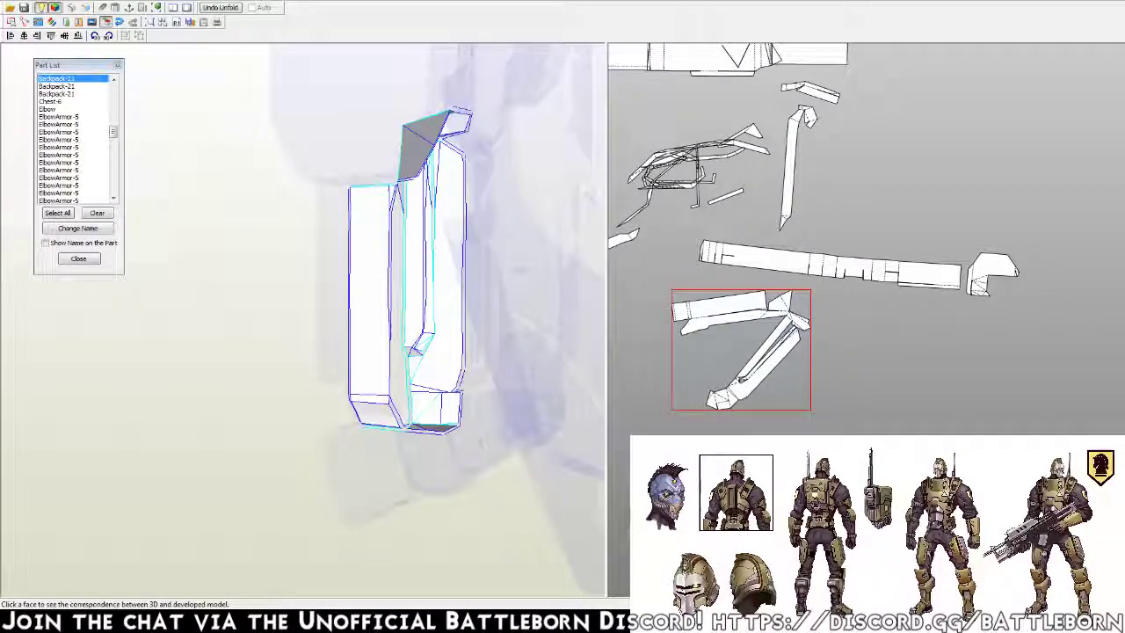
Rotate the isolated backpack part in 3D and zoom the pattern view onto its unfolded strips
{"action": "left_click_drag", "start_coordinate": [514, 303], "coordinate": [494, 307]}
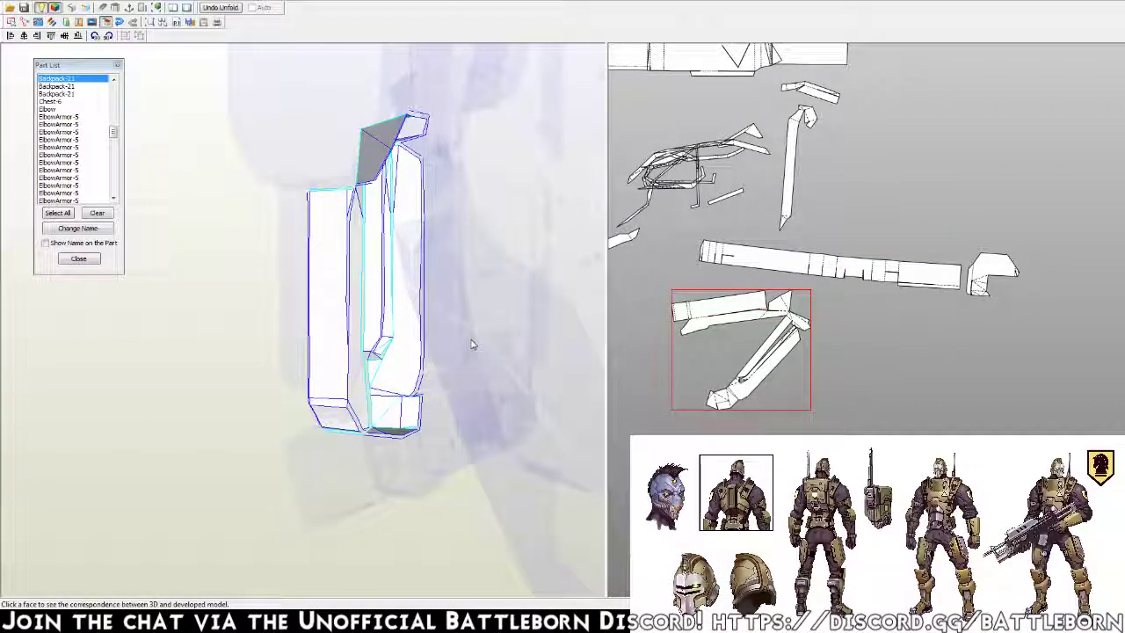
{"action": "mouse_move", "coordinate": [470, 343]}
{"action": "left_mouse_down"}
{"action": "mouse_move", "coordinate": [416, 342]}
{"action": "mouse_move", "coordinate": [457, 355]}
{"action": "left_mouse_up"}
{"action": "scroll", "coordinate": [789, 332], "scroll_direction": "up", "scroll_amount": 1}
{"action": "scroll", "coordinate": [826, 326], "scroll_direction": "up", "scroll_amount": 1}
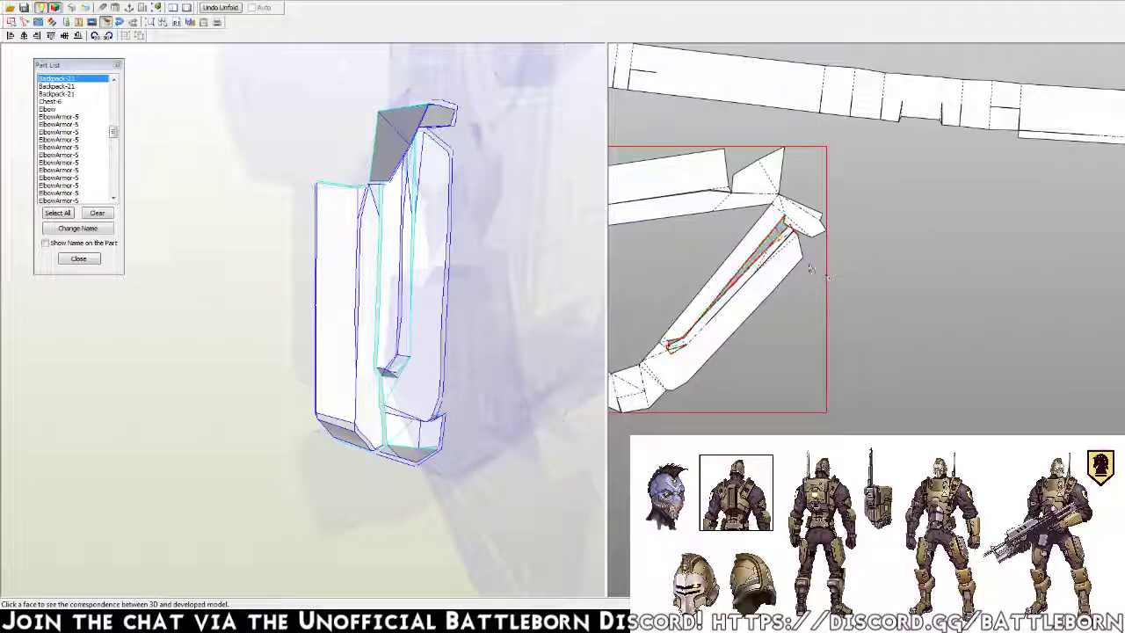
{"action": "scroll", "coordinate": [878, 312], "scroll_direction": "up", "scroll_amount": 1}
{"action": "scroll", "coordinate": [931, 302], "scroll_direction": "up", "scroll_amount": 1}
{"action": "scroll", "coordinate": [930, 301], "scroll_direction": "up", "scroll_amount": 1}
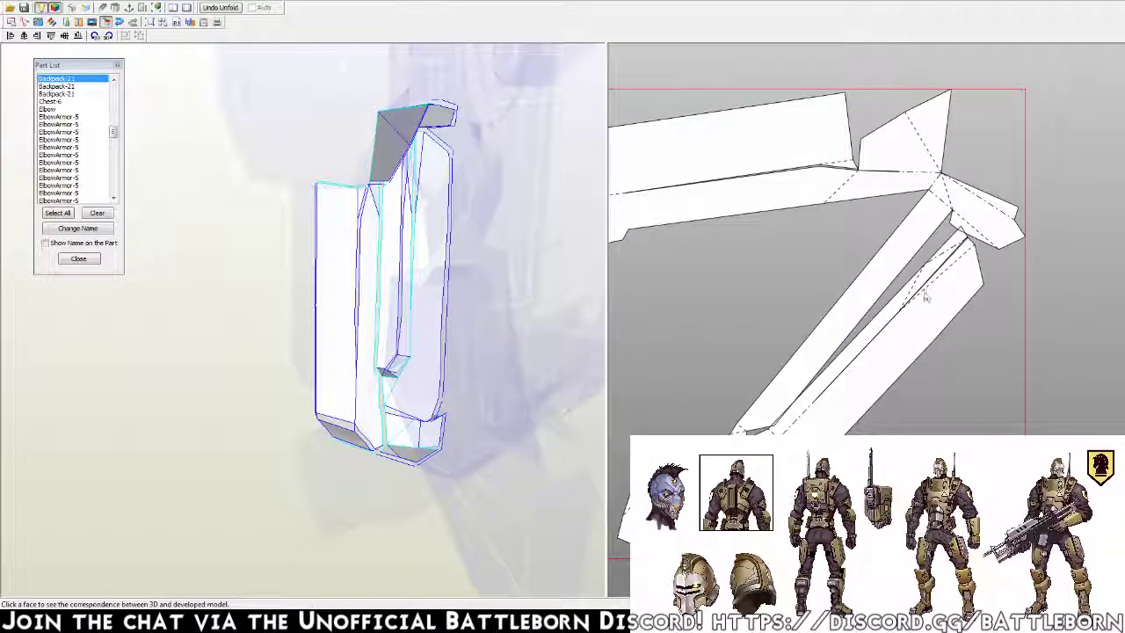
With Join/Disjoin, detach the diagonal strip and split the upper strip off the lower parts
{"action": "left_click", "coordinate": [935, 185]}
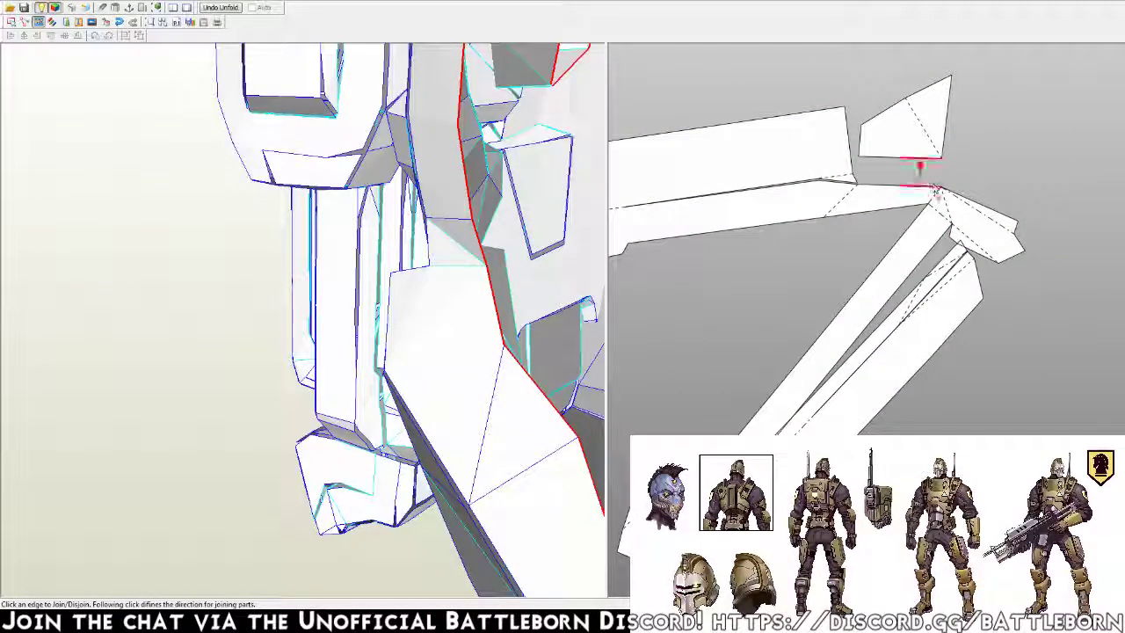
{"action": "left_click", "coordinate": [935, 189]}
{"action": "left_click", "coordinate": [951, 153]}
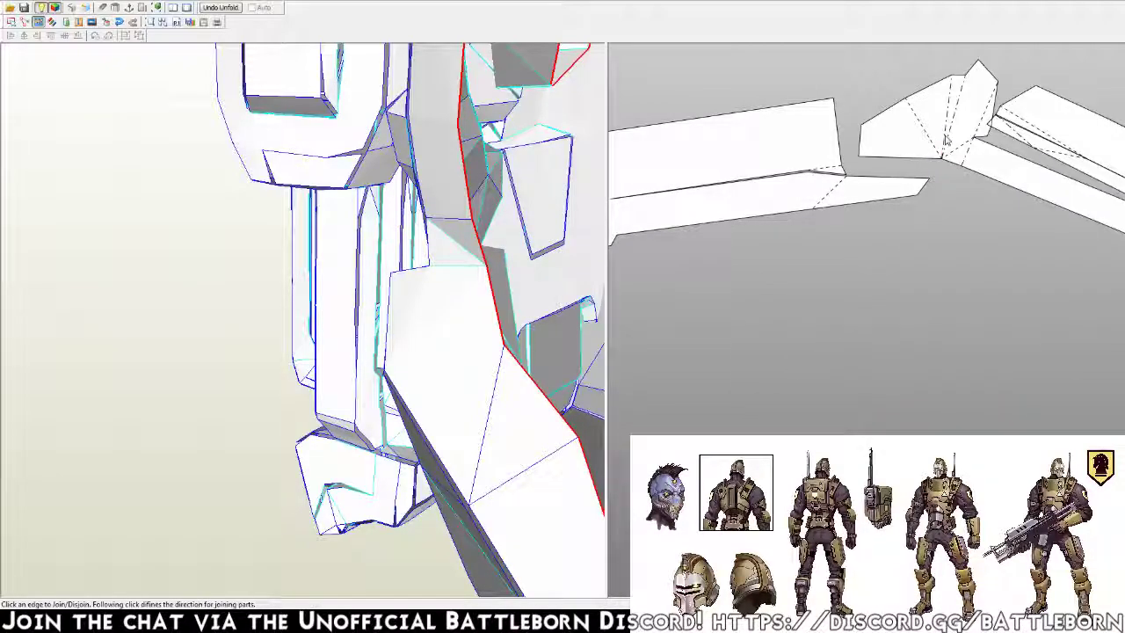
{"action": "left_click", "coordinate": [971, 158]}
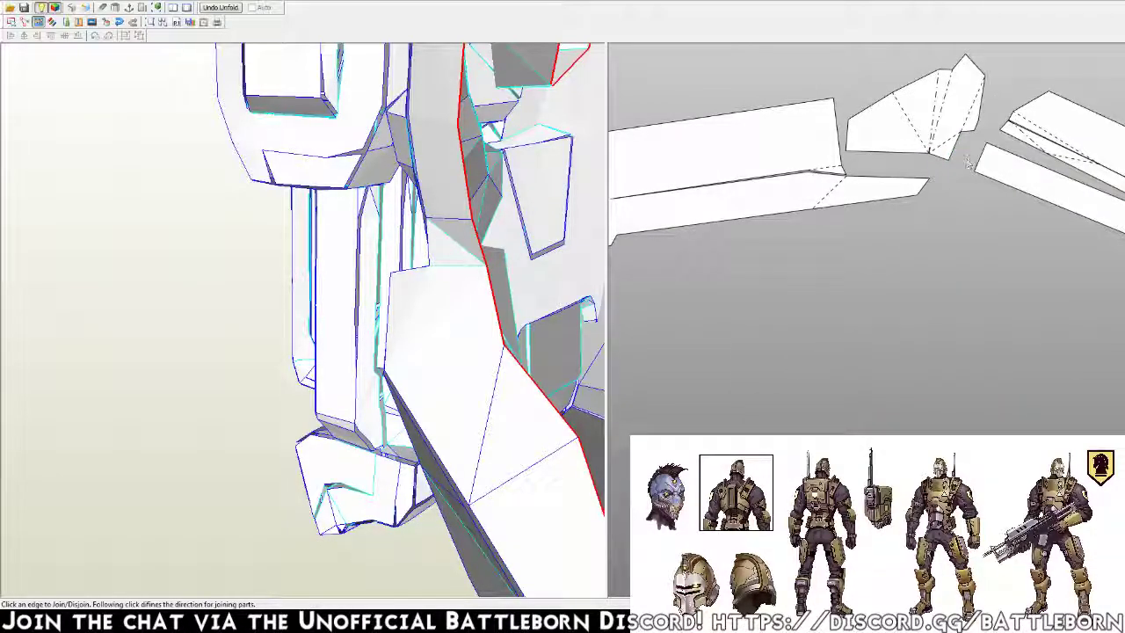
{"action": "left_click", "coordinate": [904, 205]}
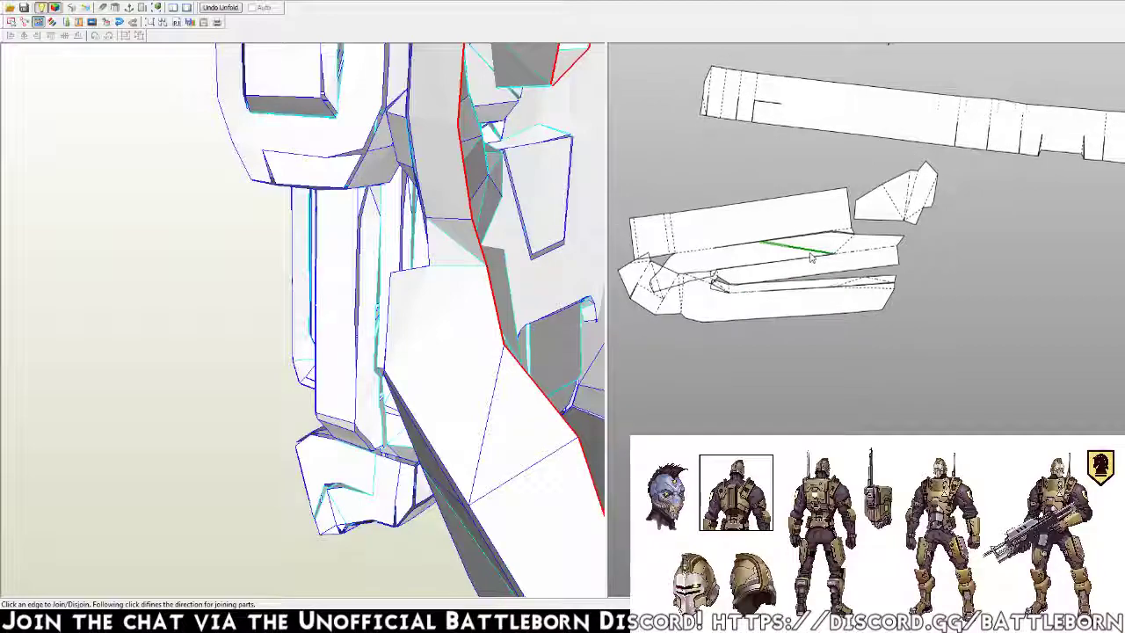
{"action": "left_click", "coordinate": [928, 252]}
{"action": "left_click", "coordinate": [798, 252]}
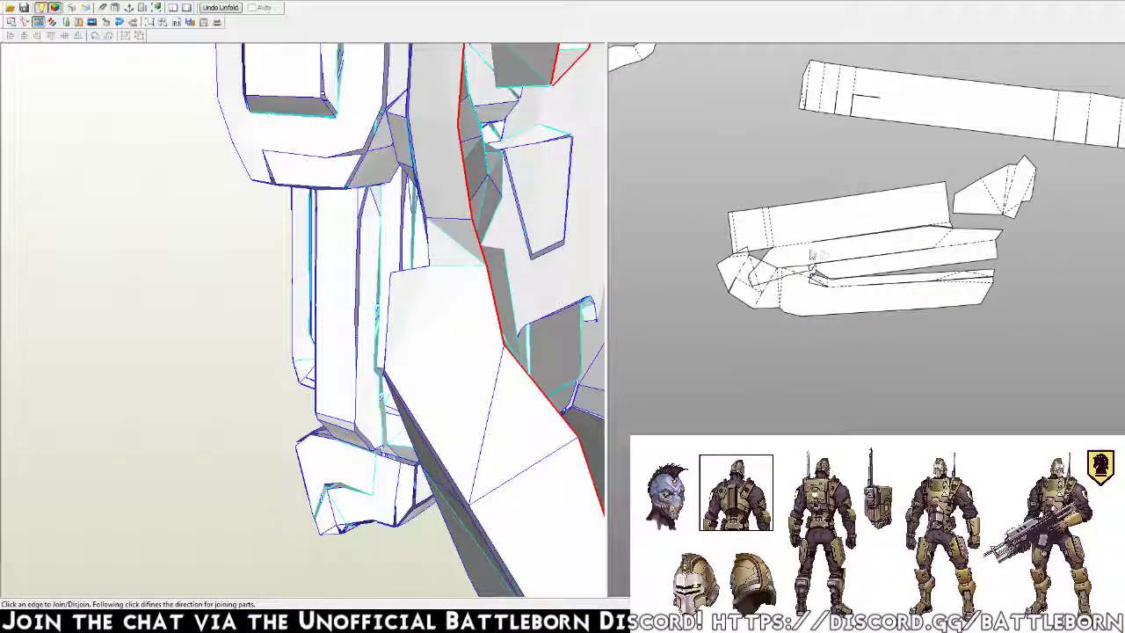
{"action": "left_click", "coordinate": [798, 251]}
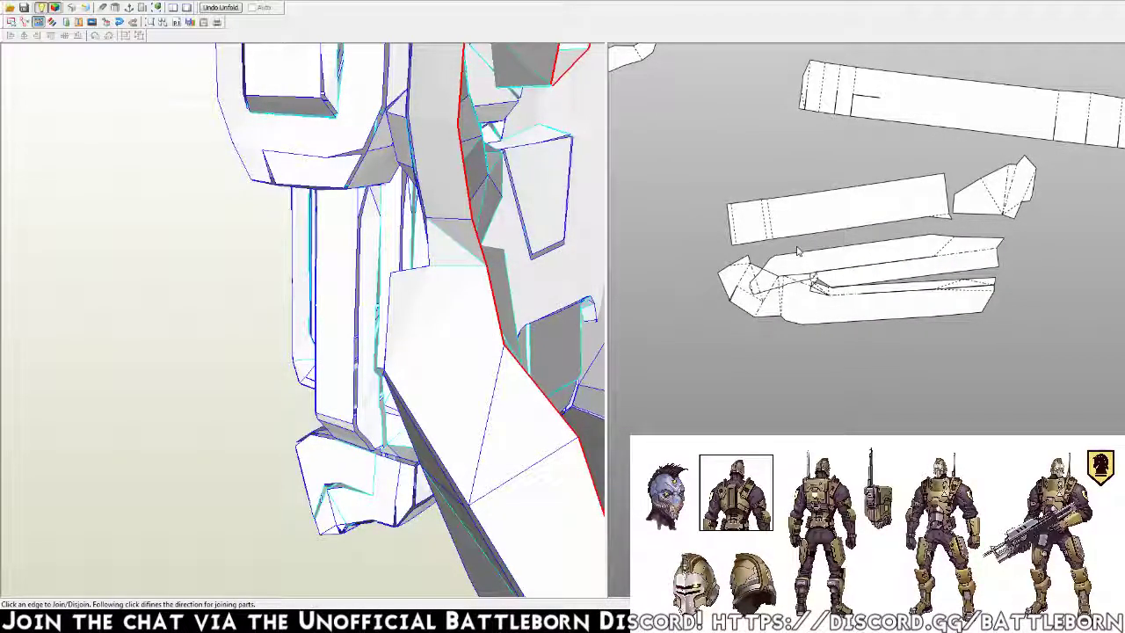
{"action": "left_click", "coordinate": [942, 217]}
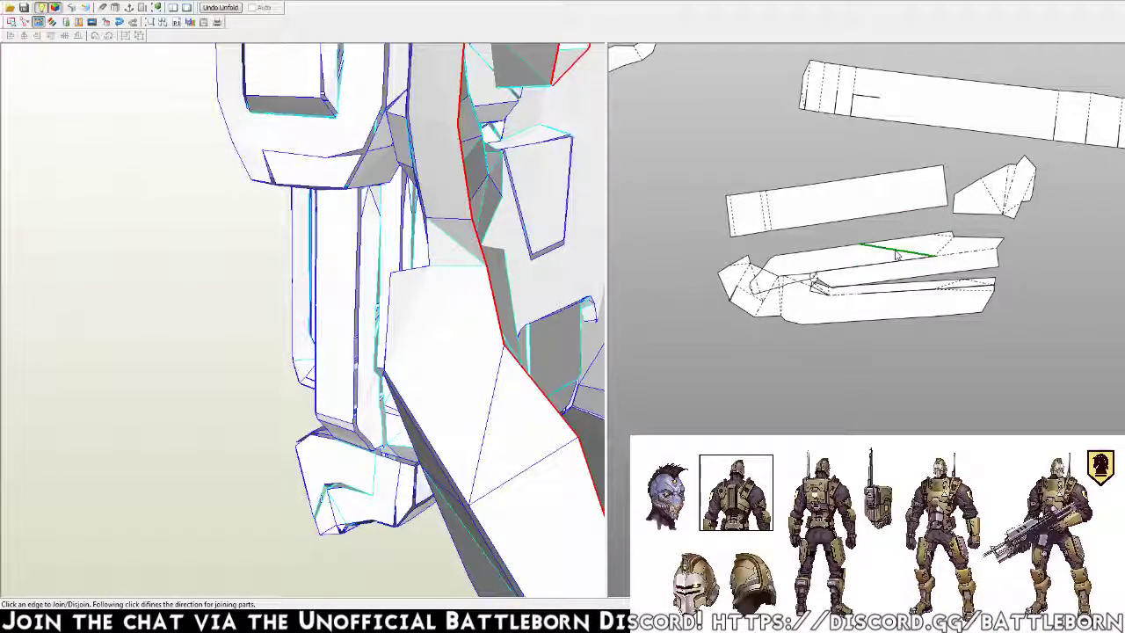
Join the lower backpack strips together along several green edges
{"action": "left_click", "coordinate": [905, 253]}
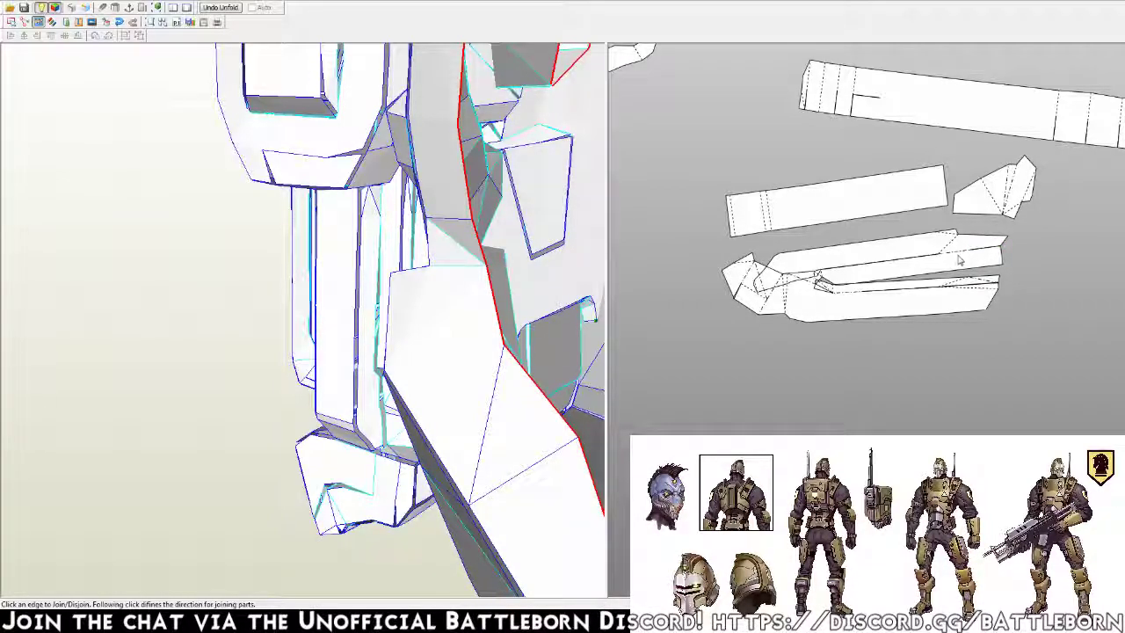
{"action": "left_click", "coordinate": [958, 257]}
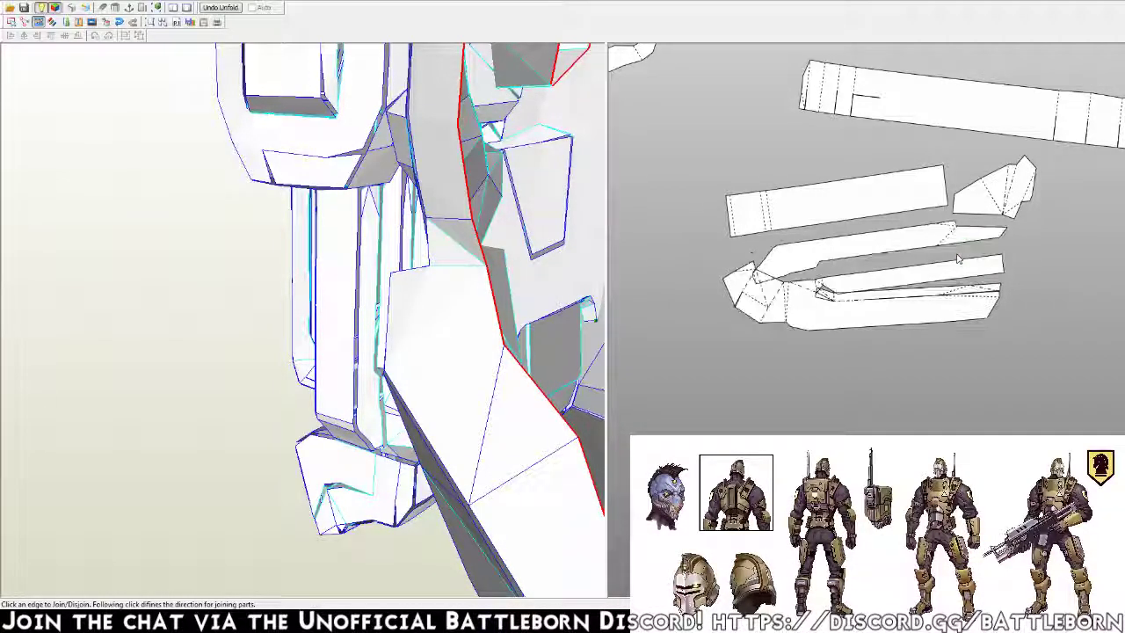
{"action": "mouse_move", "coordinate": [477, 372]}
{"action": "right_mouse_down"}
{"action": "mouse_move", "coordinate": [466, 369]}
{"action": "mouse_move", "coordinate": [480, 367]}
{"action": "right_mouse_up"}
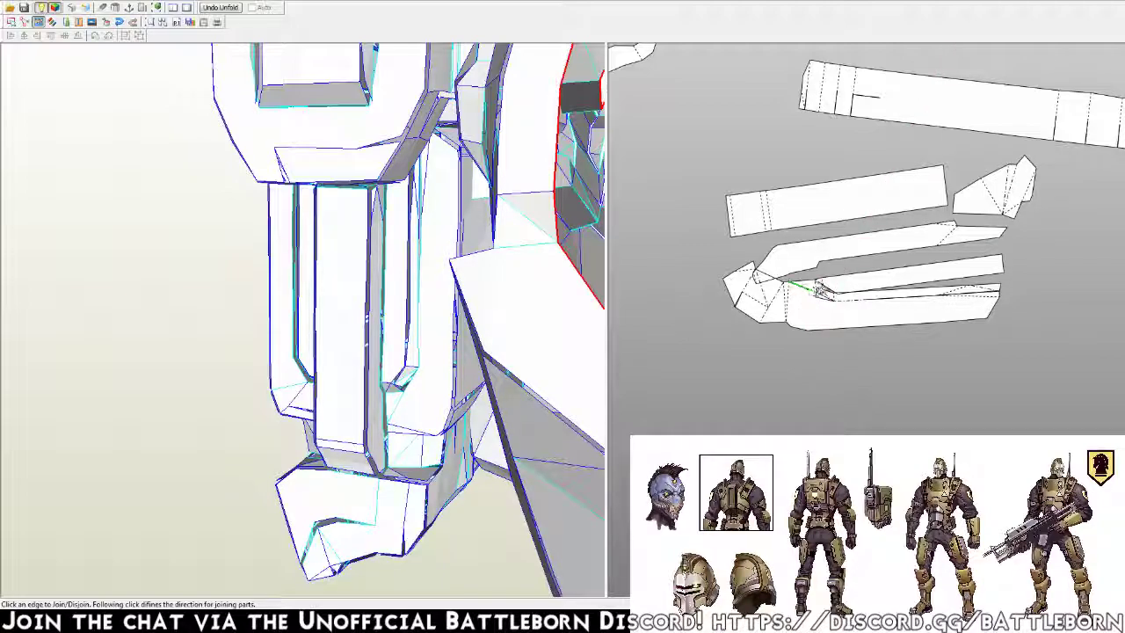
{"action": "left_click", "coordinate": [819, 290]}
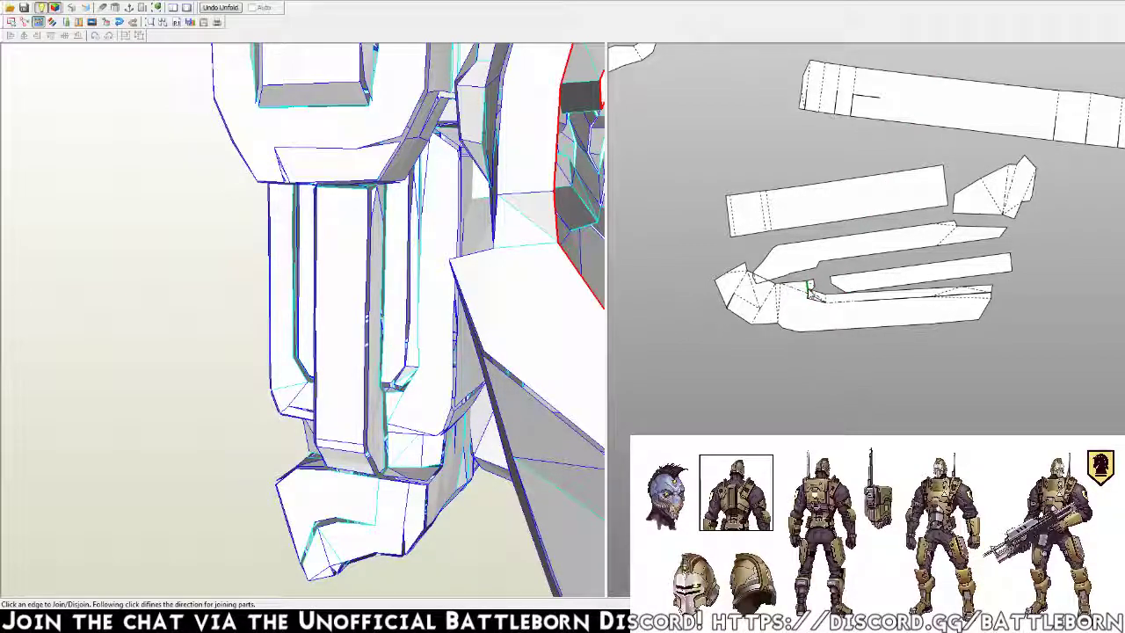
{"action": "left_click", "coordinate": [809, 295]}
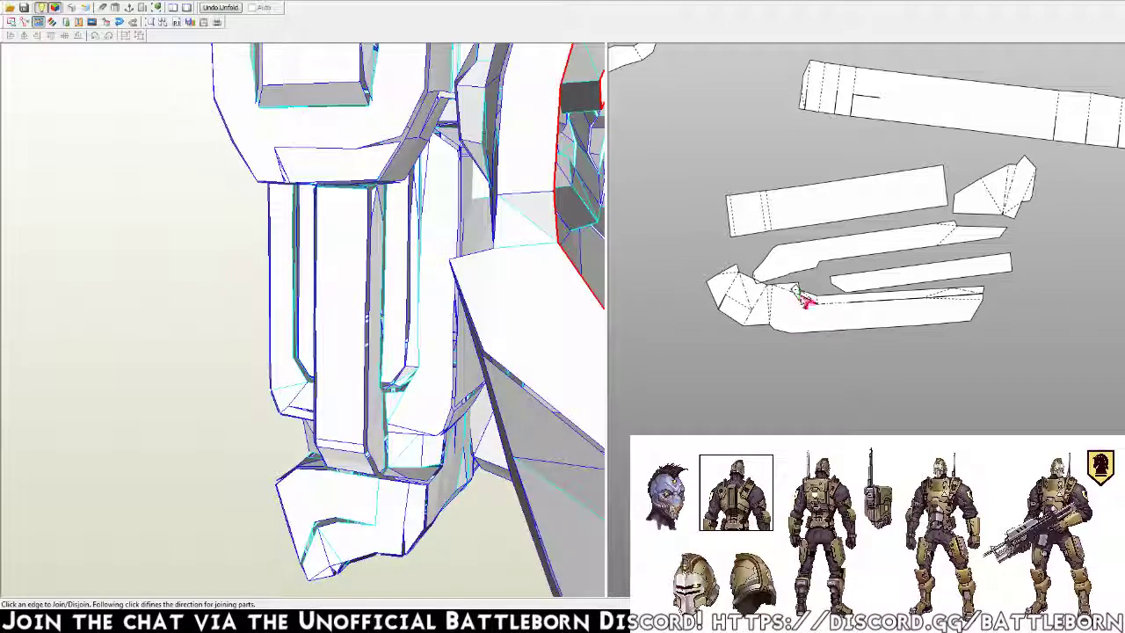
{"action": "left_click", "coordinate": [833, 307]}
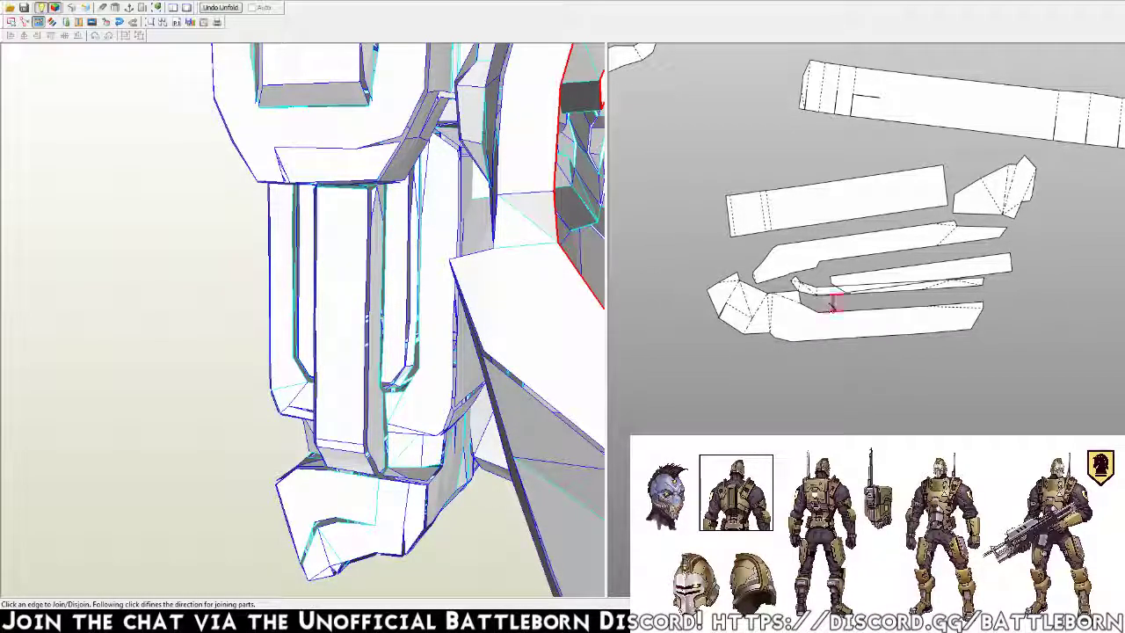
{"action": "key", "text": "Escape"}
Nudge the lower strip down and isolate the lower backpack part using the Part List
{"action": "mouse_move", "coordinate": [827, 297]}
{"action": "left_mouse_down"}
{"action": "mouse_move", "coordinate": [849, 308]}
{"action": "mouse_move", "coordinate": [818, 342]}
{"action": "left_mouse_up"}
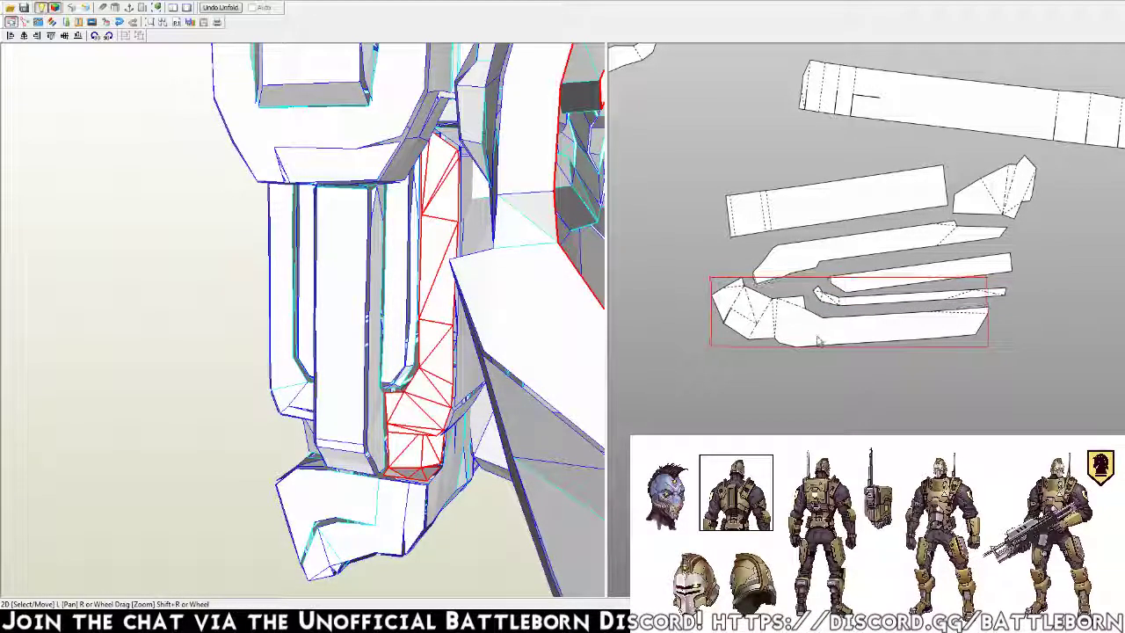
{"action": "mouse_move", "coordinate": [412, 492]}
{"action": "left_mouse_down"}
{"action": "mouse_move", "coordinate": [439, 439]}
{"action": "mouse_move", "coordinate": [413, 422]}
{"action": "left_mouse_up"}
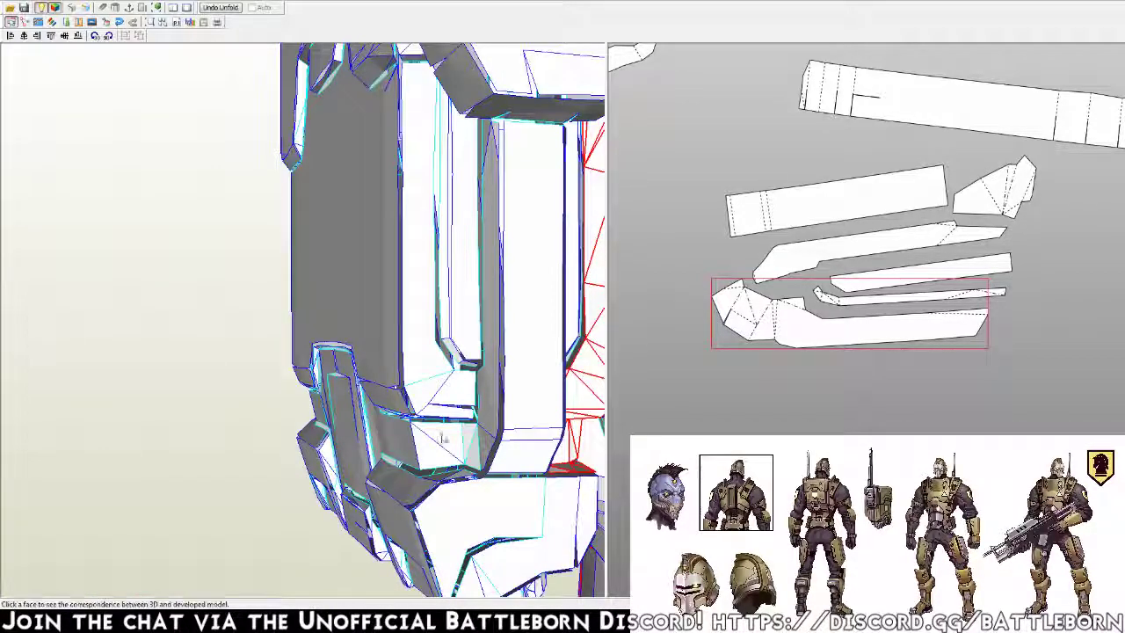
{"action": "left_click", "coordinate": [106, 21]}
{"action": "left_click", "coordinate": [57, 213]}
{"action": "left_click", "coordinate": [97, 213]}
{"action": "left_click", "coordinate": [493, 421]}
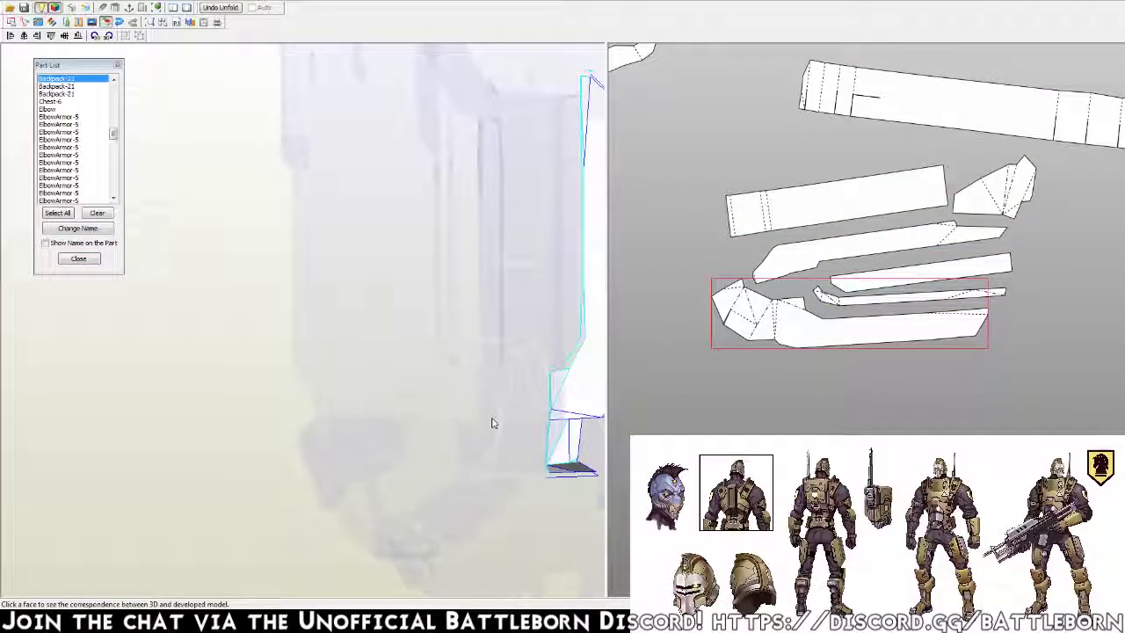
Split the left end piece off the bottom strip and join the narrow strips along the red edge
{"action": "mouse_move", "coordinate": [466, 421]}
{"action": "left_mouse_down"}
{"action": "mouse_move", "coordinate": [392, 422]}
{"action": "mouse_move", "coordinate": [485, 409]}
{"action": "mouse_move", "coordinate": [484, 389]}
{"action": "mouse_move", "coordinate": [480, 428]}
{"action": "mouse_move", "coordinate": [484, 404]}
{"action": "left_mouse_up"}
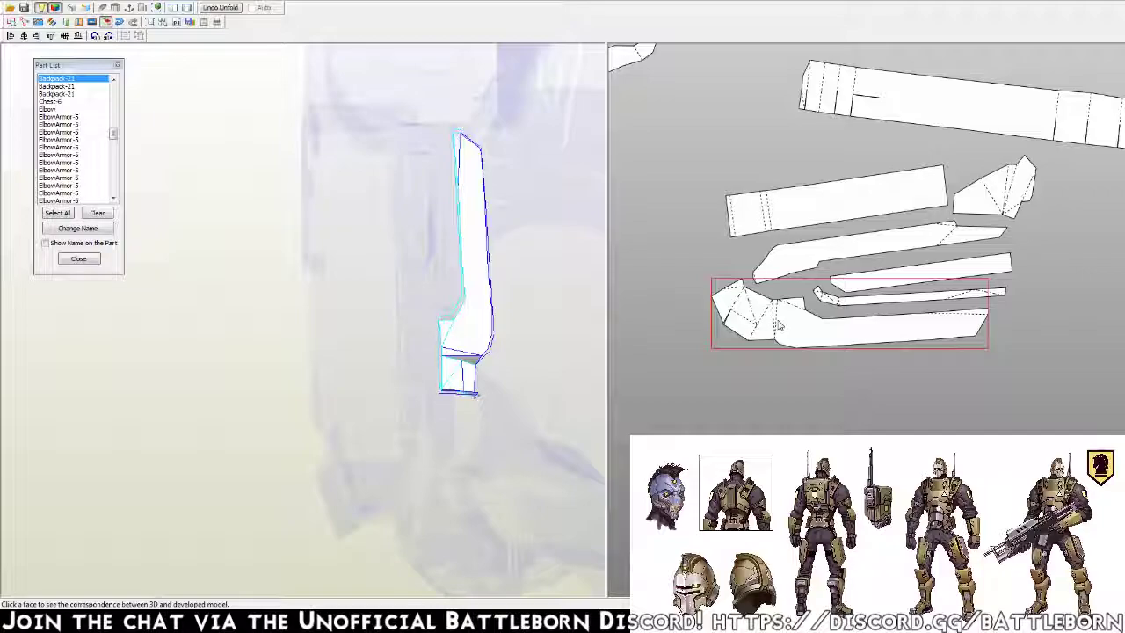
{"action": "mouse_move", "coordinate": [532, 378]}
{"action": "left_mouse_down"}
{"action": "mouse_move", "coordinate": [466, 386]}
{"action": "mouse_move", "coordinate": [351, 351]}
{"action": "left_mouse_up"}
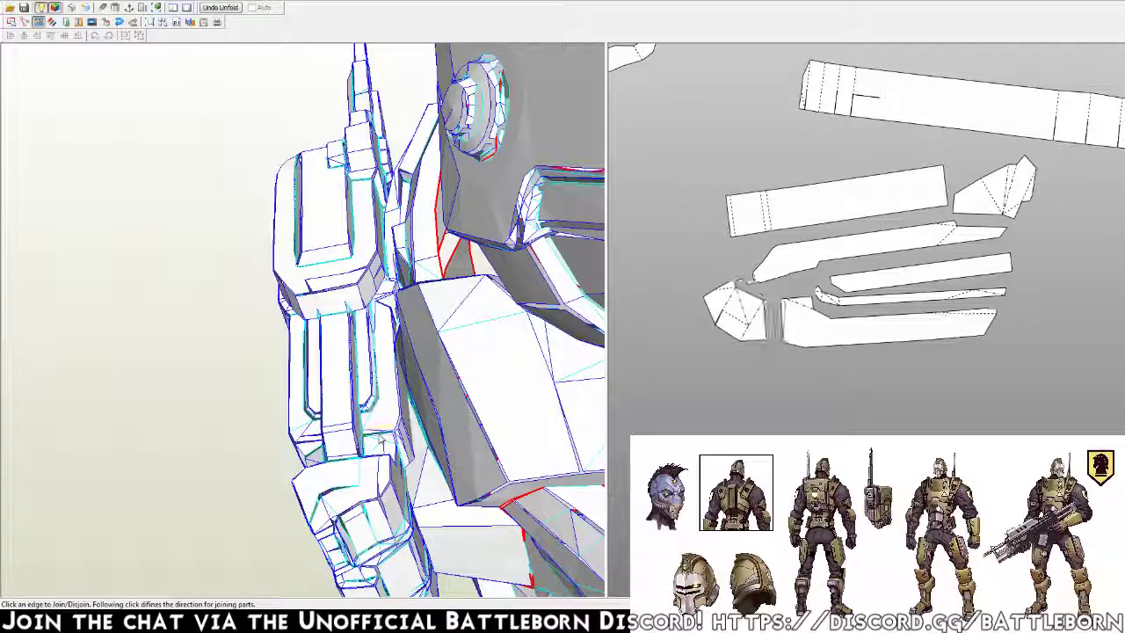
{"action": "left_click", "coordinate": [777, 309]}
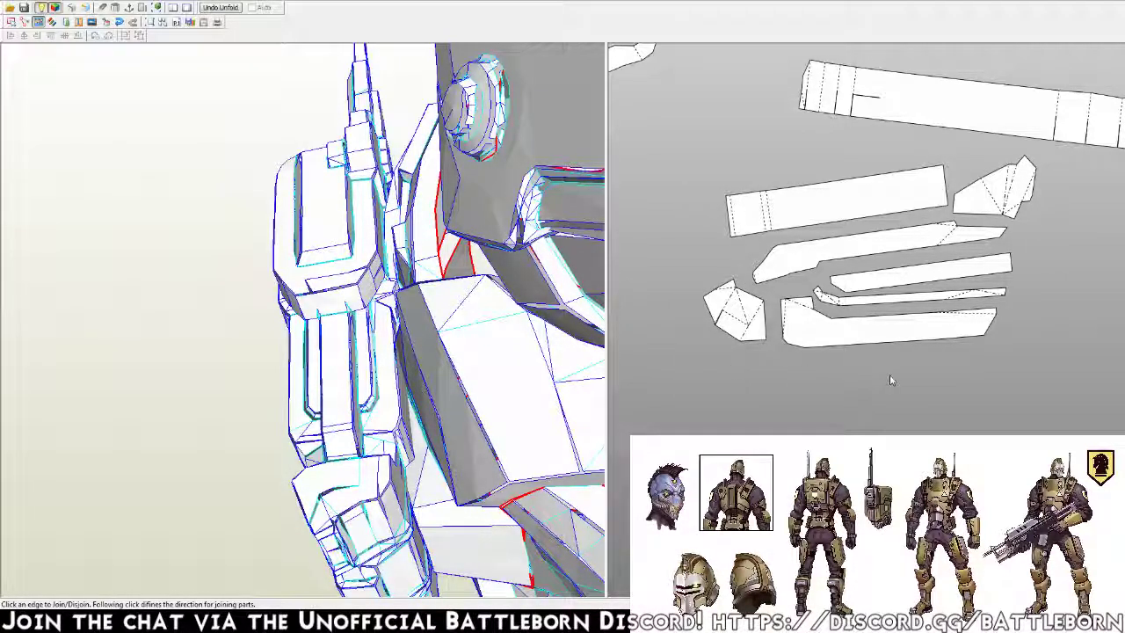
{"action": "left_click", "coordinate": [903, 293]}
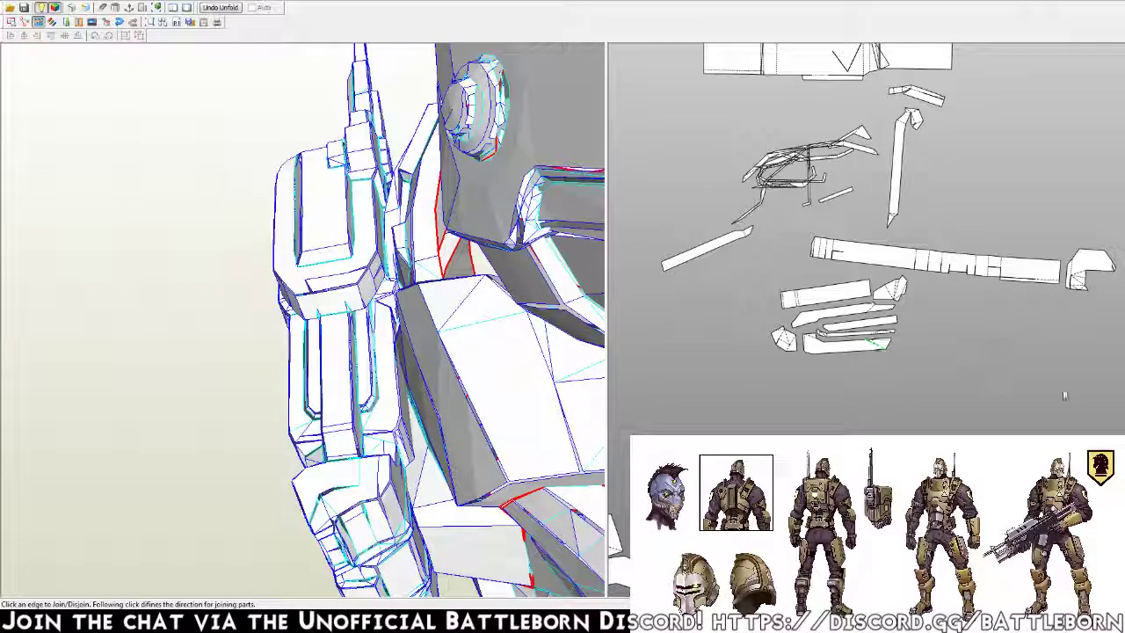
Zoom out the pattern view and box-select the backpack strips to shift them right
{"action": "scroll", "coordinate": [966, 378], "scroll_direction": "down", "scroll_amount": 1}
{"action": "scroll", "coordinate": [930, 363], "scroll_direction": "down", "scroll_amount": 1}
{"action": "scroll", "coordinate": [930, 363], "scroll_direction": "down", "scroll_amount": 1}
{"action": "scroll", "coordinate": [914, 369], "scroll_direction": "down", "scroll_amount": 1}
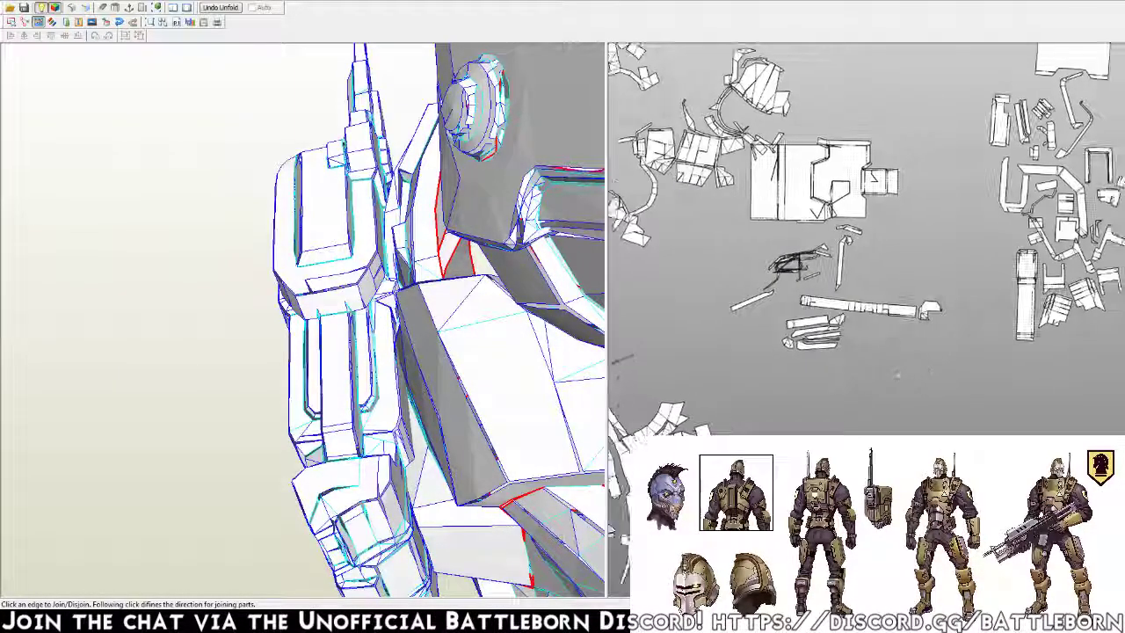
{"action": "right_click_drag", "start_coordinate": [921, 361], "coordinate": [895, 369]}
{"action": "key", "text": "Escape"}
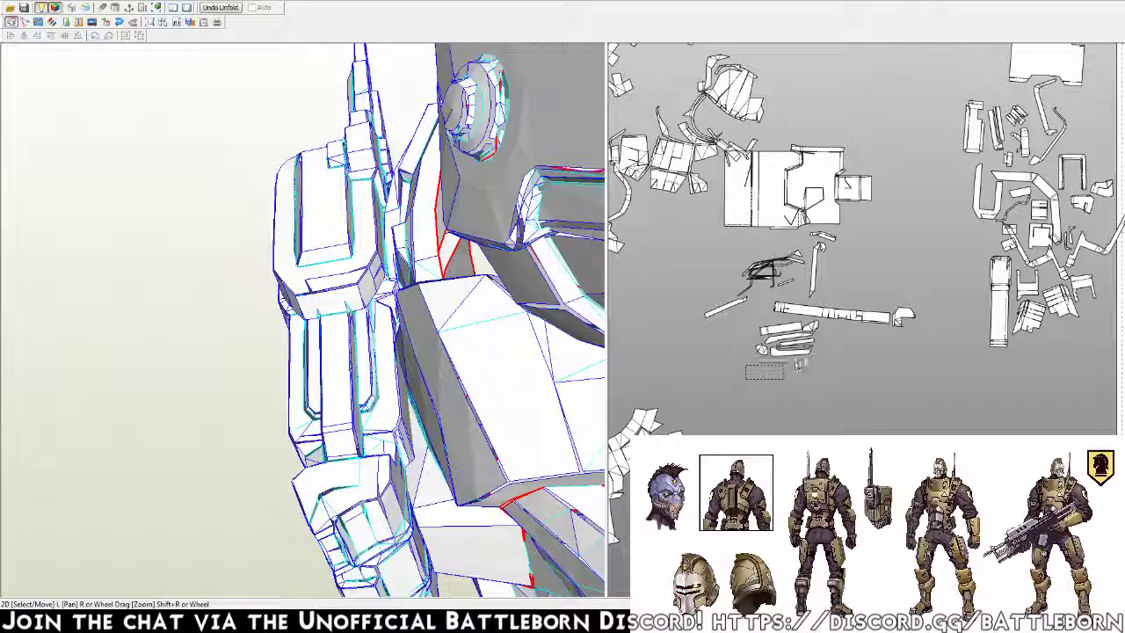
{"action": "mouse_move", "coordinate": [799, 365]}
{"action": "left_mouse_down"}
{"action": "mouse_move", "coordinate": [903, 325]}
{"action": "mouse_move", "coordinate": [1082, 366]}
{"action": "mouse_move", "coordinate": [1070, 368]}
{"action": "left_mouse_up"}
{"action": "left_click", "coordinate": [957, 409]}
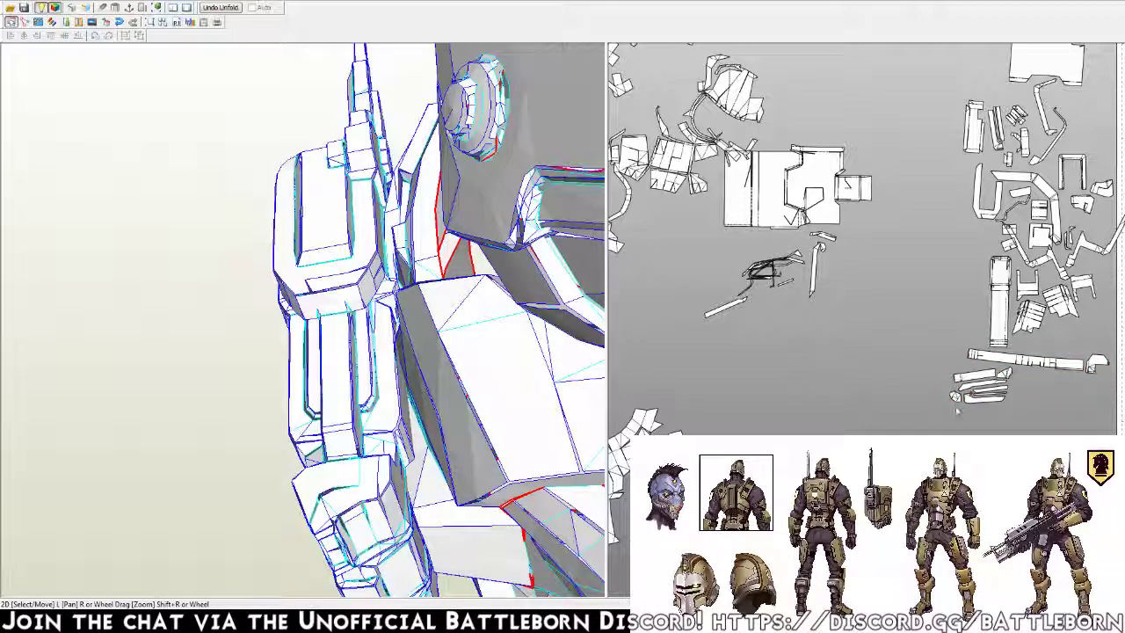
Place the small parts beside the right cluster and move the large central piece right
{"action": "mouse_move", "coordinate": [975, 412]}
{"action": "left_mouse_down"}
{"action": "mouse_move", "coordinate": [1002, 371]}
{"action": "mouse_move", "coordinate": [1089, 359]}
{"action": "mouse_move", "coordinate": [1097, 325]}
{"action": "left_mouse_up"}
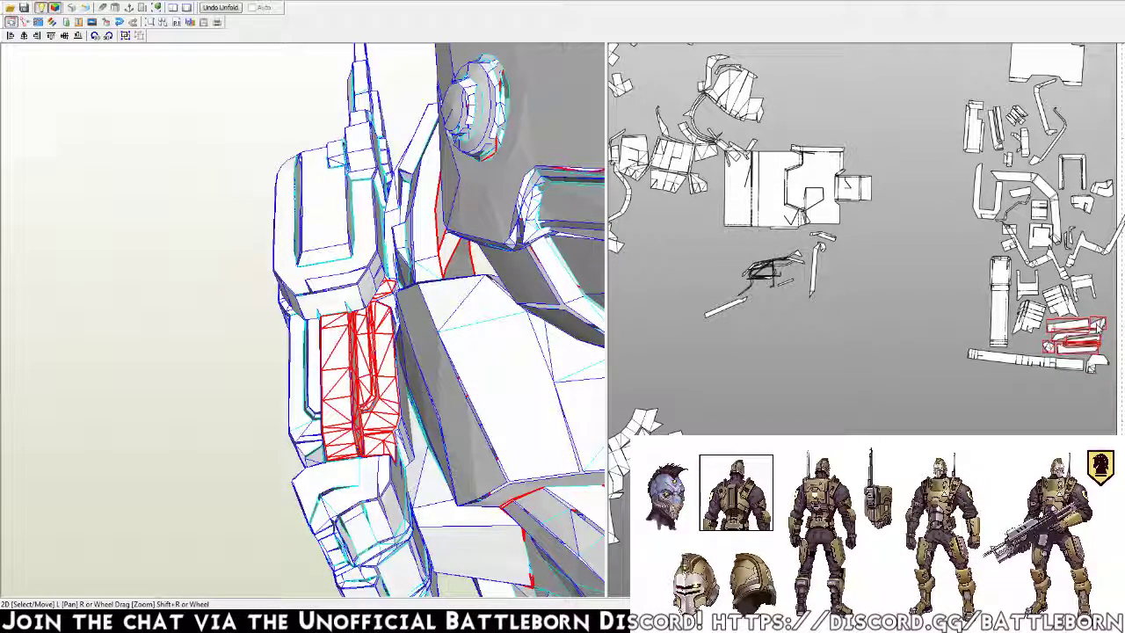
{"action": "left_click", "coordinate": [1034, 425]}
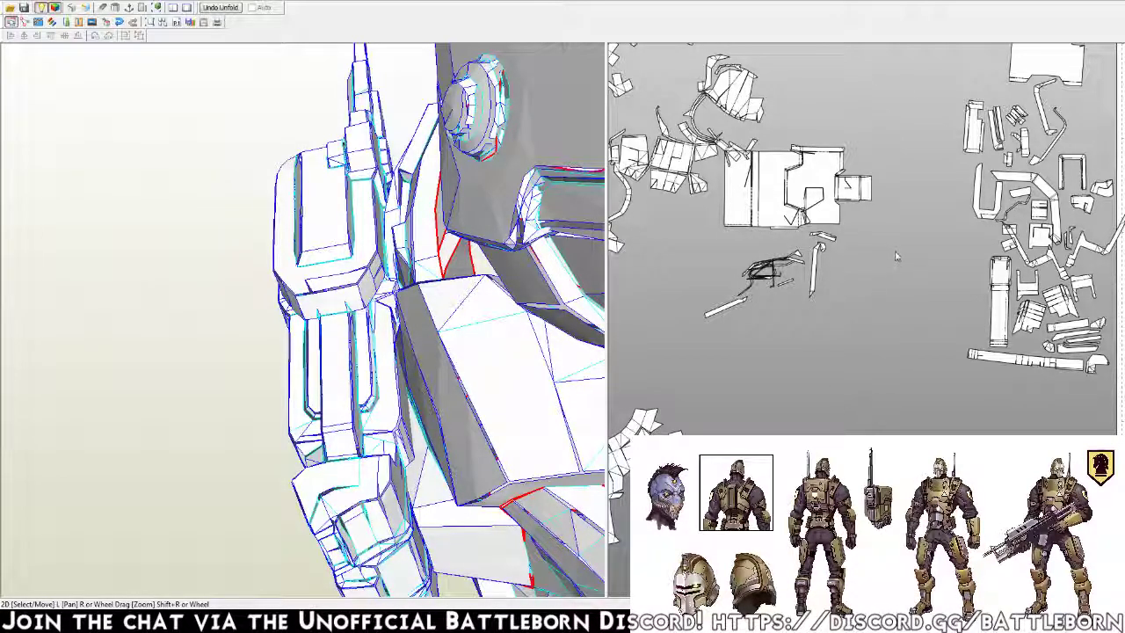
{"action": "right_click_drag", "start_coordinate": [897, 255], "coordinate": [906, 344]}
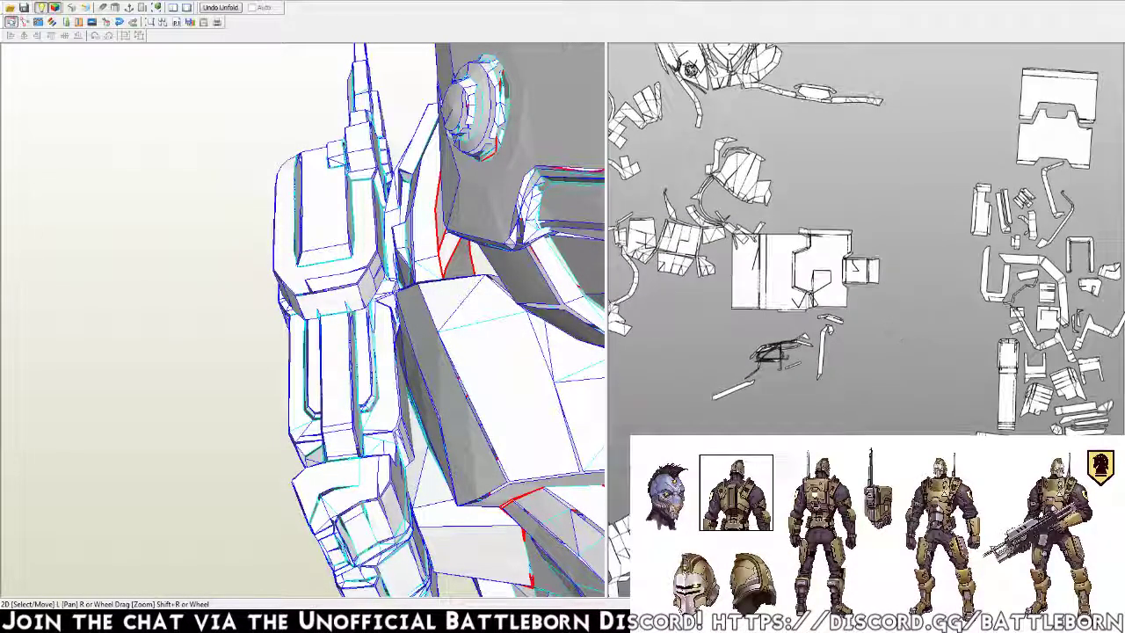
{"action": "left_click_drag", "start_coordinate": [831, 264], "coordinate": [896, 253]}
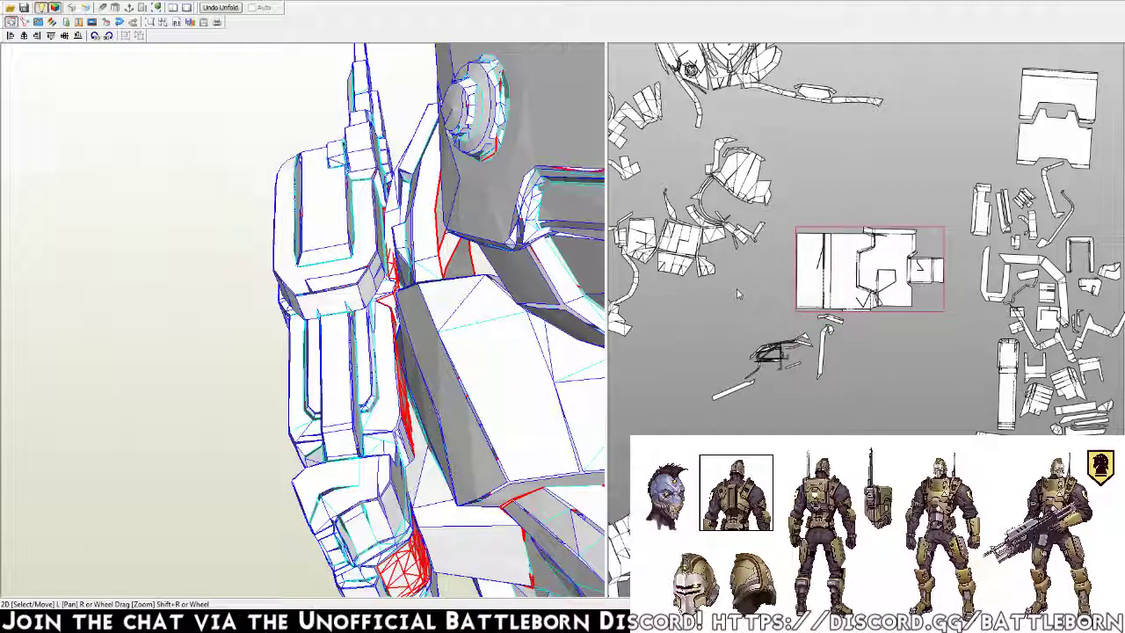
Isolate one backpack part from the Part List, turn it to face front, and zoom its pattern
{"action": "left_click", "coordinate": [105, 21]}
{"action": "left_click", "coordinate": [57, 78]}
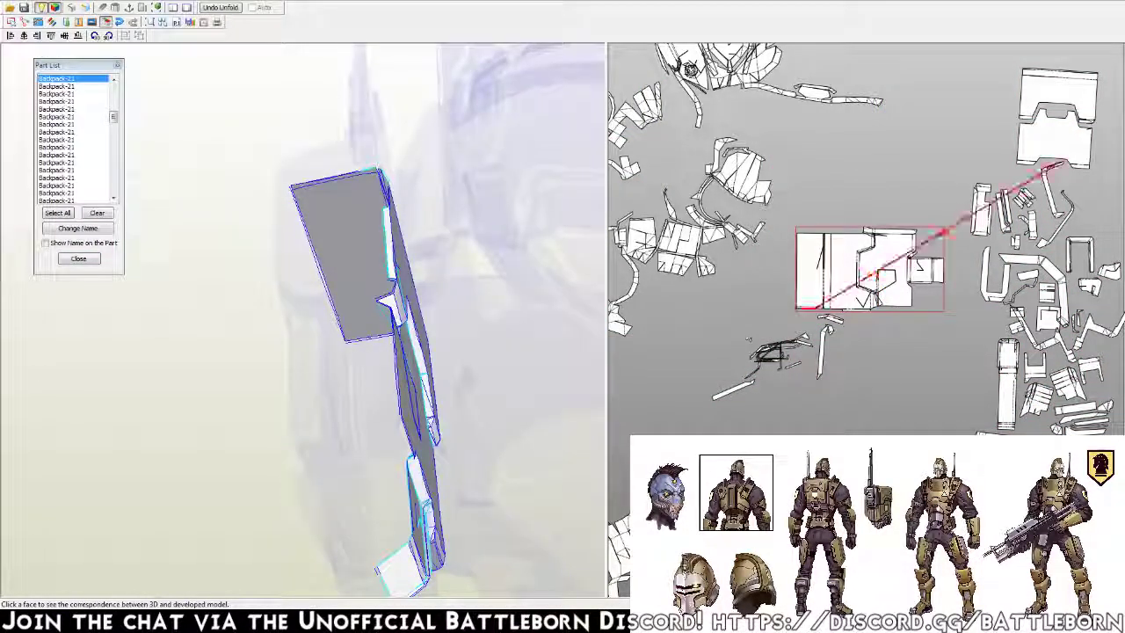
{"action": "mouse_move", "coordinate": [334, 299]}
{"action": "left_mouse_down"}
{"action": "mouse_move", "coordinate": [416, 302]}
{"action": "mouse_move", "coordinate": [478, 271]}
{"action": "mouse_move", "coordinate": [447, 354]}
{"action": "mouse_move", "coordinate": [539, 326]}
{"action": "mouse_move", "coordinate": [490, 326]}
{"action": "mouse_move", "coordinate": [506, 329]}
{"action": "left_mouse_up"}
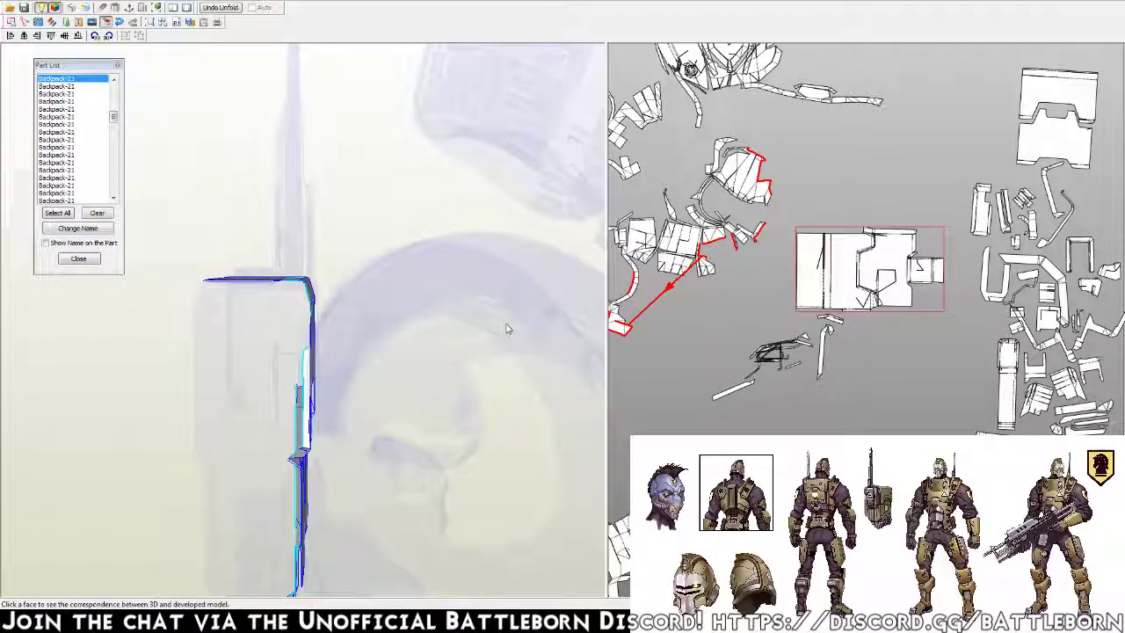
{"action": "left_click_drag", "start_coordinate": [506, 329], "coordinate": [264, 352]}
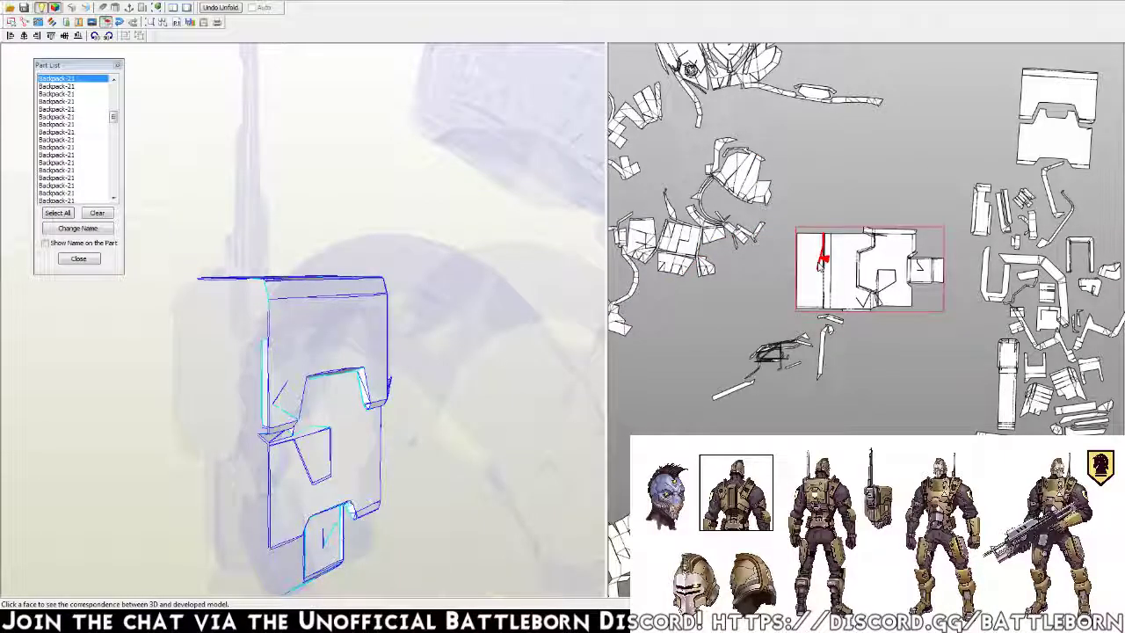
{"action": "scroll", "coordinate": [907, 287], "scroll_direction": "up", "scroll_amount": 3}
{"action": "scroll", "coordinate": [907, 287], "scroll_direction": "up", "scroll_amount": 1}
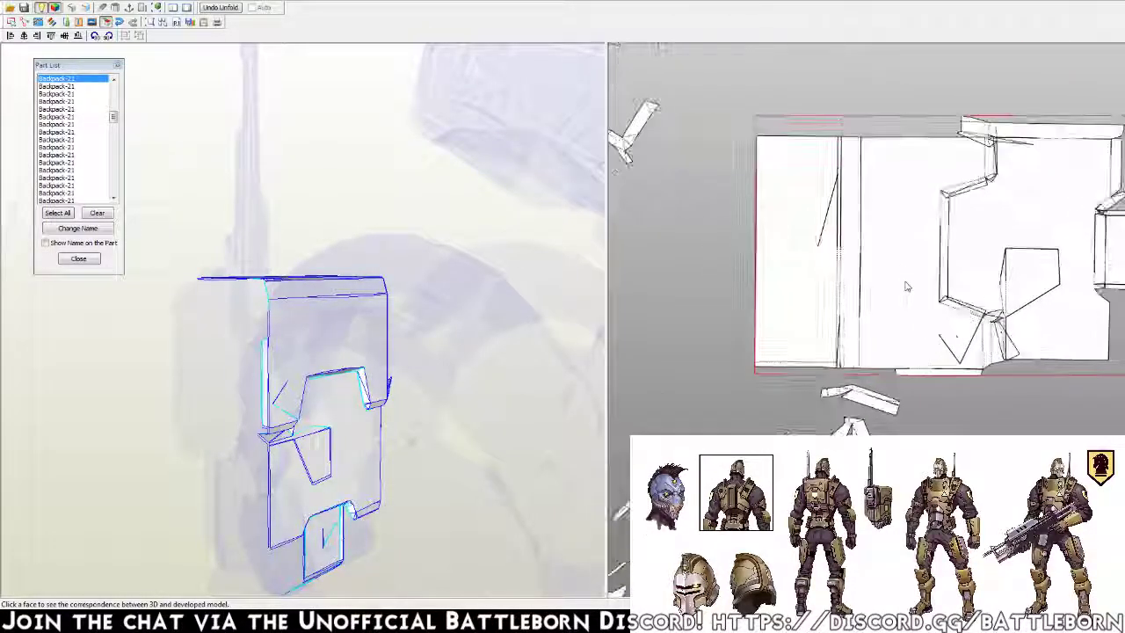
{"action": "scroll", "coordinate": [907, 286], "scroll_direction": "up", "scroll_amount": 2}
Split the backpack panel along one edge, then orbit the model toward the antenna side
{"action": "key", "text": "Escape"}
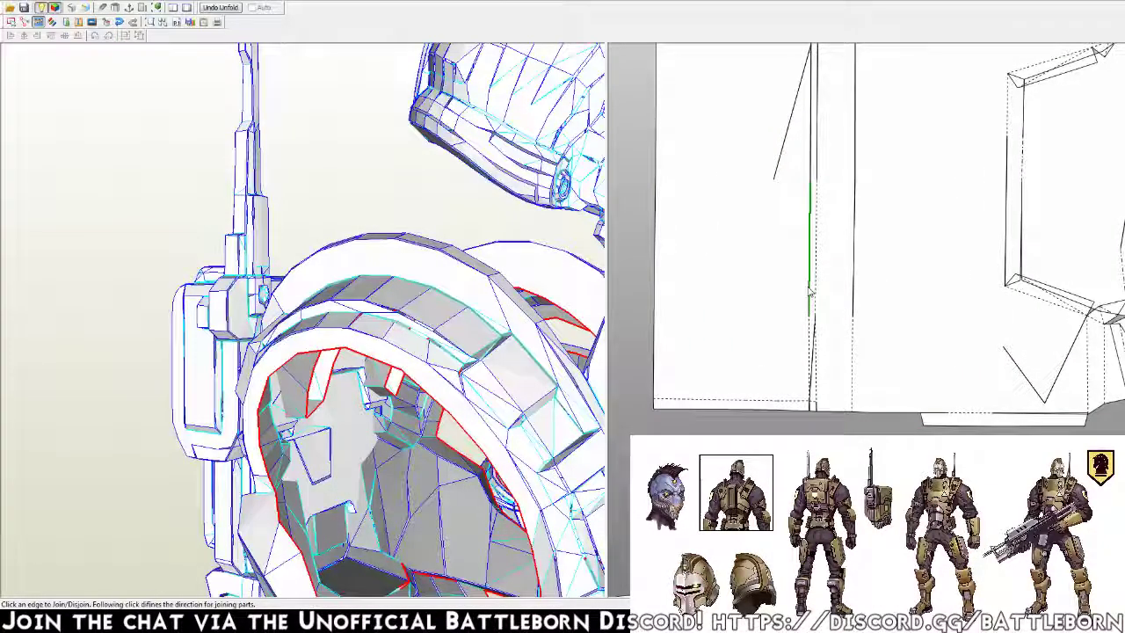
{"action": "left_click", "coordinate": [813, 338]}
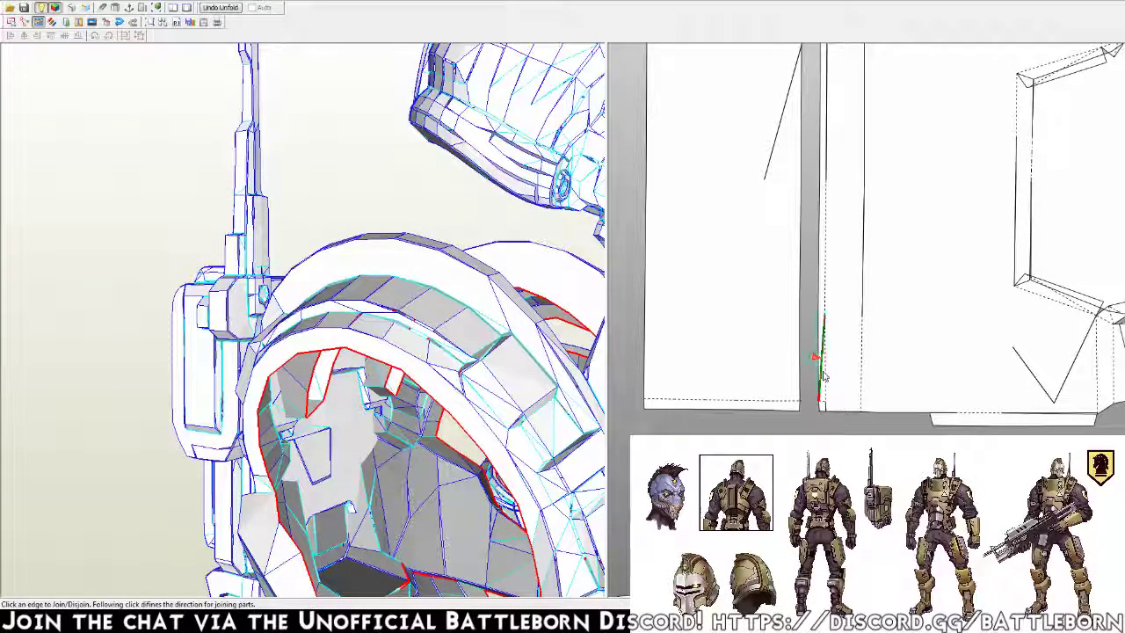
{"action": "right_click_drag", "start_coordinate": [786, 252], "coordinate": [785, 395]}
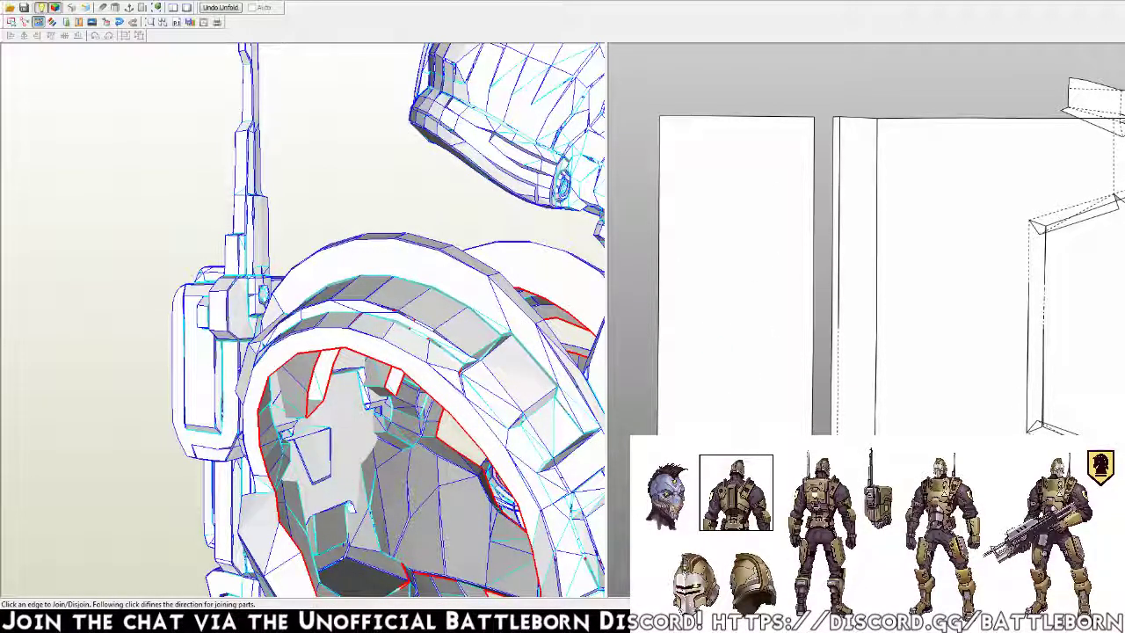
{"action": "scroll", "coordinate": [865, 320], "scroll_direction": "down", "scroll_amount": 1}
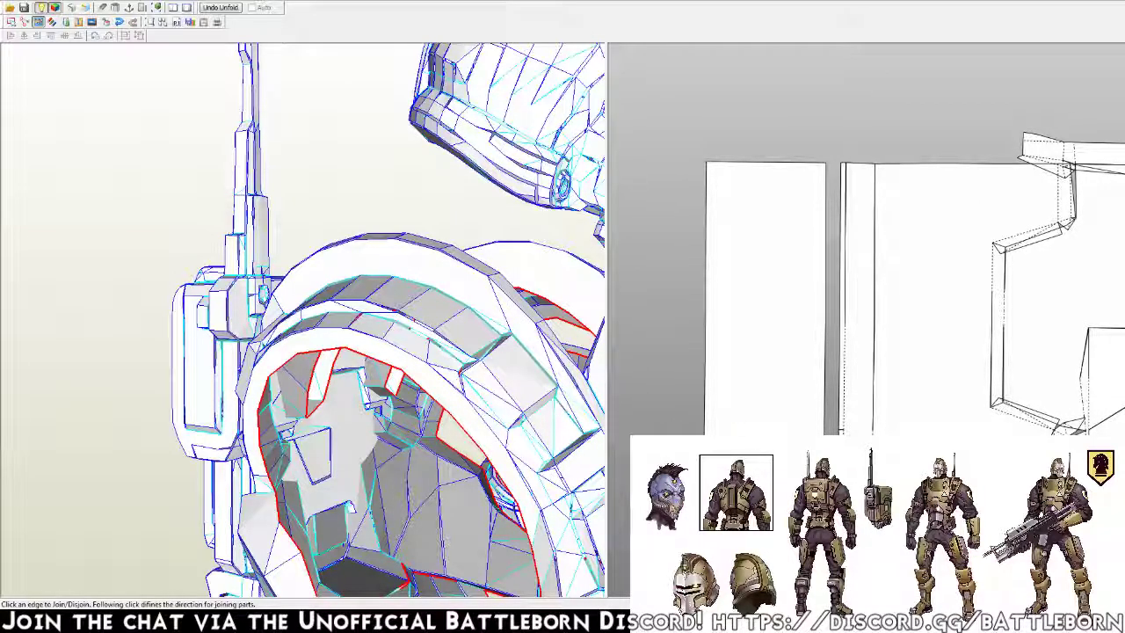
{"action": "mouse_move", "coordinate": [318, 322]}
{"action": "right_mouse_down"}
{"action": "mouse_move", "coordinate": [355, 336]}
{"action": "mouse_move", "coordinate": [408, 335]}
{"action": "mouse_move", "coordinate": [392, 331]}
{"action": "right_mouse_up"}
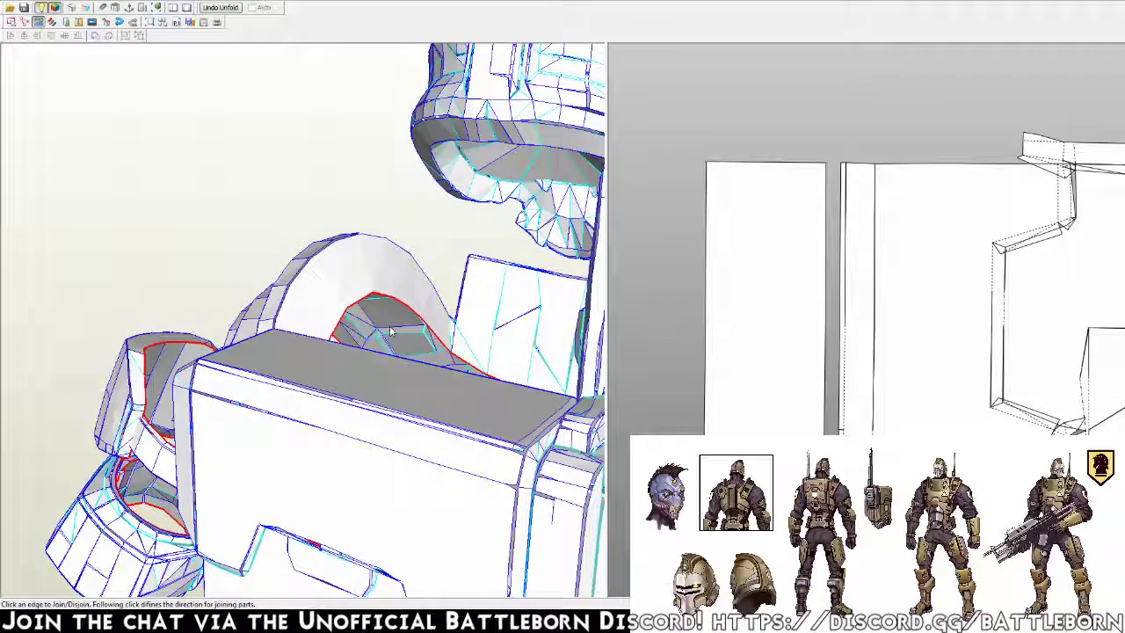
{"action": "mouse_move", "coordinate": [388, 333]}
{"action": "right_mouse_down"}
{"action": "mouse_move", "coordinate": [439, 298]}
{"action": "mouse_move", "coordinate": [387, 334]}
{"action": "right_mouse_up"}
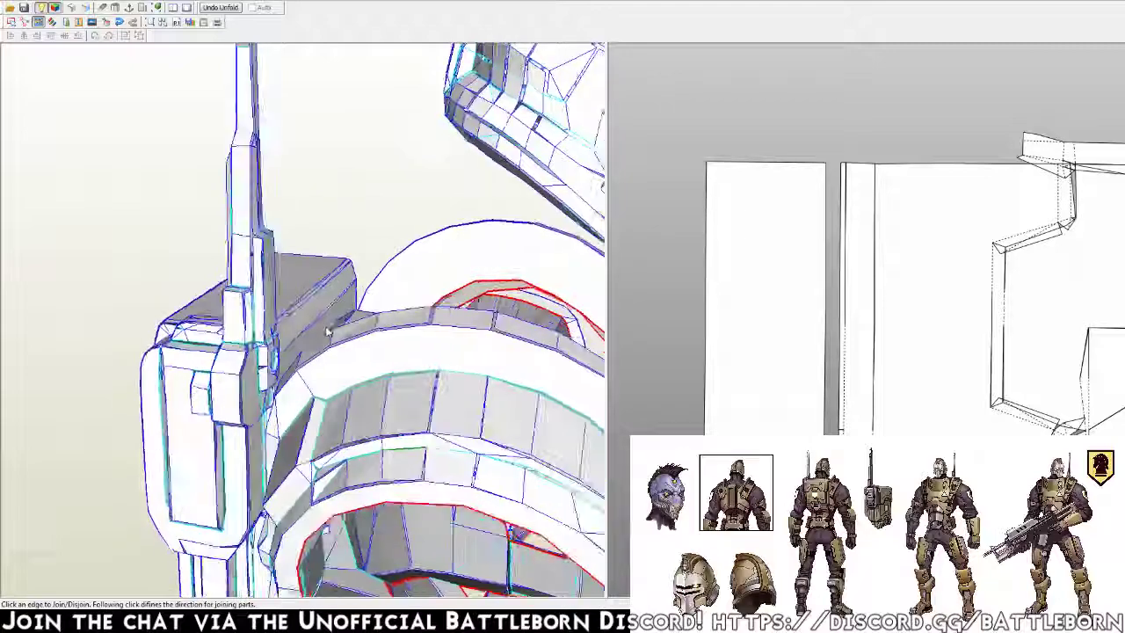
{"action": "right_click_drag", "start_coordinate": [850, 350], "coordinate": [839, 347]}
{"action": "right_click_drag", "start_coordinate": [972, 386], "coordinate": [834, 343]}
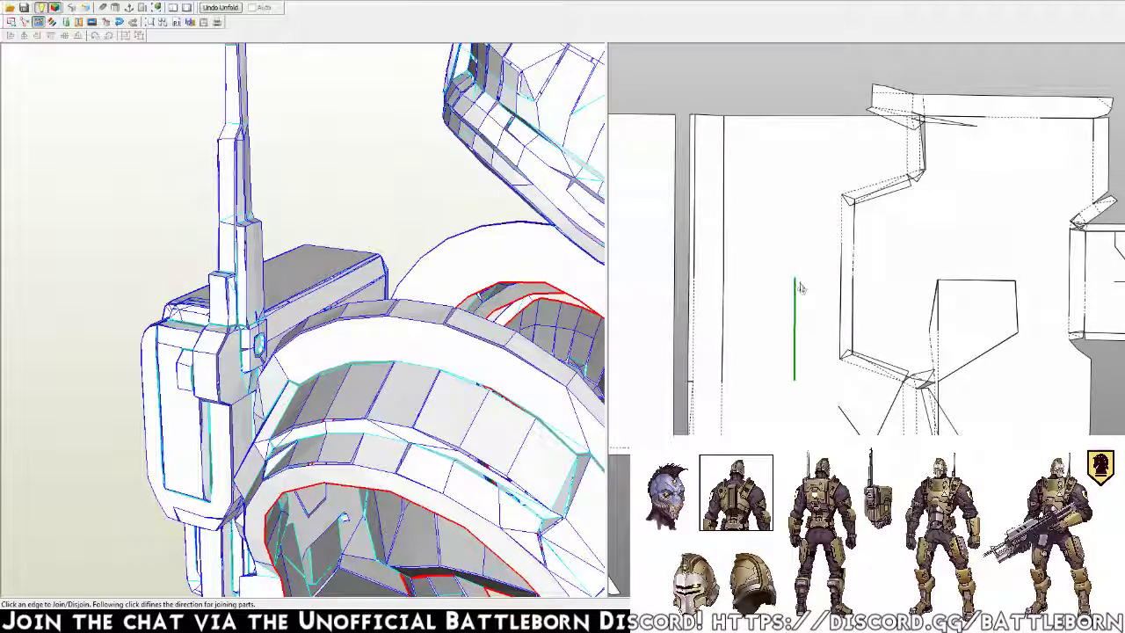
Join the side strip's top, bottom and upper edges and the small flap onto the panel
{"action": "left_click", "coordinate": [842, 236]}
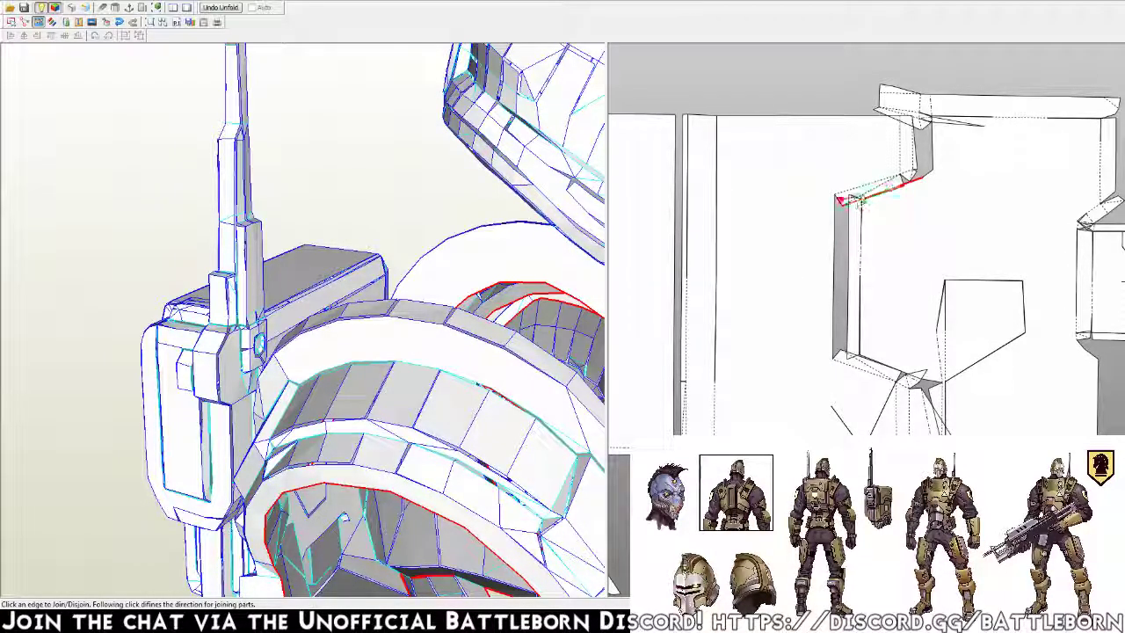
{"action": "left_click", "coordinate": [870, 187]}
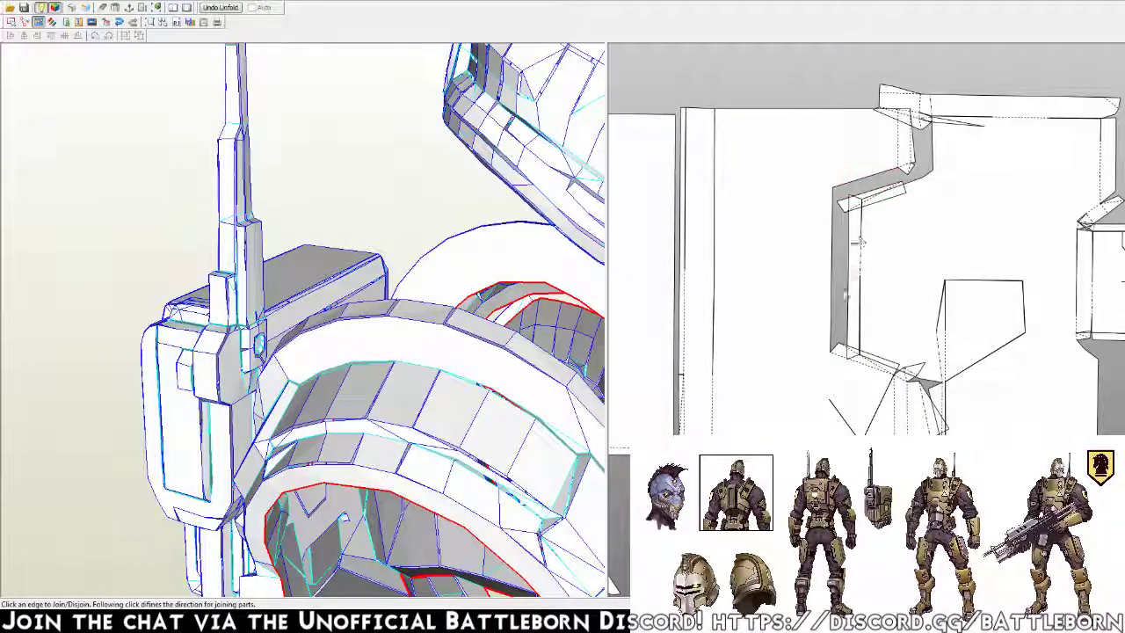
{"action": "left_click", "coordinate": [841, 363]}
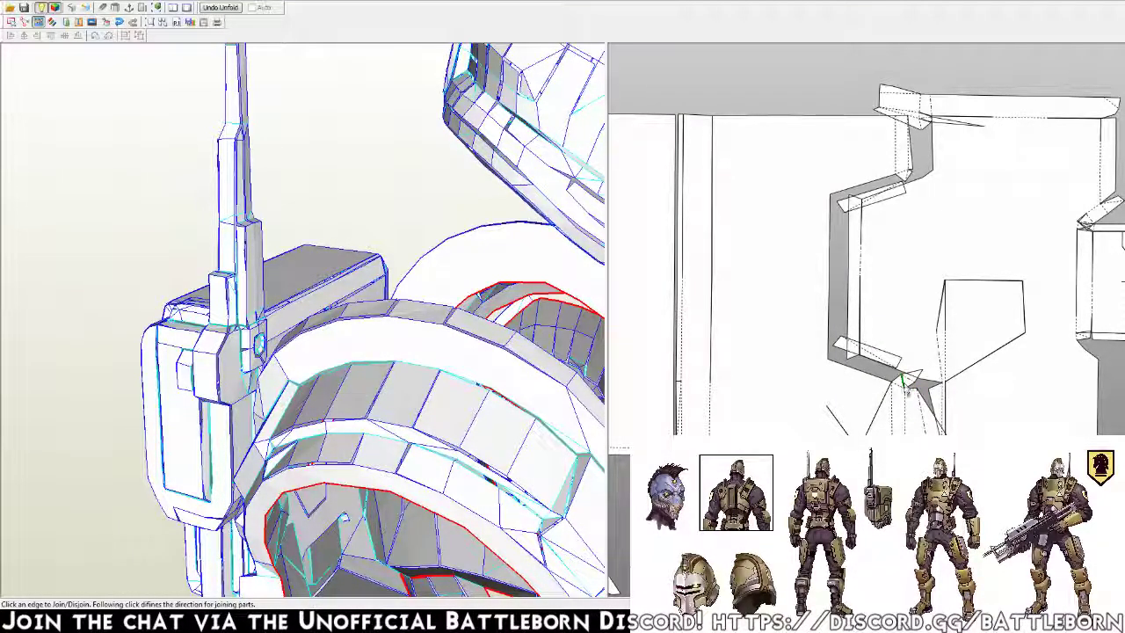
{"action": "left_click", "coordinate": [904, 385]}
{"action": "left_click", "coordinate": [898, 414]}
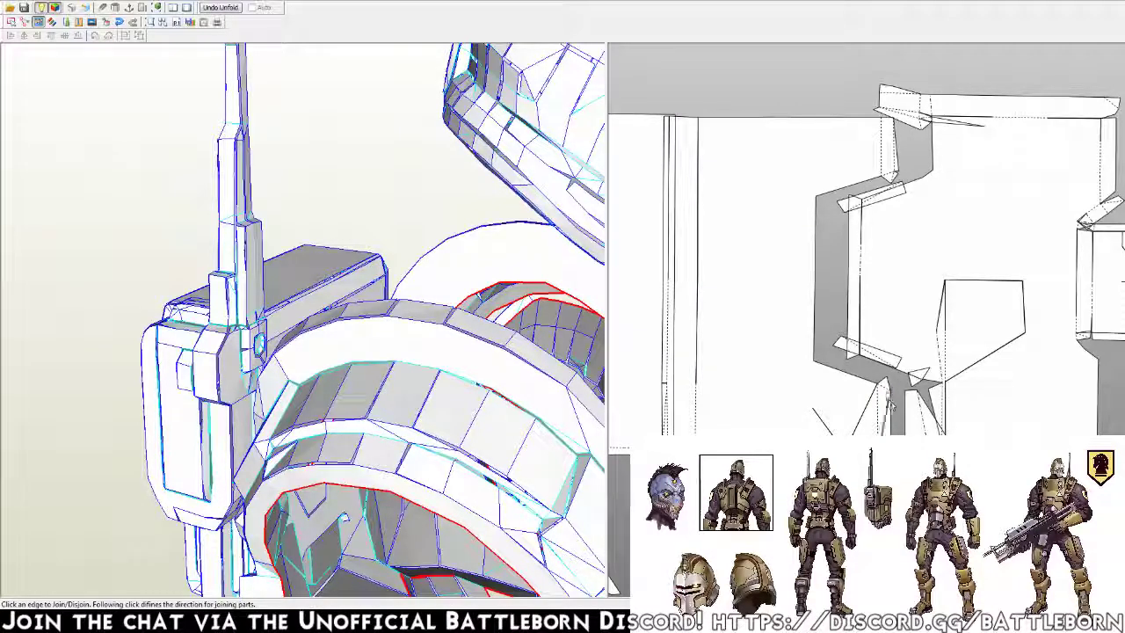
{"action": "left_click", "coordinate": [886, 392]}
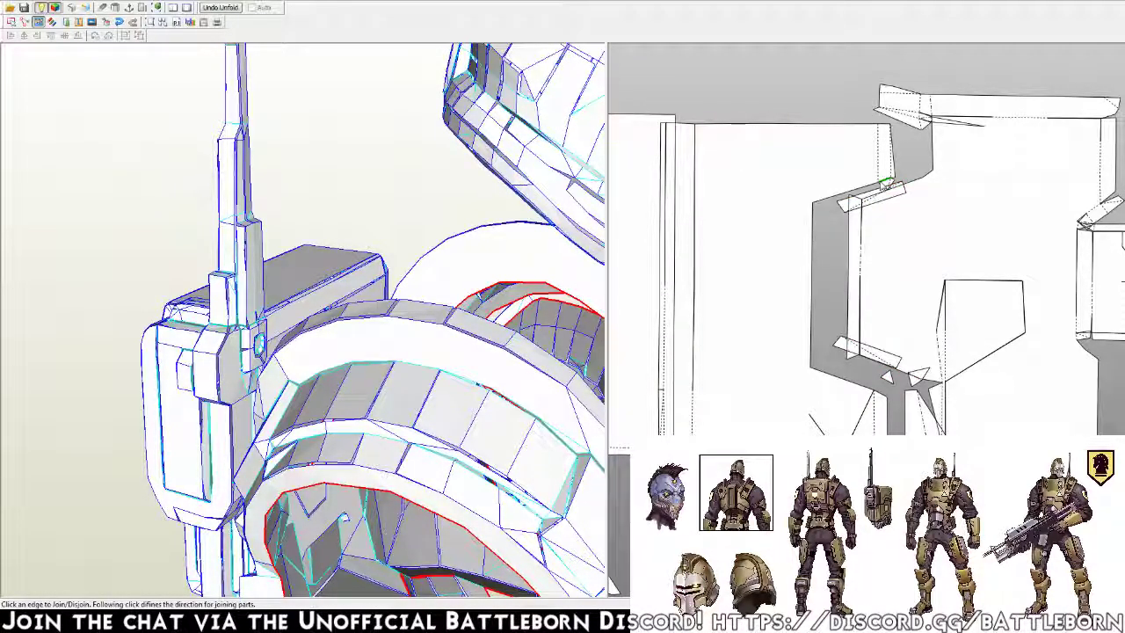
{"action": "left_click", "coordinate": [882, 187]}
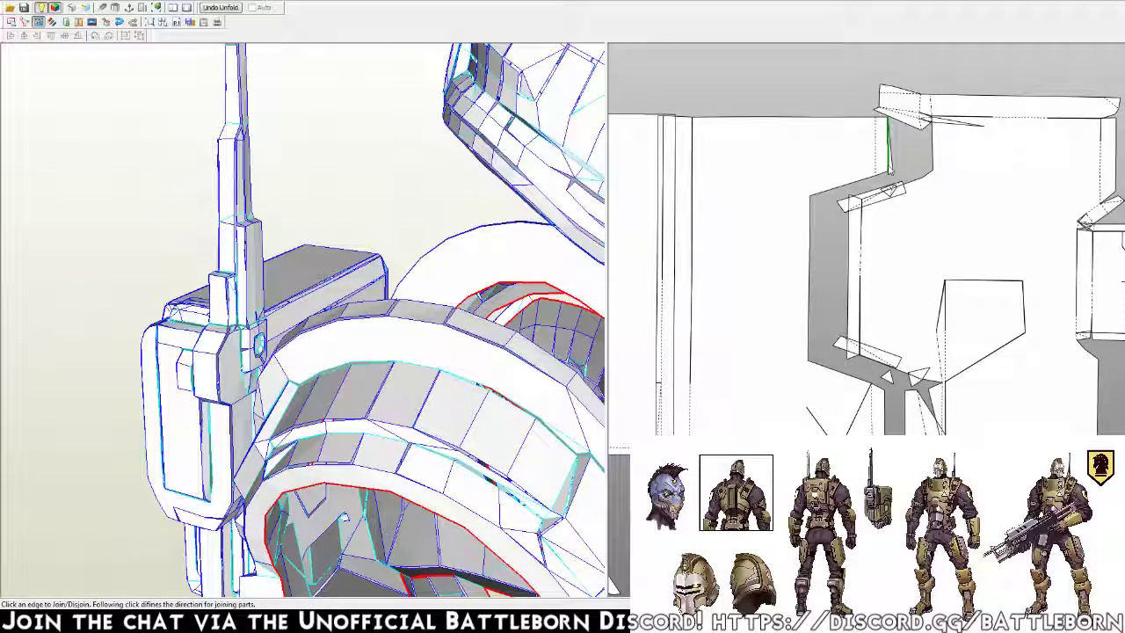
{"action": "left_click", "coordinate": [885, 125]}
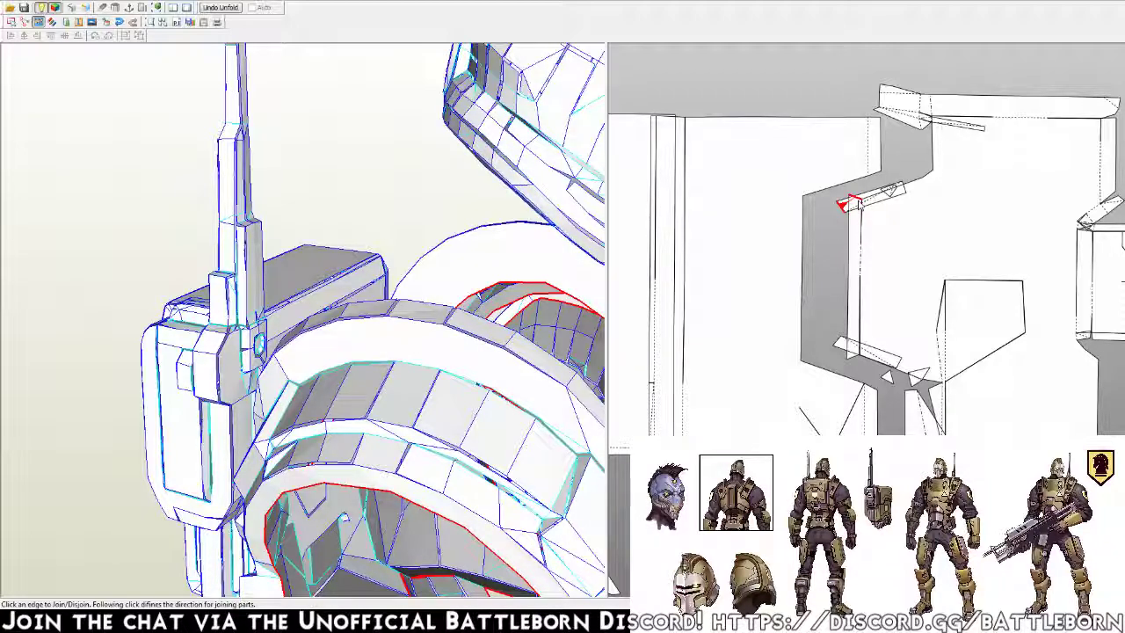
{"action": "left_click", "coordinate": [846, 204]}
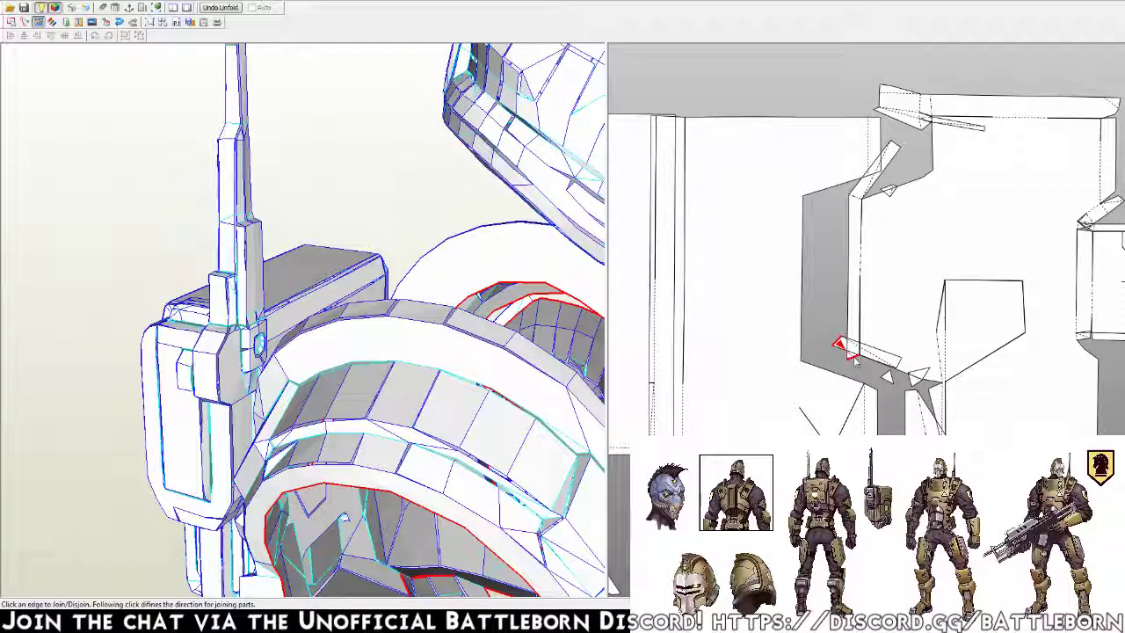
{"action": "left_click", "coordinate": [854, 360]}
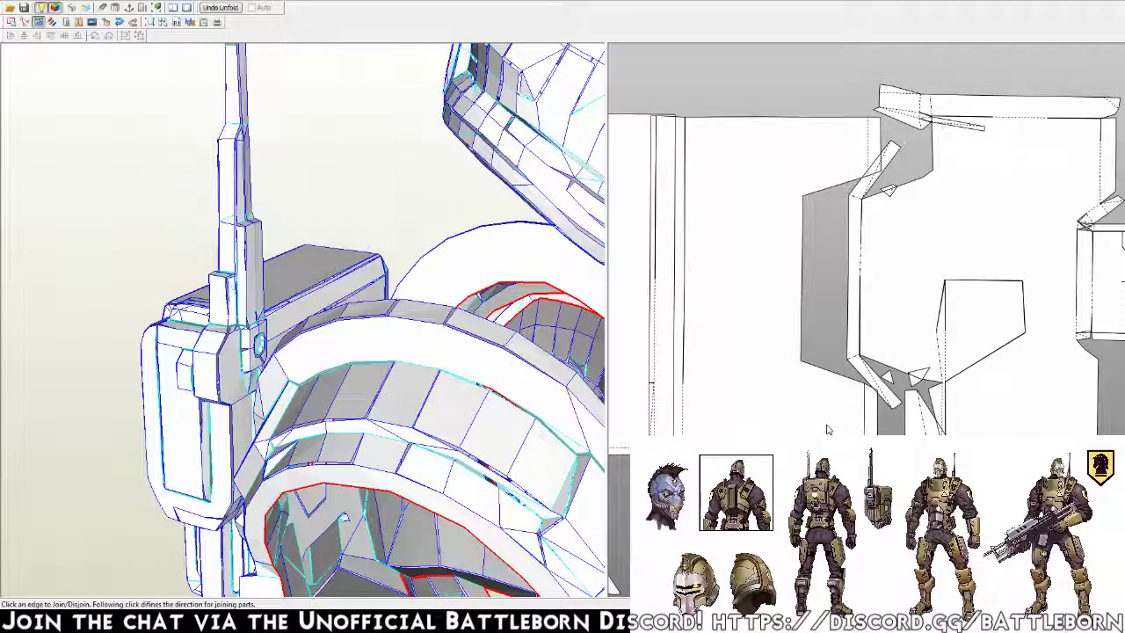
{"action": "left_click", "coordinate": [741, 432]}
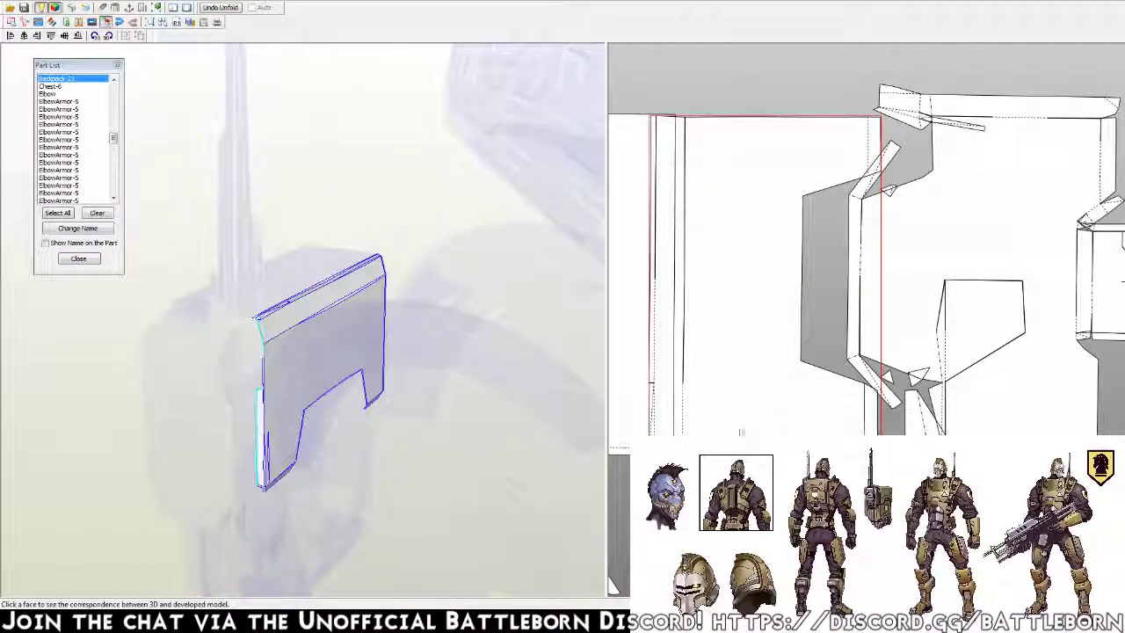
{"action": "mouse_move", "coordinate": [445, 449]}
{"action": "left_mouse_down"}
{"action": "mouse_move", "coordinate": [369, 444]}
{"action": "mouse_move", "coordinate": [434, 454]}
{"action": "mouse_move", "coordinate": [443, 441]}
{"action": "left_mouse_up"}
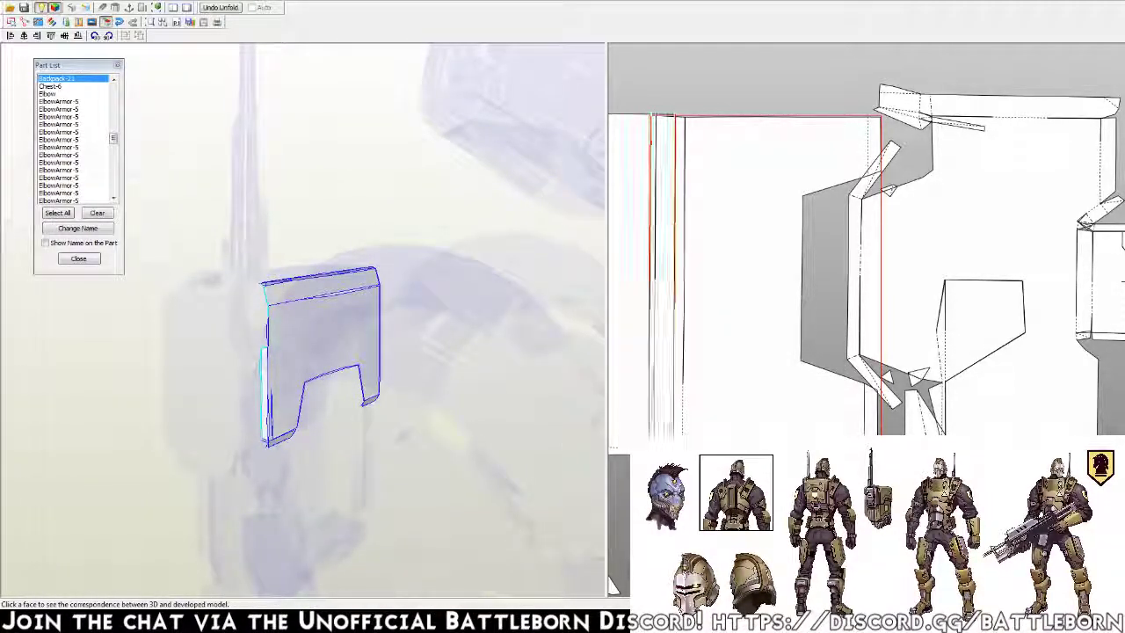
{"action": "key", "text": "Escape"}
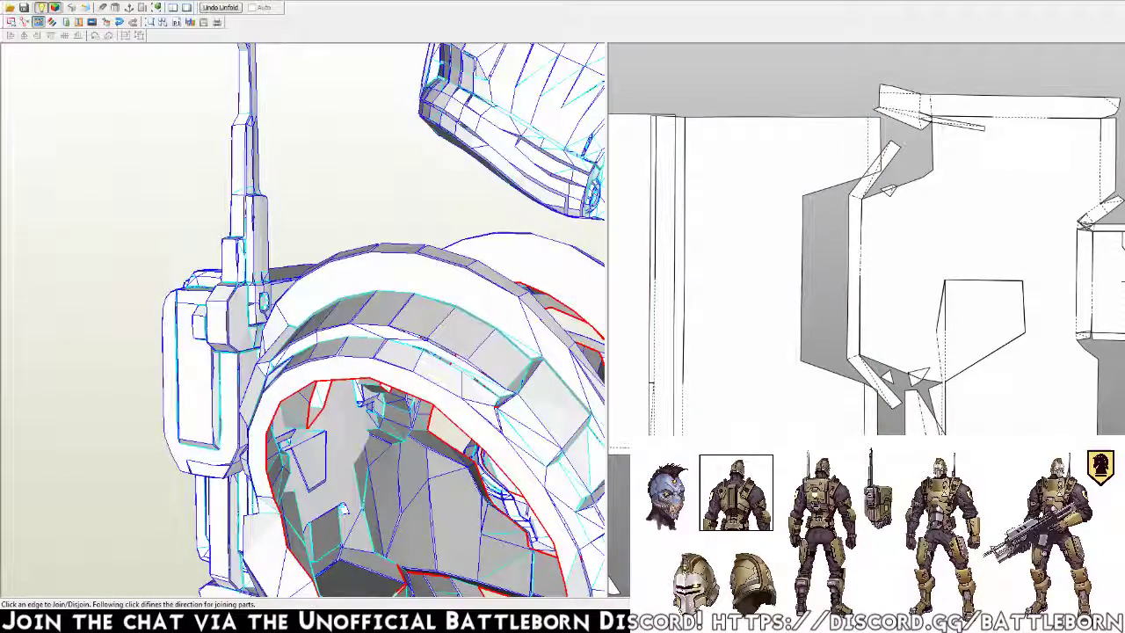
Zoom out and move the tall strip and the notched panel up beside each other
{"action": "scroll", "coordinate": [1014, 392], "scroll_direction": "down", "scroll_amount": 2}
{"action": "scroll", "coordinate": [1014, 393], "scroll_direction": "down", "scroll_amount": 1}
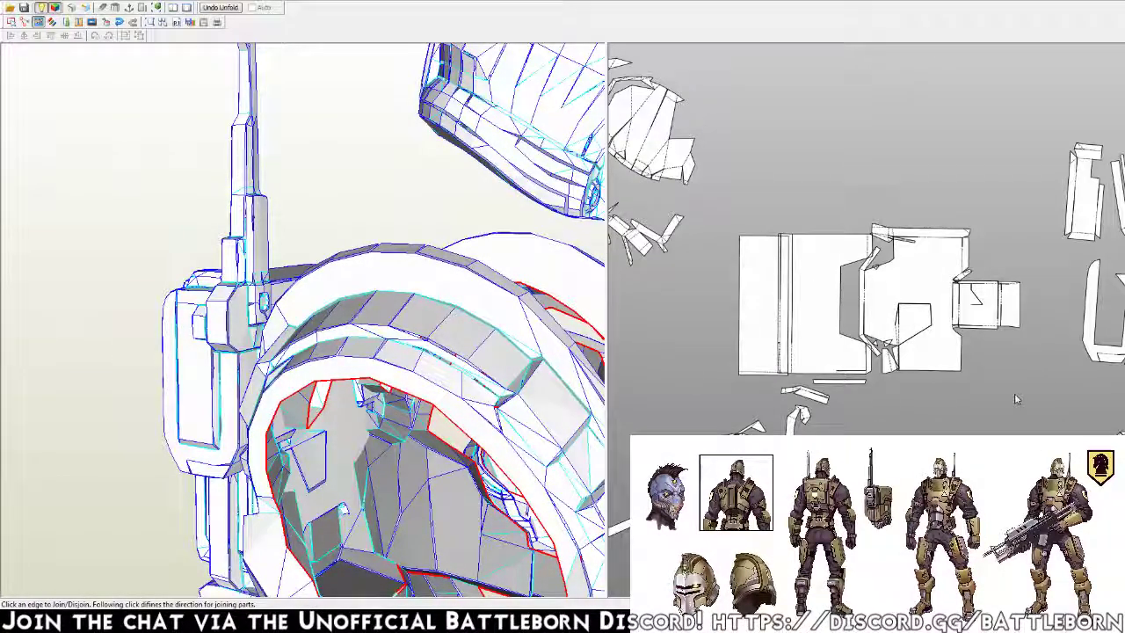
{"action": "scroll", "coordinate": [870, 384], "scroll_direction": "down", "scroll_amount": 2}
{"action": "scroll", "coordinate": [869, 383], "scroll_direction": "down", "scroll_amount": 2}
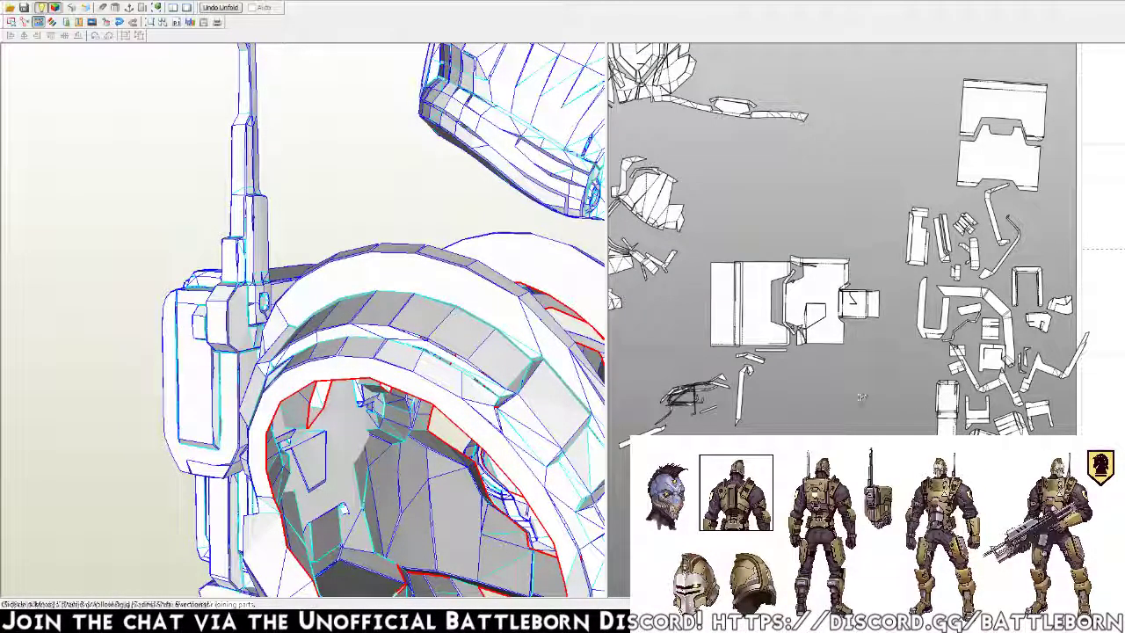
{"action": "key", "text": "Escape"}
{"action": "left_click_drag", "start_coordinate": [725, 330], "coordinate": [936, 174]}
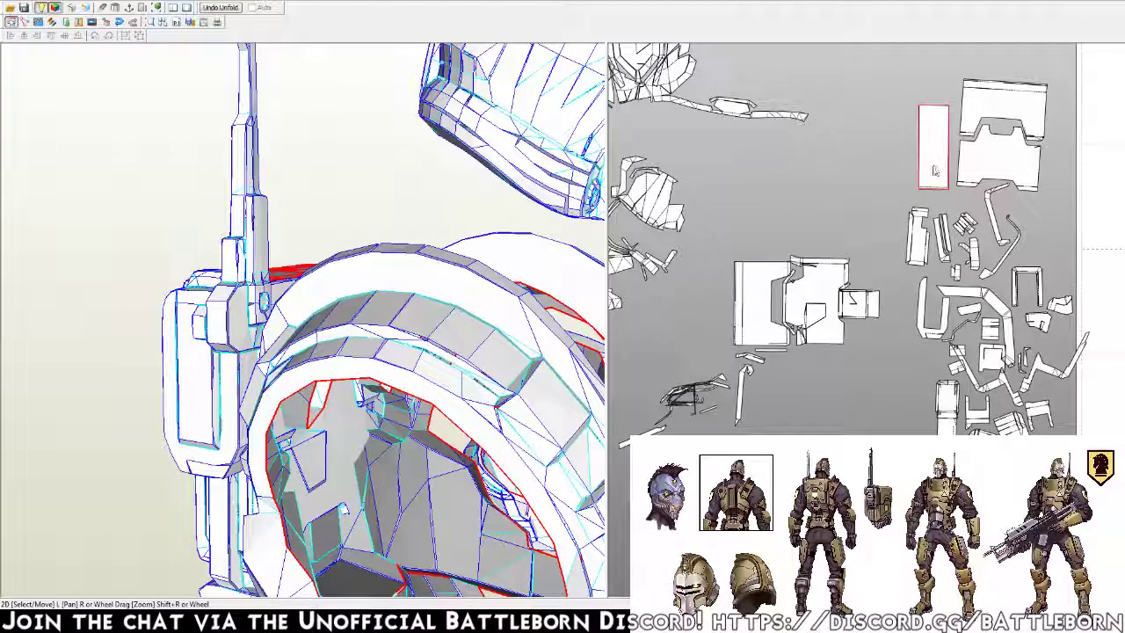
{"action": "right_click_drag", "start_coordinate": [826, 273], "coordinate": [780, 368]}
{"action": "mouse_move", "coordinate": [714, 400]}
{"action": "left_mouse_down"}
{"action": "mouse_move", "coordinate": [855, 161]}
{"action": "mouse_move", "coordinate": [875, 152]}
{"action": "left_mouse_up"}
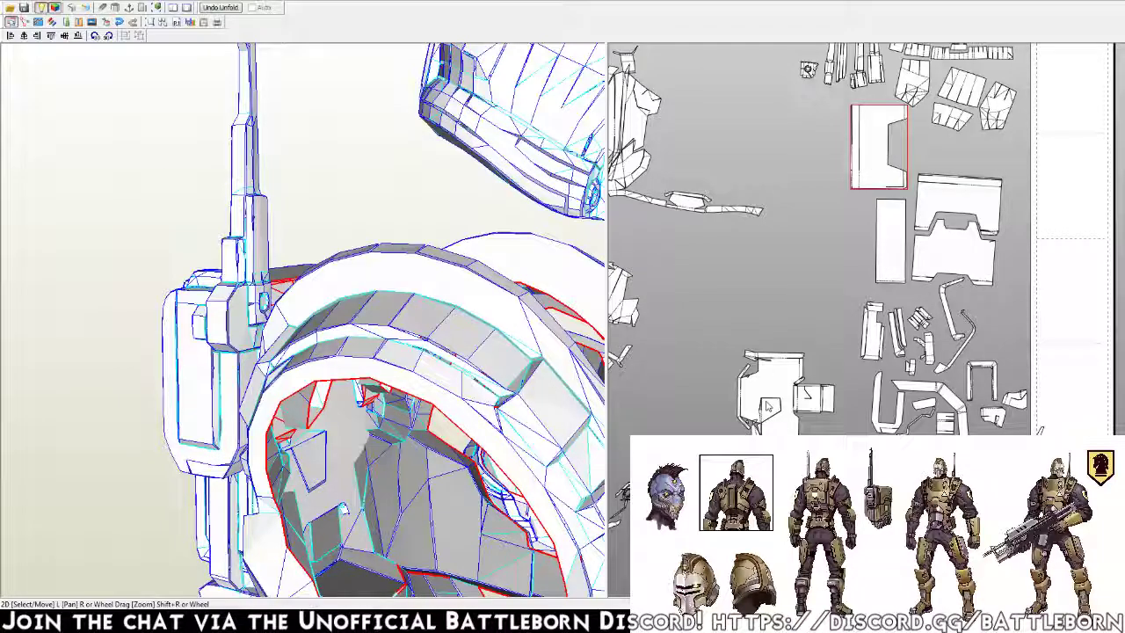
{"action": "mouse_move", "coordinate": [773, 411]}
{"action": "right_mouse_down"}
{"action": "mouse_move", "coordinate": [809, 312]}
{"action": "mouse_move", "coordinate": [835, 282]}
{"action": "right_mouse_up"}
Move the joined backpack piece upward, zoom back in, and bring up the Part List
{"action": "left_click", "coordinate": [835, 281]}
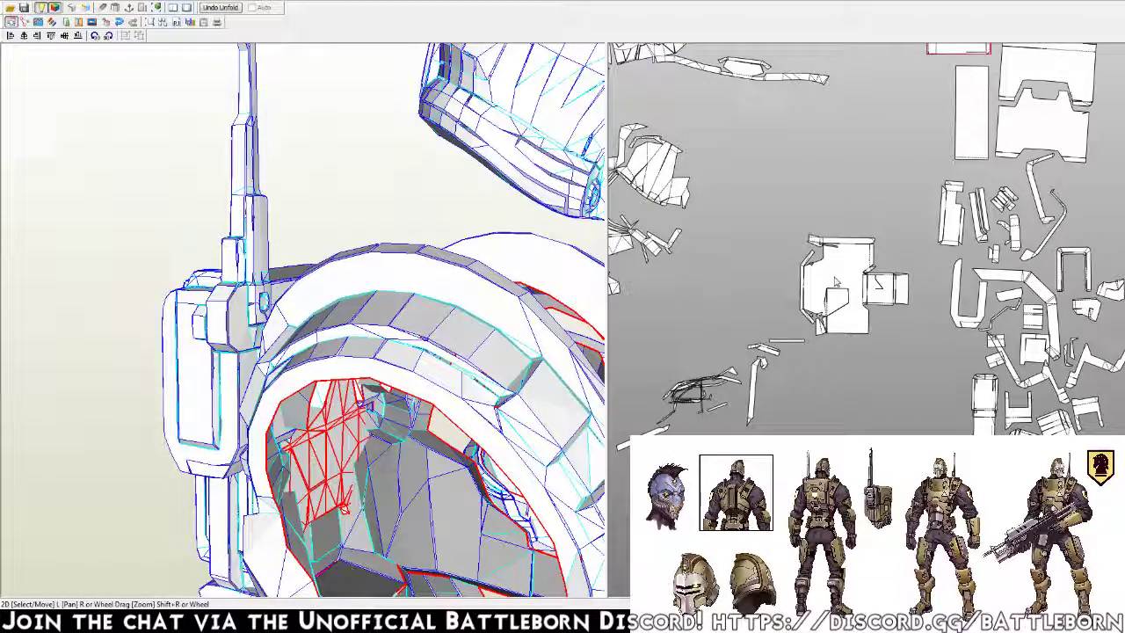
{"action": "left_click_drag", "start_coordinate": [845, 326], "coordinate": [835, 289]}
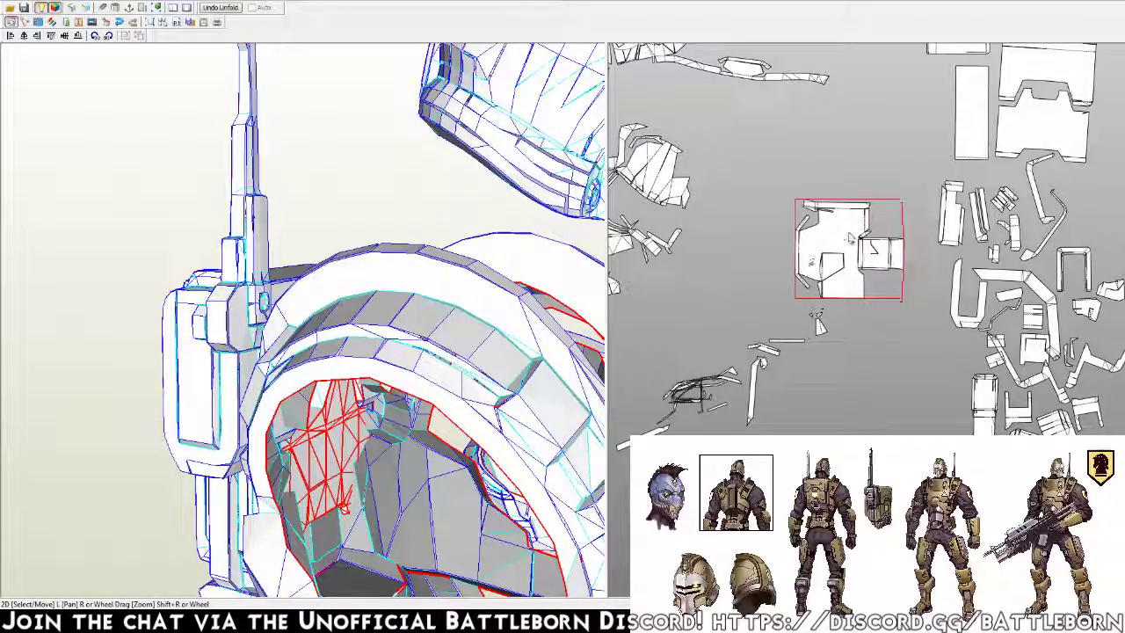
{"action": "scroll", "coordinate": [830, 280], "scroll_direction": "up", "scroll_amount": 2}
{"action": "scroll", "coordinate": [831, 283], "scroll_direction": "up", "scroll_amount": 1}
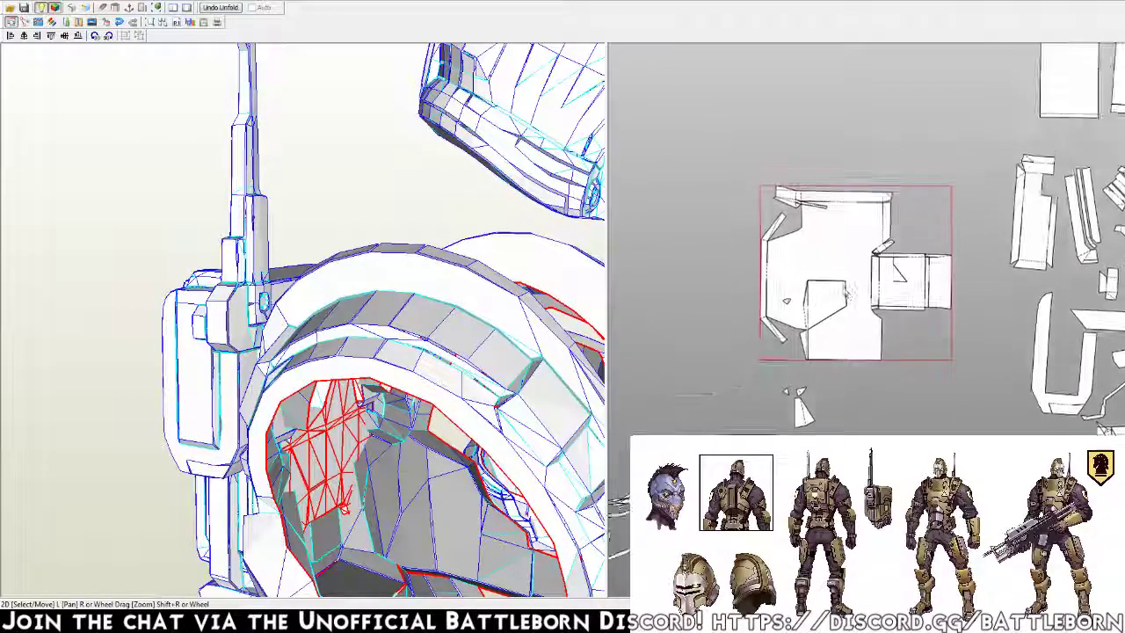
{"action": "scroll", "coordinate": [839, 288], "scroll_direction": "up", "scroll_amount": 2}
{"action": "left_click", "coordinate": [105, 21]}
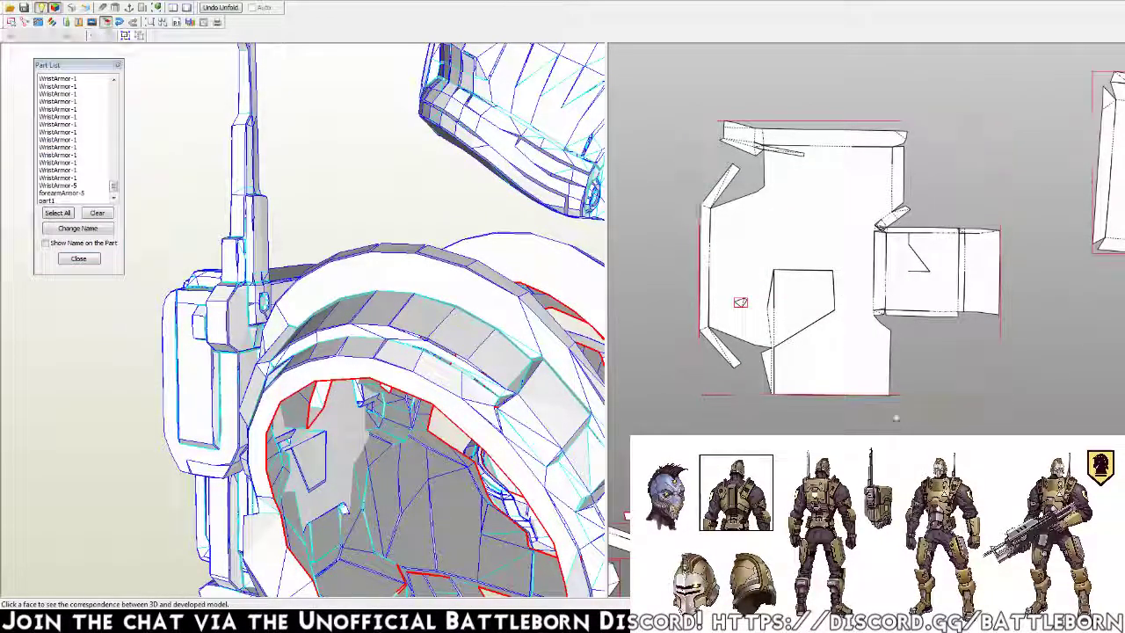
Turn the isolated backpack part to face front and drag the large backpack piece left and down
{"action": "mouse_move", "coordinate": [522, 498]}
{"action": "left_mouse_down"}
{"action": "mouse_move", "coordinate": [404, 380]}
{"action": "mouse_move", "coordinate": [352, 382]}
{"action": "mouse_move", "coordinate": [525, 346]}
{"action": "mouse_move", "coordinate": [534, 329]}
{"action": "mouse_move", "coordinate": [520, 352]}
{"action": "mouse_move", "coordinate": [534, 316]}
{"action": "mouse_move", "coordinate": [497, 316]}
{"action": "mouse_move", "coordinate": [497, 289]}
{"action": "mouse_move", "coordinate": [487, 289]}
{"action": "mouse_move", "coordinate": [527, 276]}
{"action": "mouse_move", "coordinate": [522, 261]}
{"action": "left_mouse_up"}
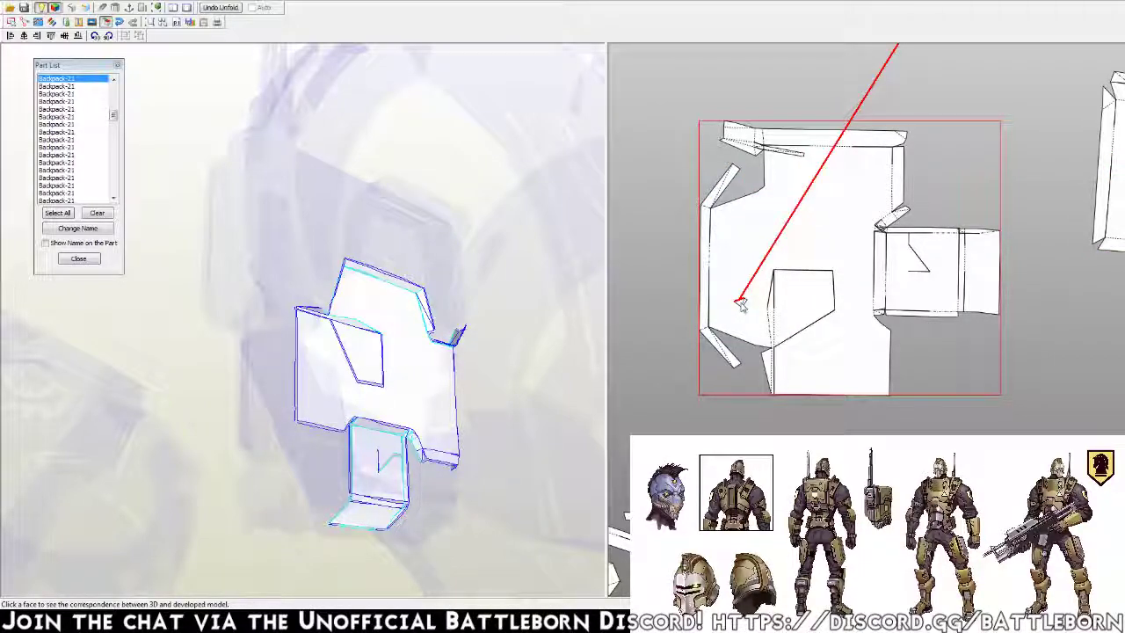
{"action": "right_click_drag", "start_coordinate": [738, 297], "coordinate": [765, 198]}
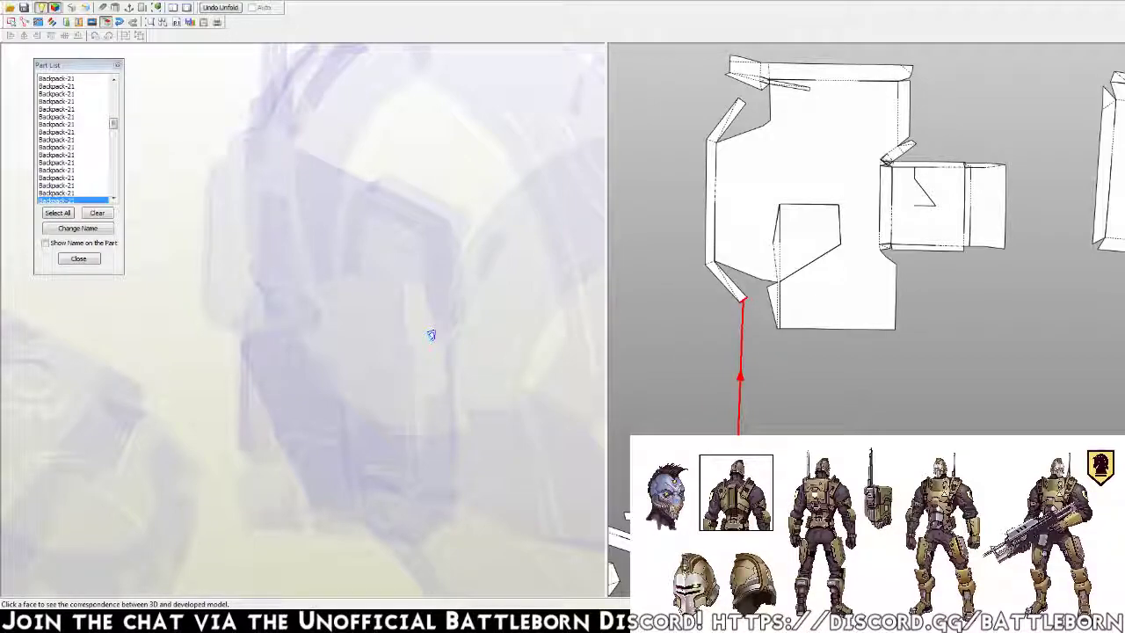
{"action": "mouse_move", "coordinate": [770, 178]}
{"action": "left_mouse_down"}
{"action": "mouse_move", "coordinate": [715, 253]}
{"action": "mouse_move", "coordinate": [728, 230]}
{"action": "left_mouse_up"}
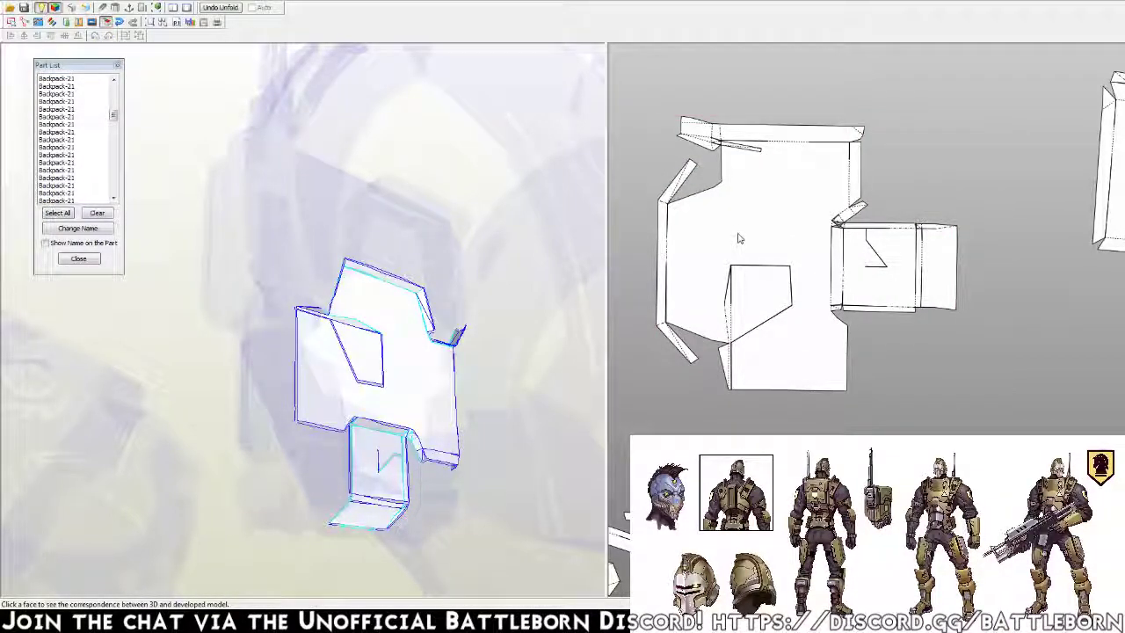
{"action": "left_click", "coordinate": [778, 271]}
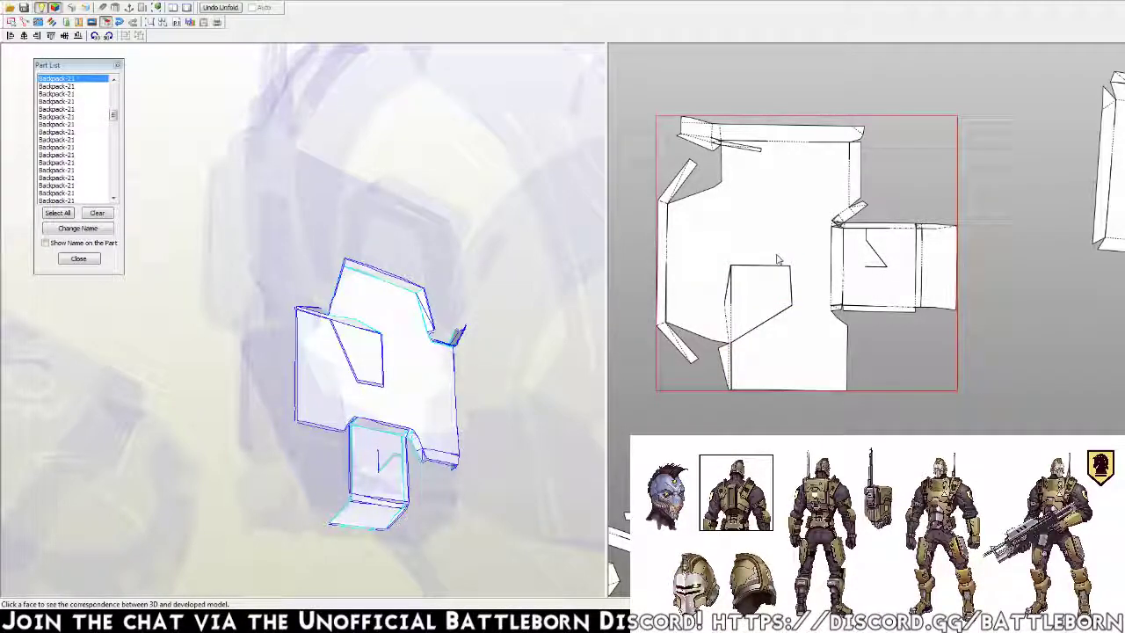
{"action": "key", "text": "Escape"}
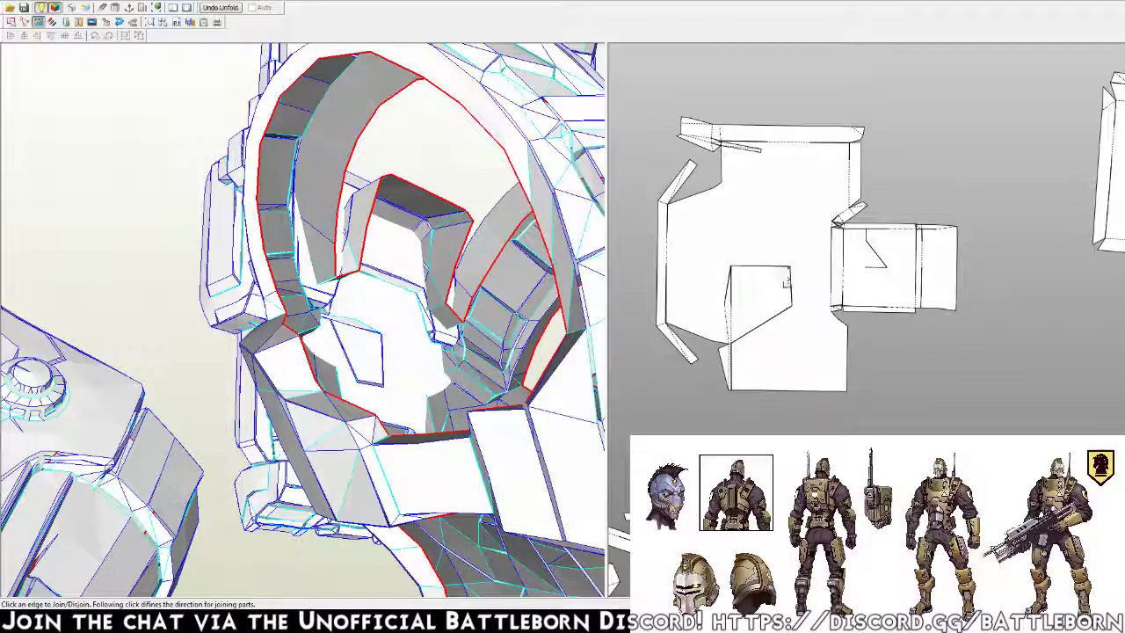
Join the inner rectangular face, diagonal flaps and fold strip into the main backpack piece
{"action": "left_click", "coordinate": [775, 345]}
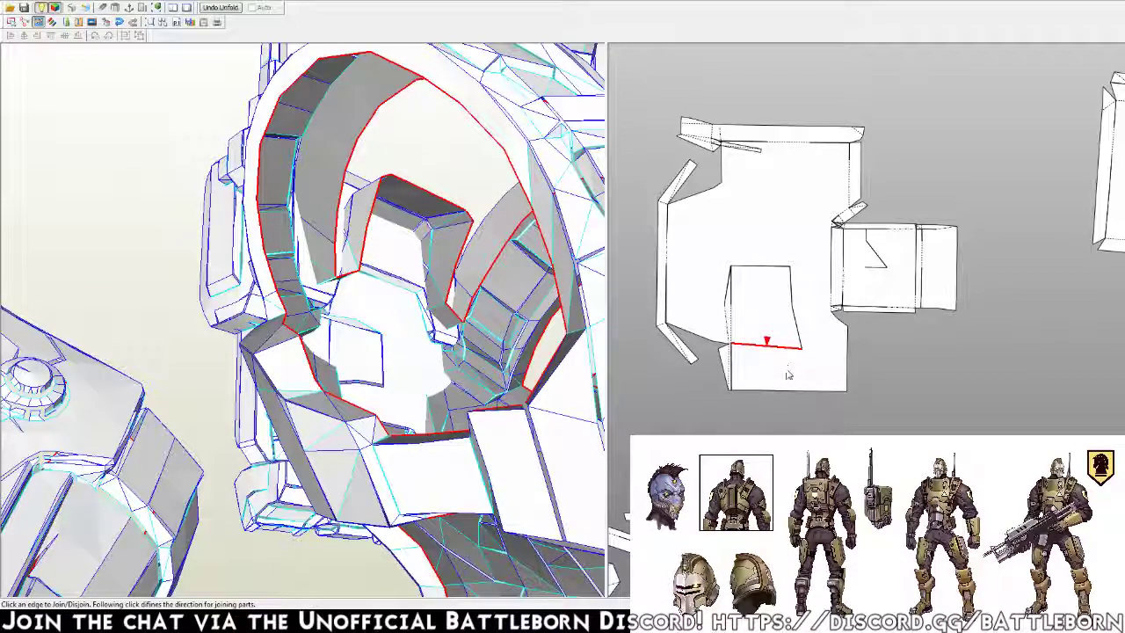
{"action": "left_click", "coordinate": [788, 376]}
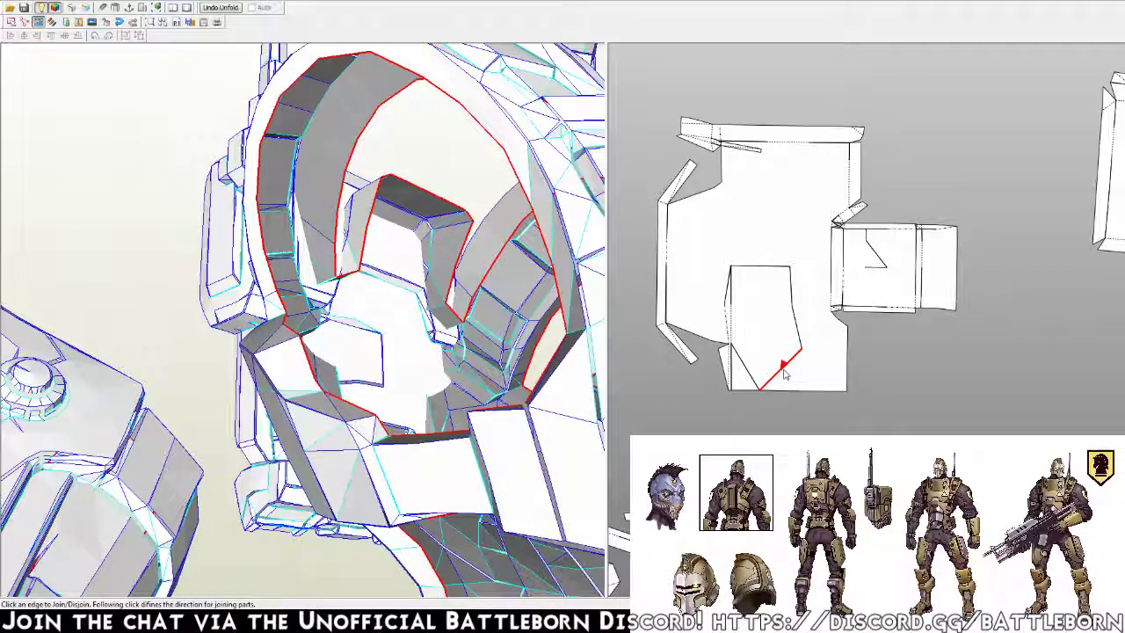
{"action": "left_click", "coordinate": [797, 380]}
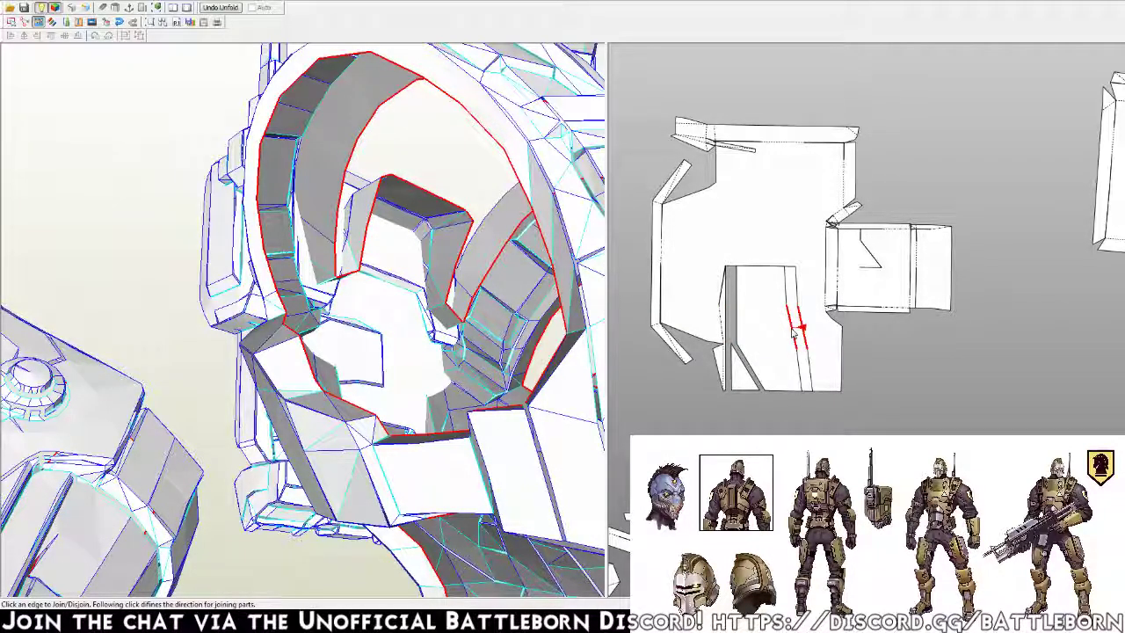
{"action": "left_click", "coordinate": [791, 333]}
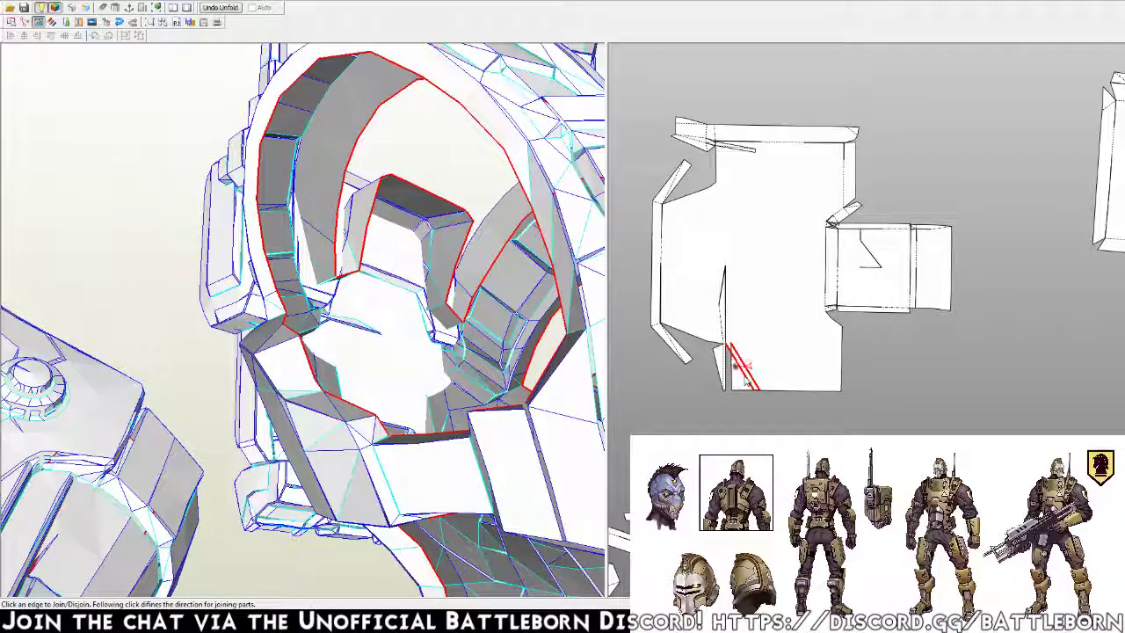
{"action": "left_click", "coordinate": [743, 384]}
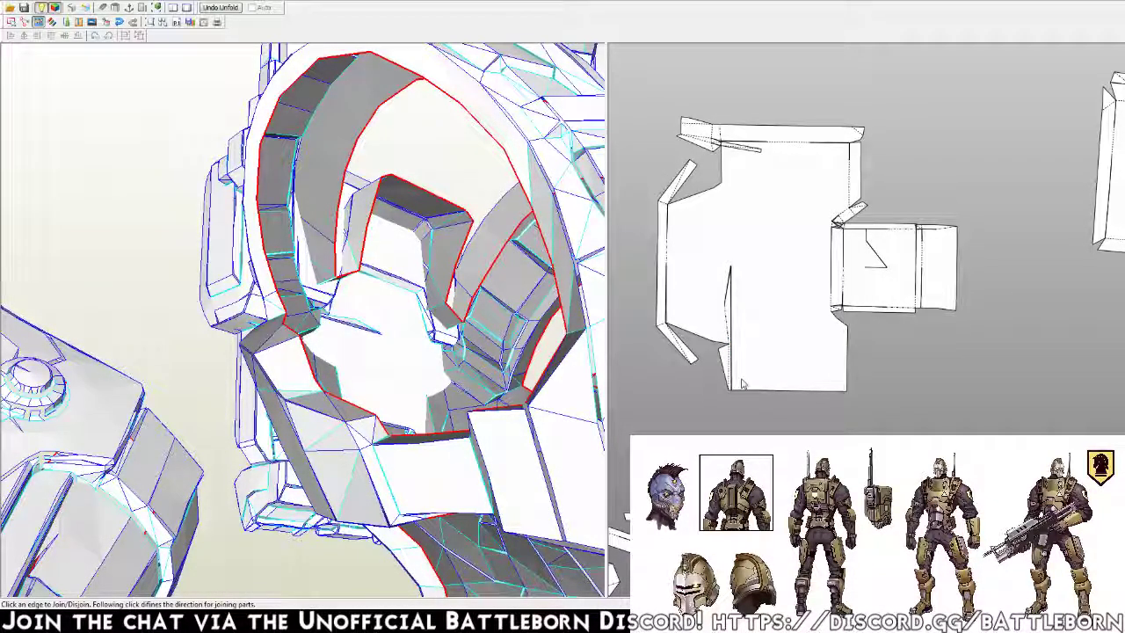
{"action": "left_click", "coordinate": [729, 327]}
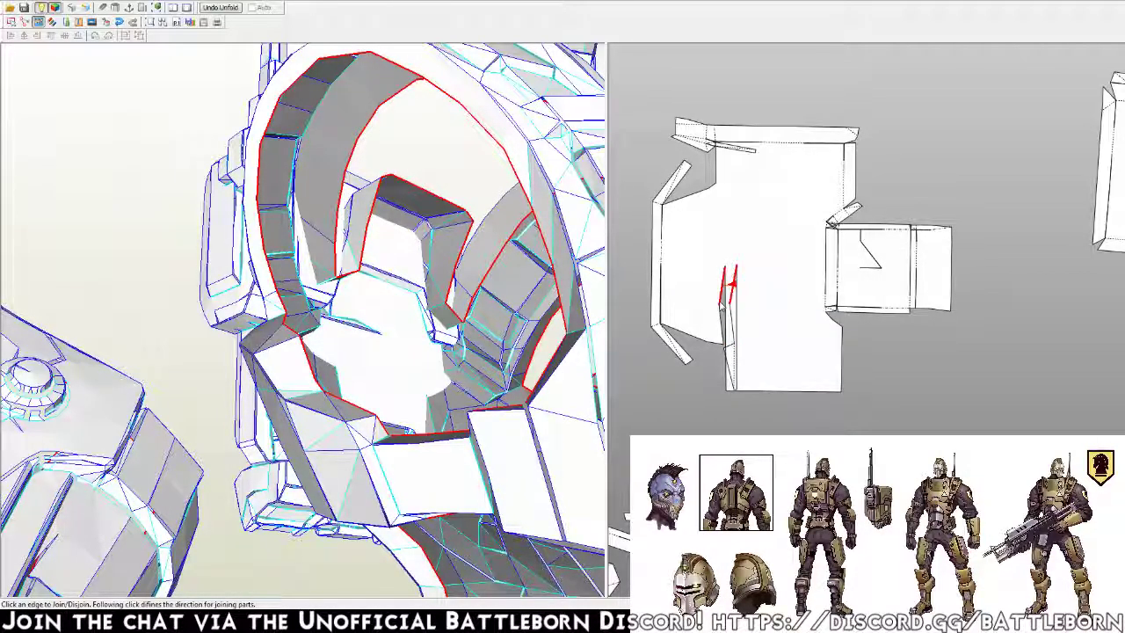
{"action": "left_click", "coordinate": [693, 353]}
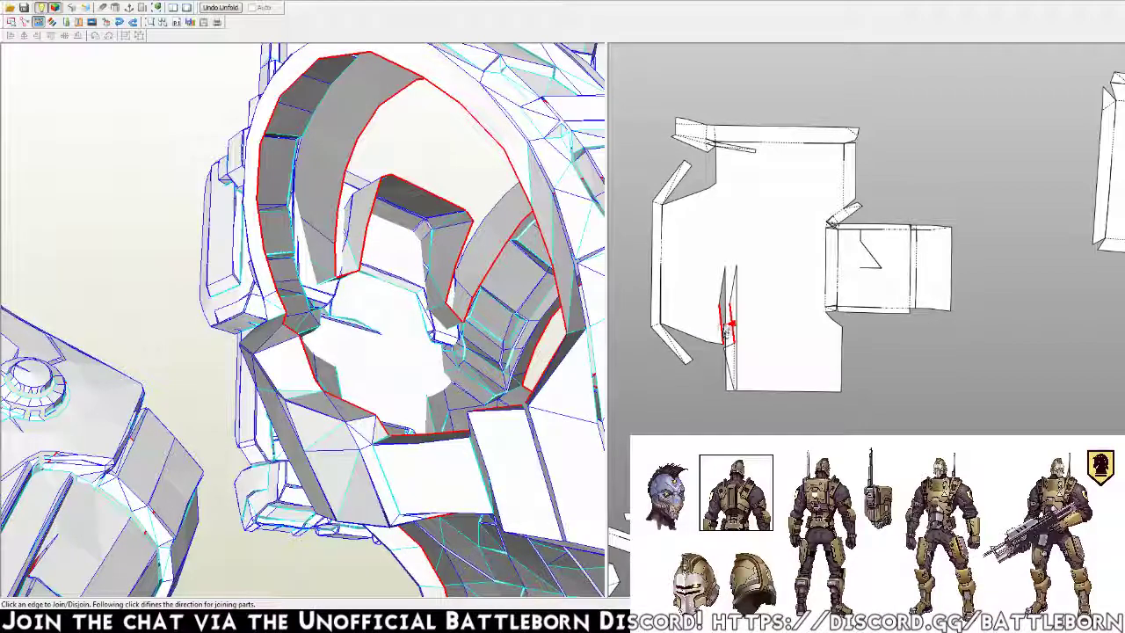
{"action": "left_click", "coordinate": [732, 323]}
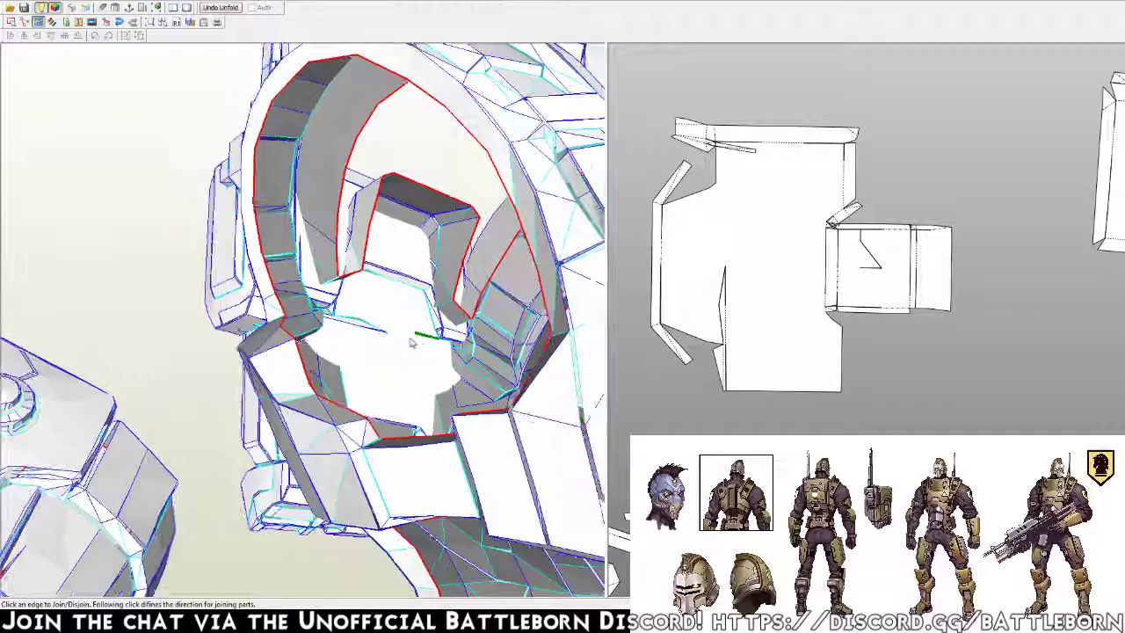
{"action": "mouse_move", "coordinate": [424, 321]}
{"action": "left_mouse_down"}
{"action": "mouse_move", "coordinate": [402, 339]}
{"action": "mouse_move", "coordinate": [411, 351]}
{"action": "left_mouse_up"}
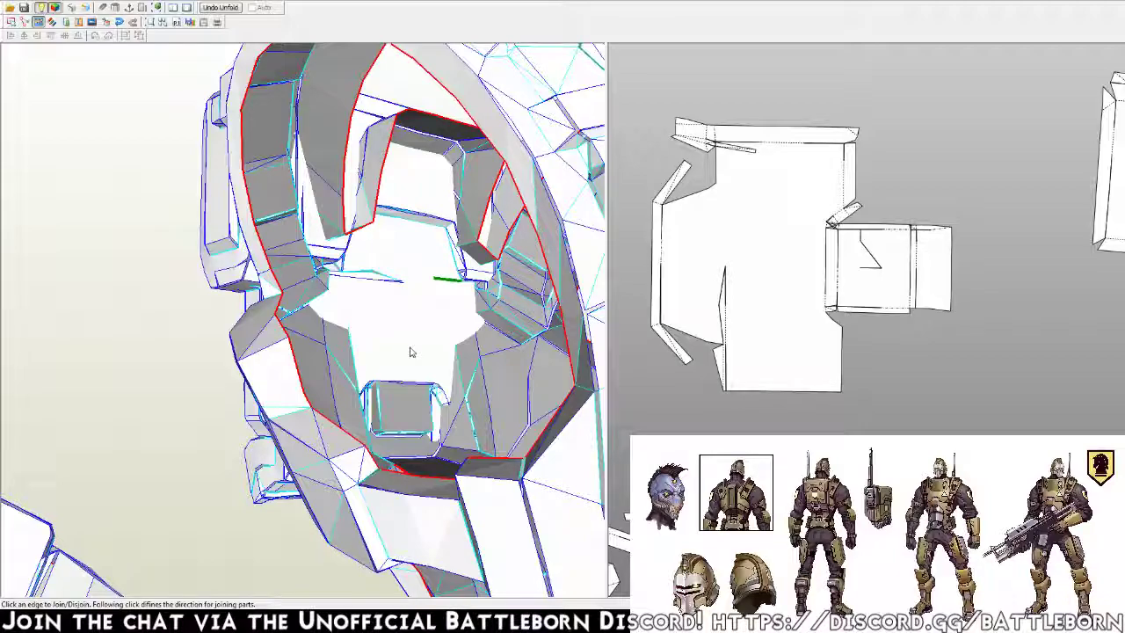
{"action": "left_click_drag", "start_coordinate": [411, 352], "coordinate": [417, 352]}
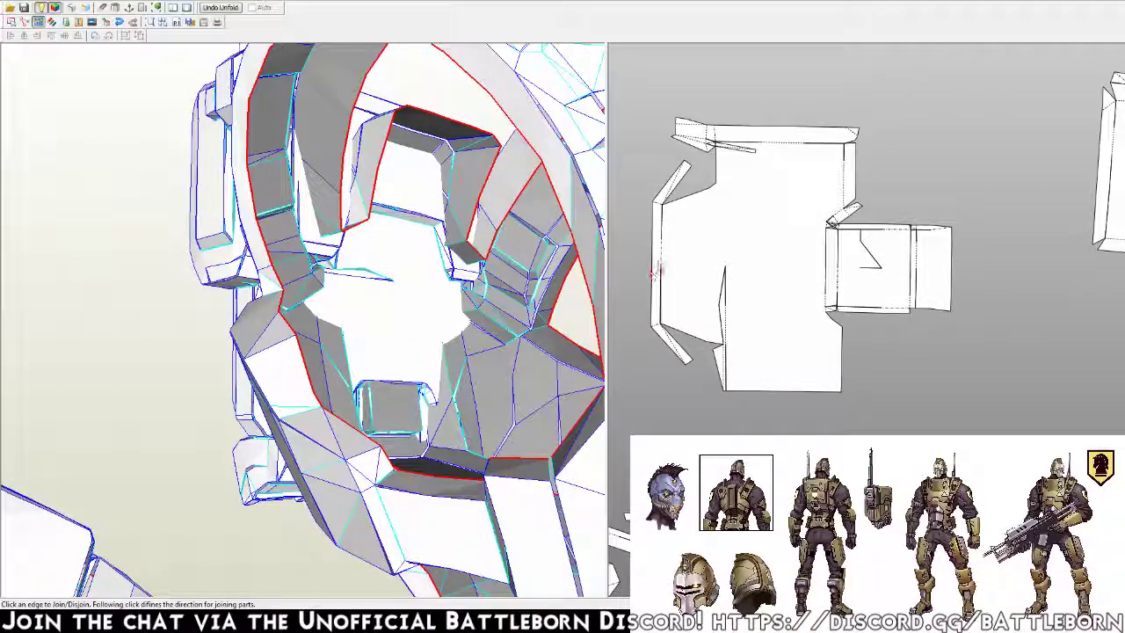
Split off the left strip, top strip and right block, then attach a piece to the block's bottom edge
{"action": "left_click", "coordinate": [663, 254]}
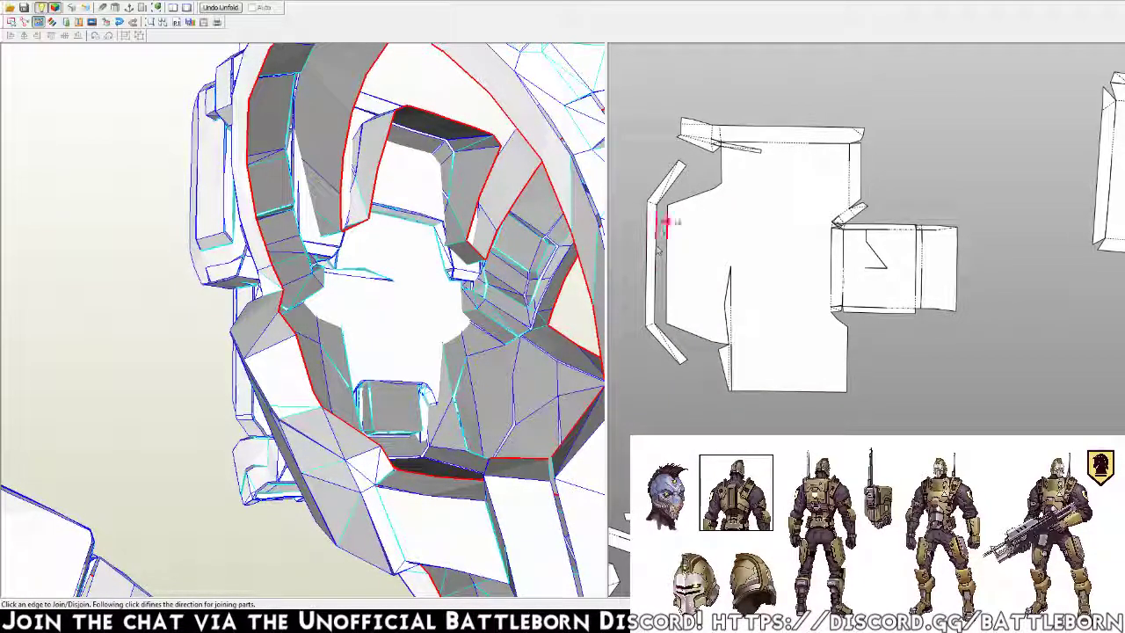
{"action": "left_click", "coordinate": [798, 146]}
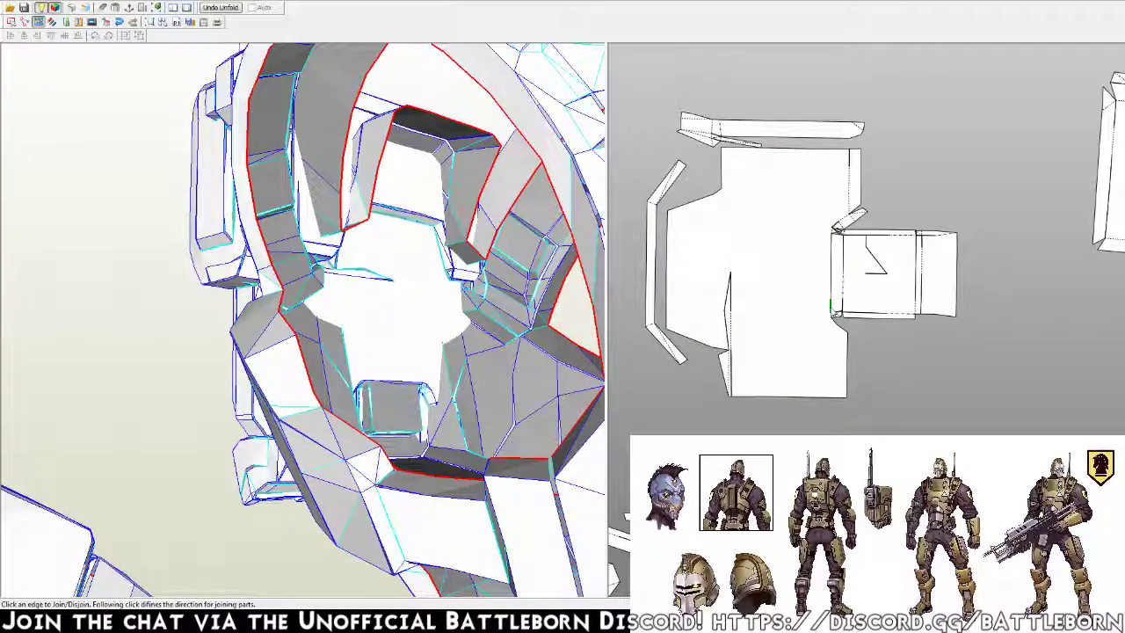
{"action": "left_click", "coordinate": [833, 285]}
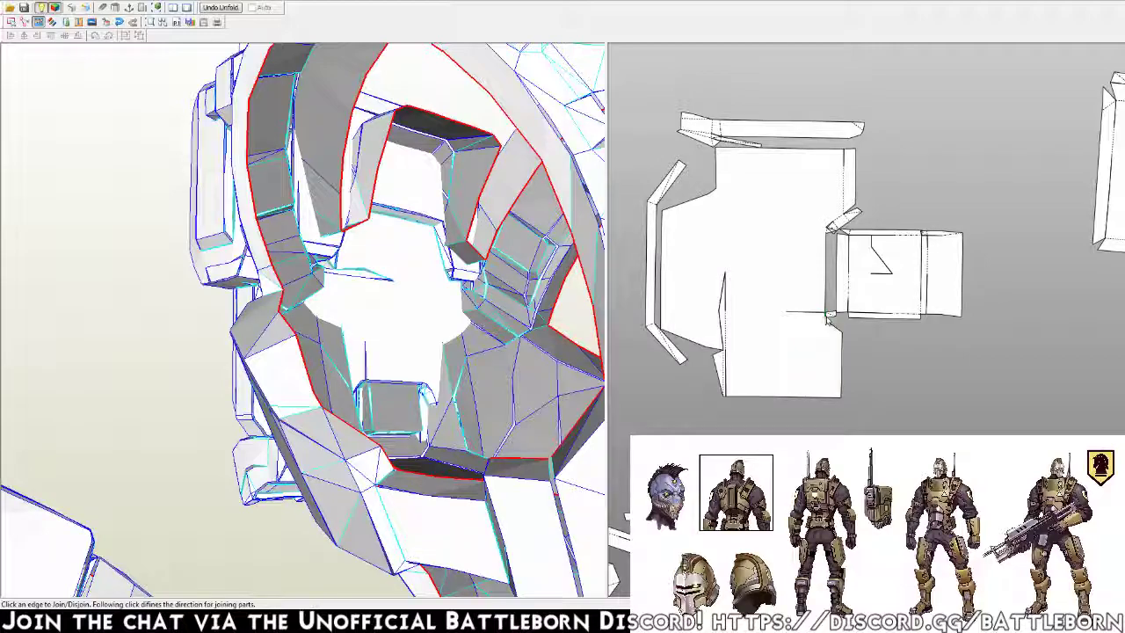
{"action": "left_click", "coordinate": [829, 318]}
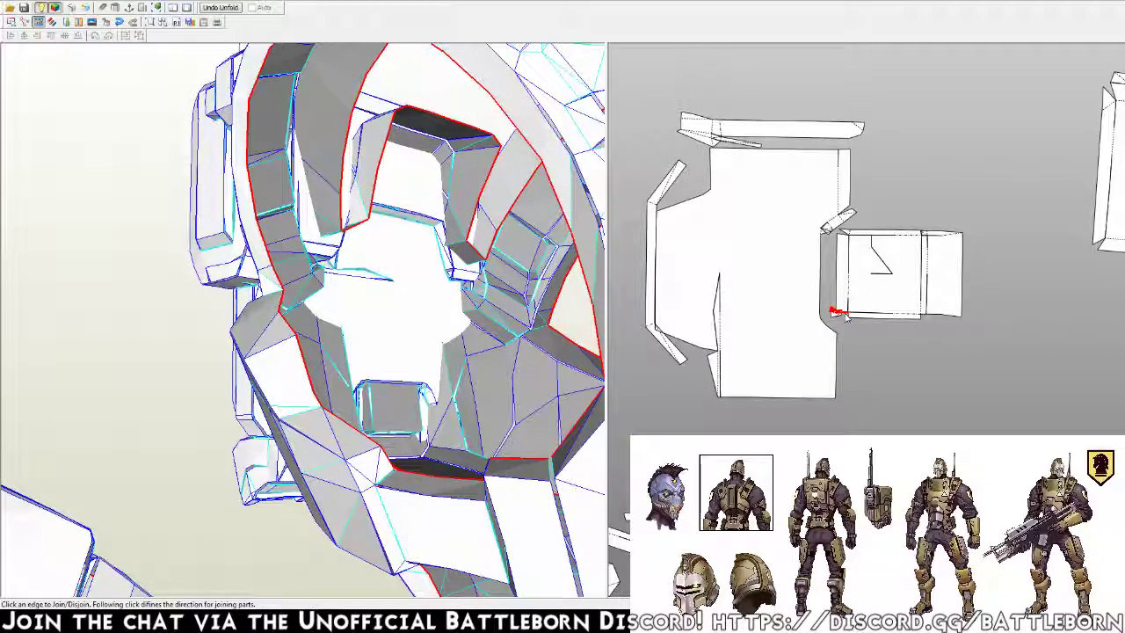
{"action": "left_click", "coordinate": [824, 229]}
{"action": "left_click", "coordinate": [826, 223]}
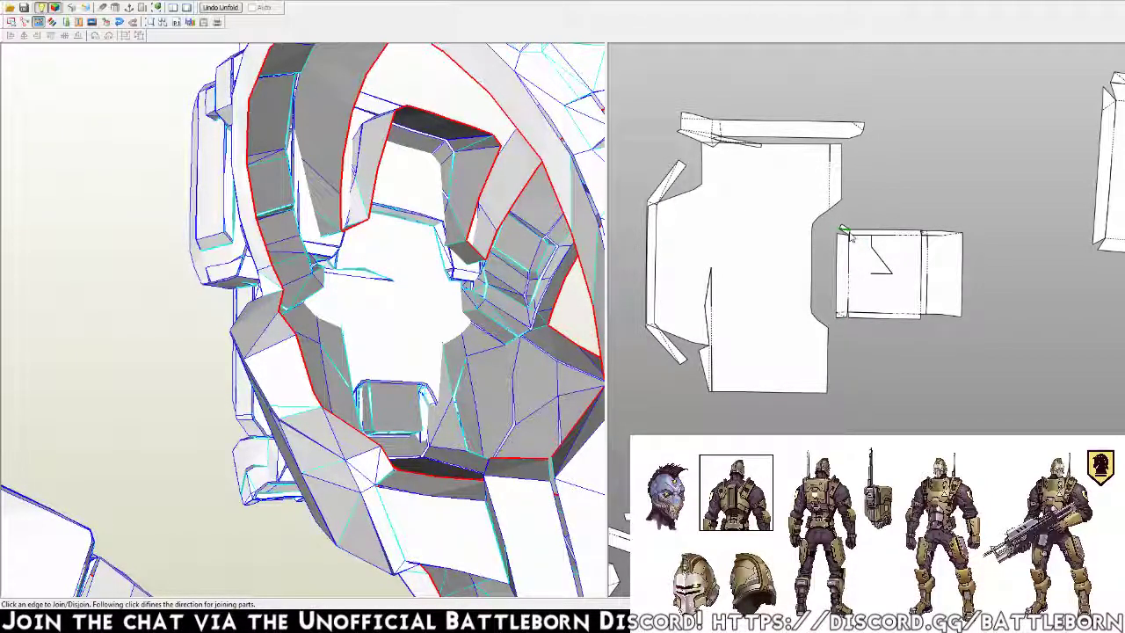
{"action": "left_click", "coordinate": [846, 234]}
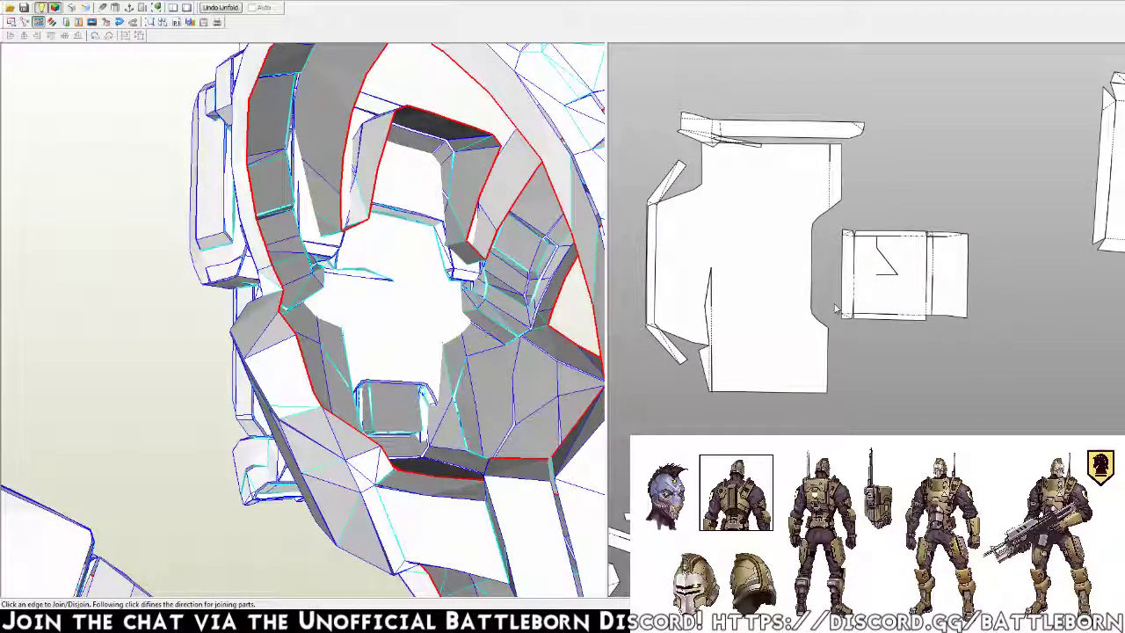
{"action": "left_click", "coordinate": [946, 322]}
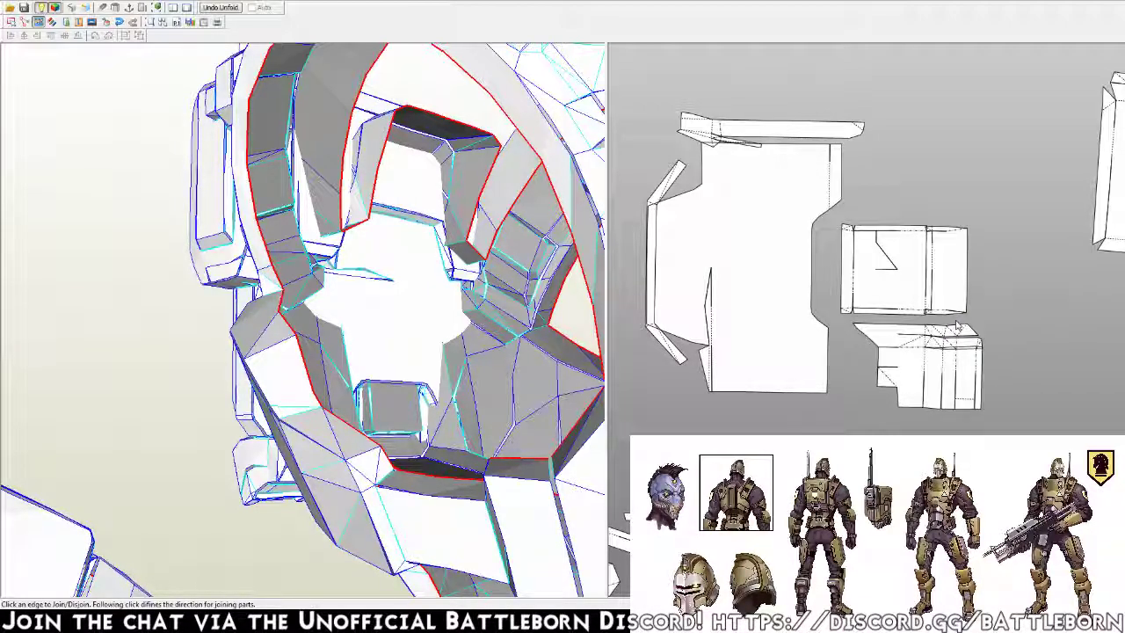
Zoom out and drag the split-off backpack section down toward the cluster of parts
{"action": "scroll", "coordinate": [818, 325], "scroll_direction": "down", "scroll_amount": 2}
{"action": "scroll", "coordinate": [821, 330], "scroll_direction": "down", "scroll_amount": 3}
{"action": "scroll", "coordinate": [823, 332], "scroll_direction": "down", "scroll_amount": 1}
{"action": "right_click_drag", "start_coordinate": [824, 334], "coordinate": [723, 281]}
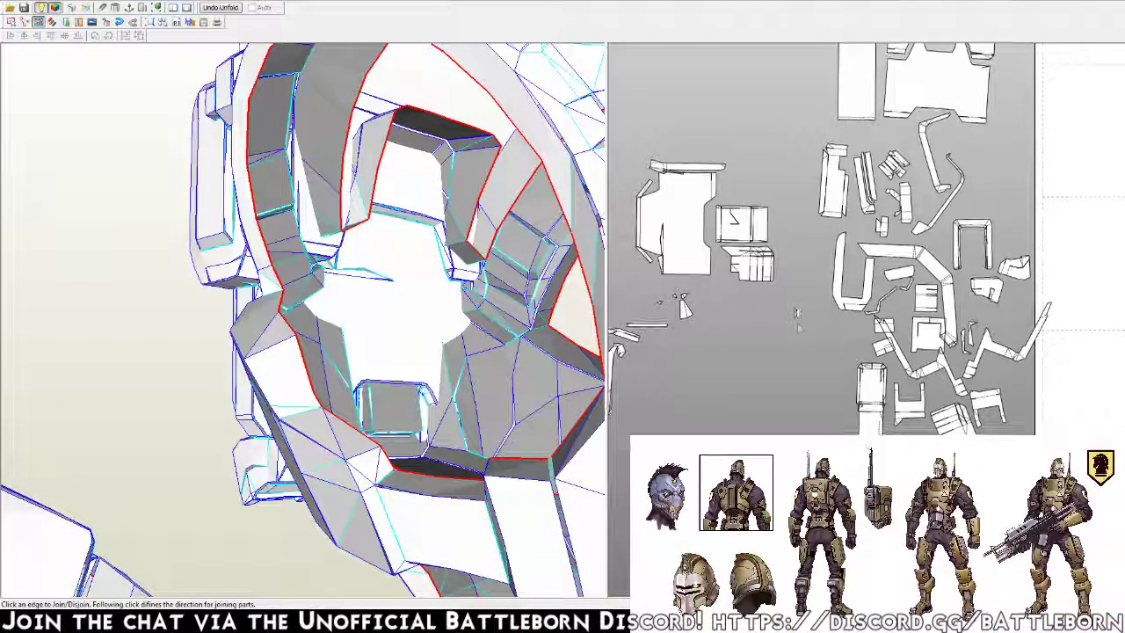
{"action": "key", "text": "Escape"}
{"action": "left_click_drag", "start_coordinate": [749, 269], "coordinate": [910, 433]}
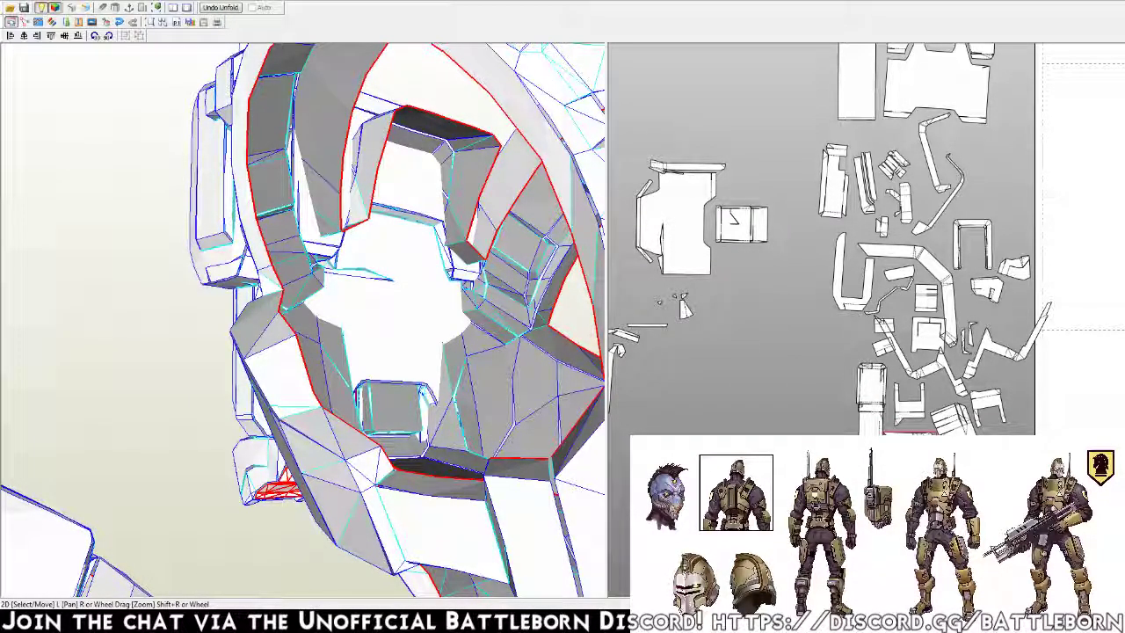
Move the small backpack block down and right in the pattern layout
{"action": "left_click_drag", "start_coordinate": [738, 236], "coordinate": [762, 269]}
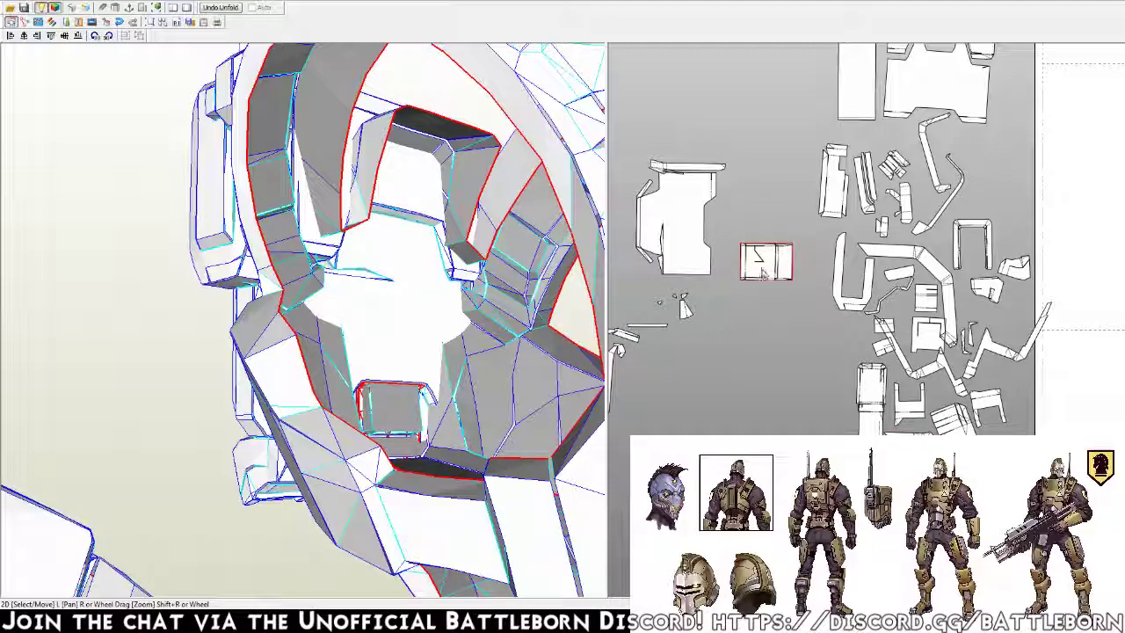
{"action": "scroll", "coordinate": [791, 272], "scroll_direction": "up", "scroll_amount": 1}
{"action": "scroll", "coordinate": [879, 290], "scroll_direction": "up", "scroll_amount": 1}
{"action": "scroll", "coordinate": [967, 317], "scroll_direction": "up", "scroll_amount": 2}
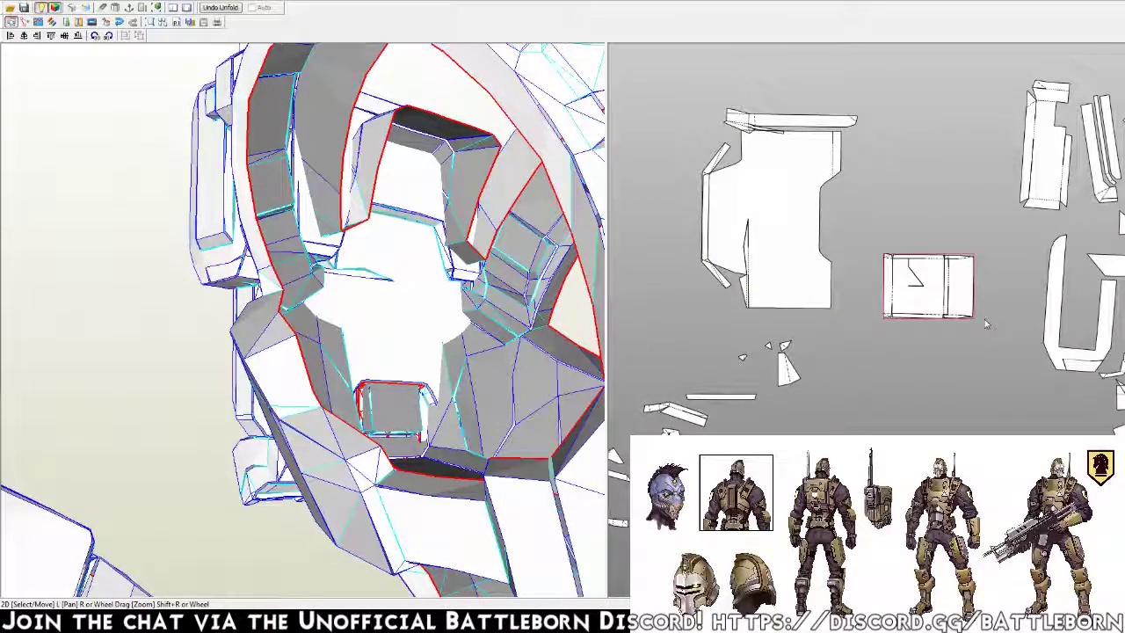
Match the main backpack piece and the small block to their places on the 3D model
{"action": "left_click", "coordinate": [106, 22]}
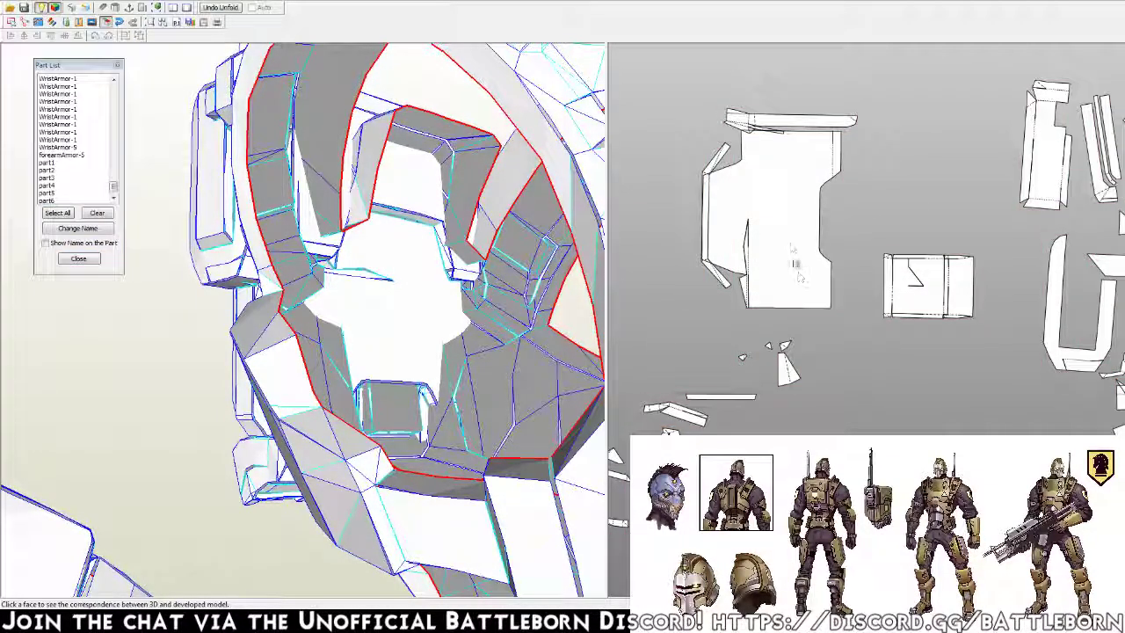
{"action": "left_click", "coordinate": [791, 248]}
{"action": "left_click_drag", "start_coordinate": [791, 248], "coordinate": [813, 256]}
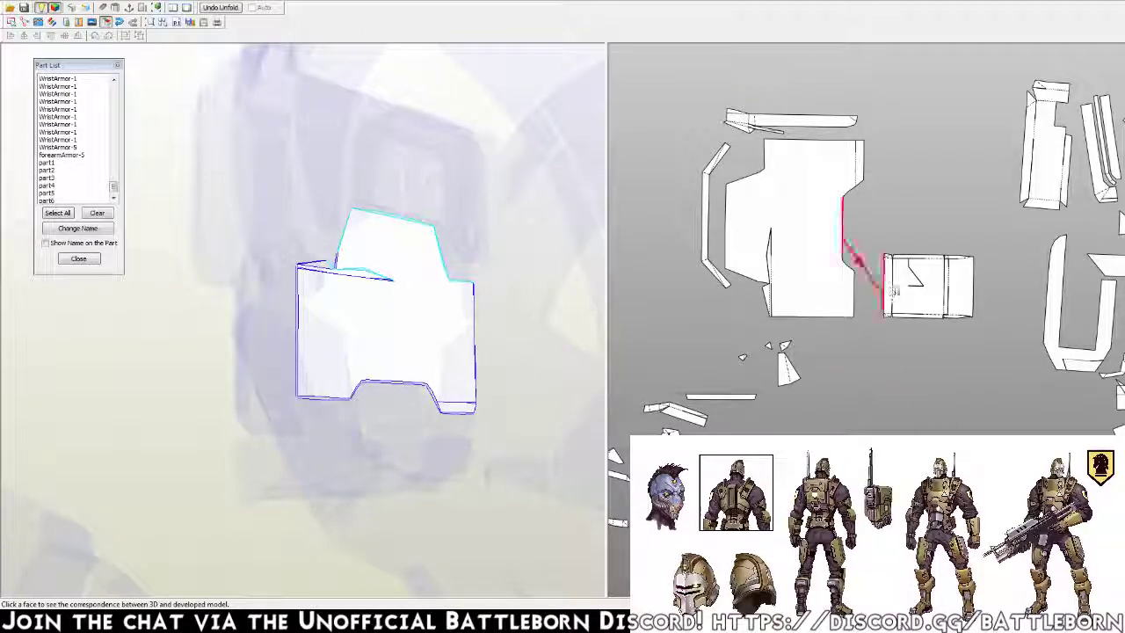
{"action": "left_click", "coordinate": [923, 300]}
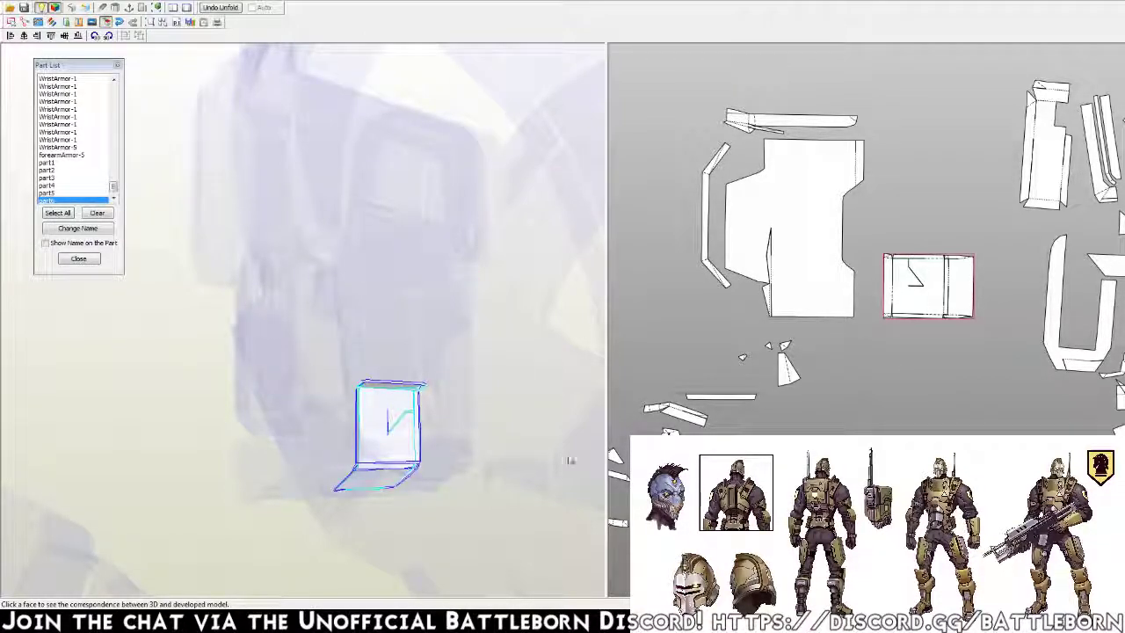
{"action": "mouse_move", "coordinate": [513, 472]}
{"action": "left_mouse_down"}
{"action": "mouse_move", "coordinate": [498, 465]}
{"action": "mouse_move", "coordinate": [551, 473]}
{"action": "mouse_move", "coordinate": [522, 472]}
{"action": "left_mouse_up"}
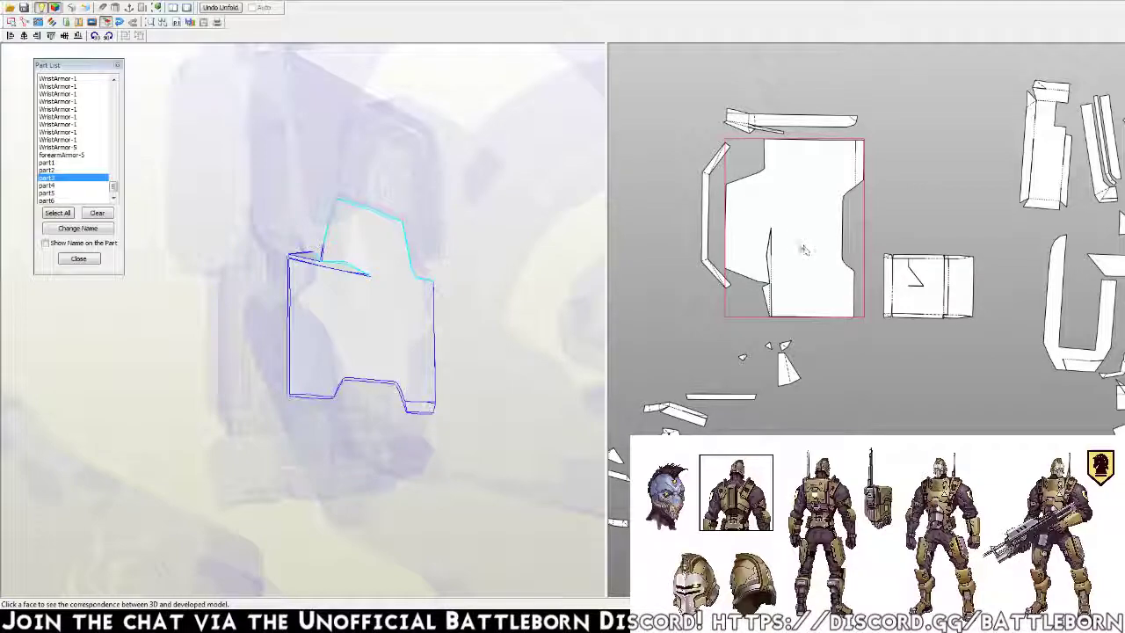
Locate the top strip, the large panel and the small triangle on the 3D model
{"action": "left_click", "coordinate": [790, 125]}
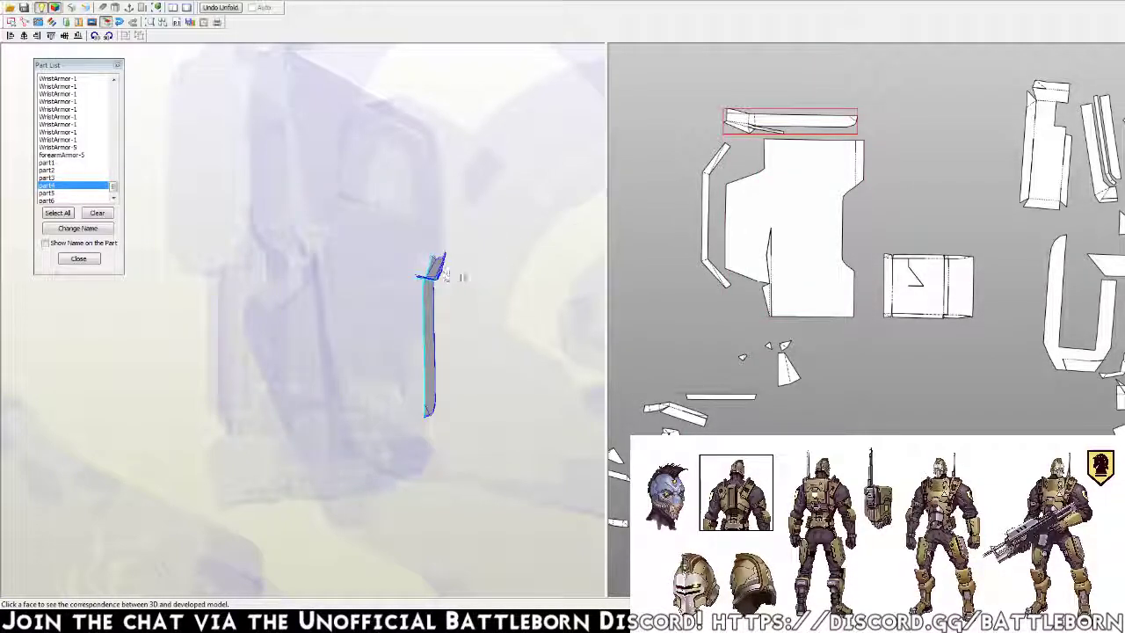
{"action": "left_click", "coordinate": [798, 225]}
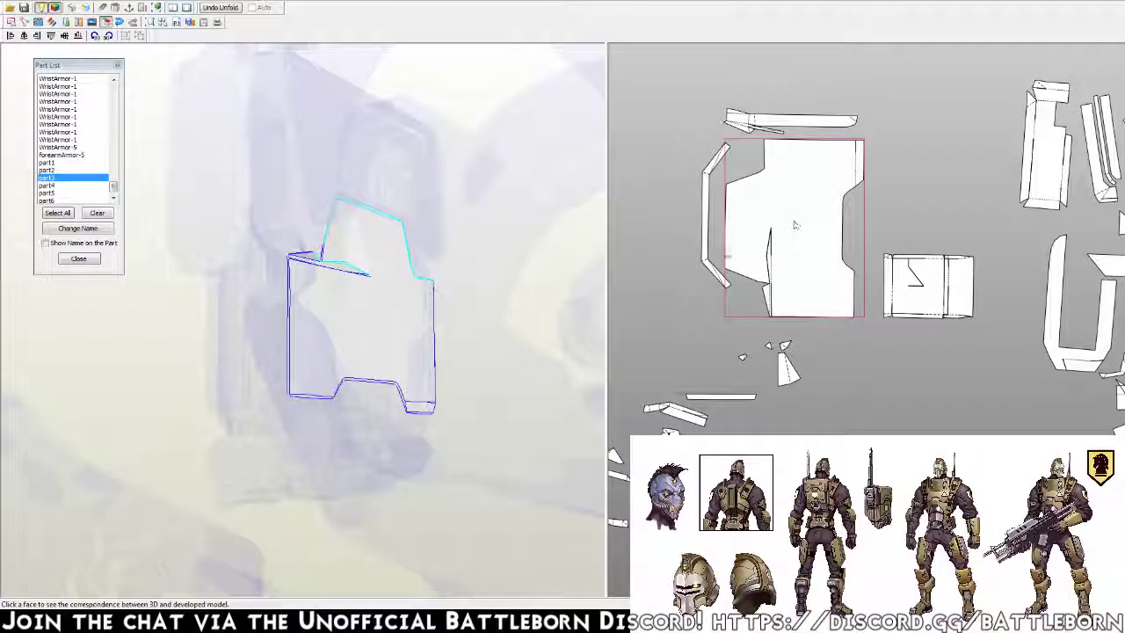
{"action": "mouse_move", "coordinate": [372, 333]}
{"action": "left_mouse_down"}
{"action": "mouse_move", "coordinate": [359, 341]}
{"action": "mouse_move", "coordinate": [351, 329]}
{"action": "mouse_move", "coordinate": [383, 337]}
{"action": "mouse_move", "coordinate": [295, 252]}
{"action": "mouse_move", "coordinate": [387, 277]}
{"action": "mouse_move", "coordinate": [531, 254]}
{"action": "left_mouse_up"}
{"action": "left_click", "coordinate": [304, 231]}
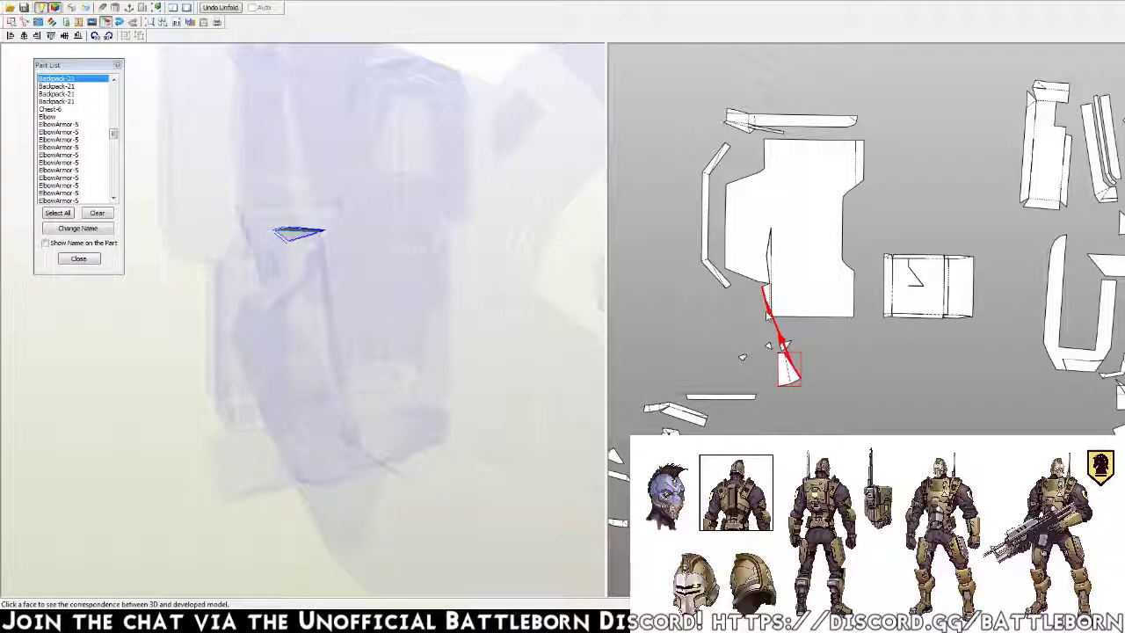
{"action": "left_click", "coordinate": [38, 21]}
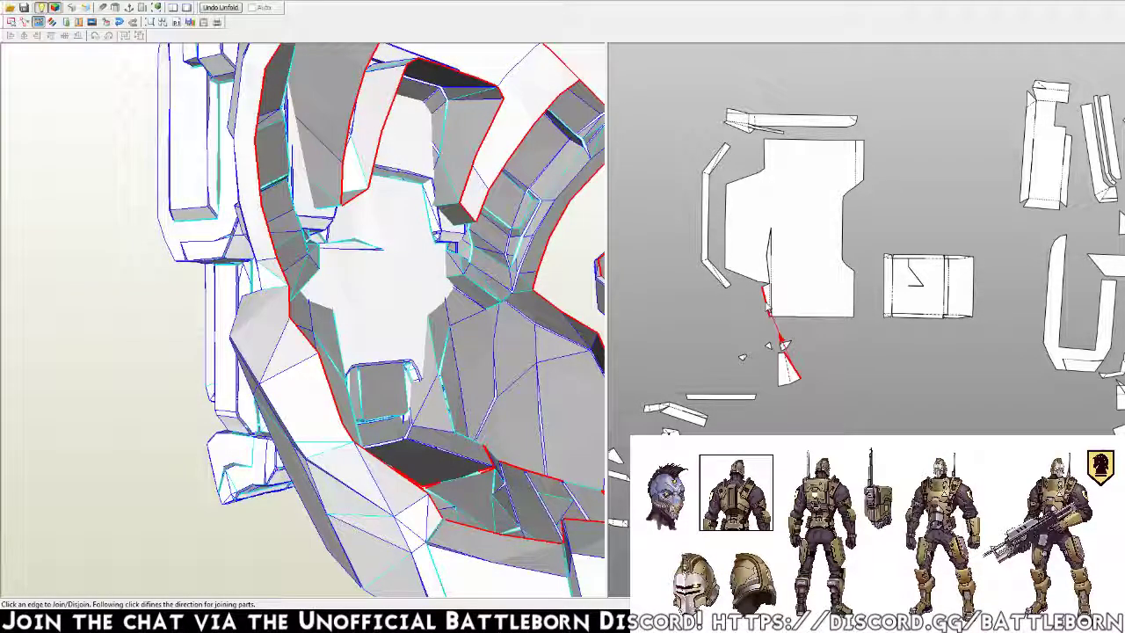
Join the small triangle to the large panel's lower-left edge
{"action": "left_click", "coordinate": [782, 345]}
{"action": "left_click", "coordinate": [762, 303]}
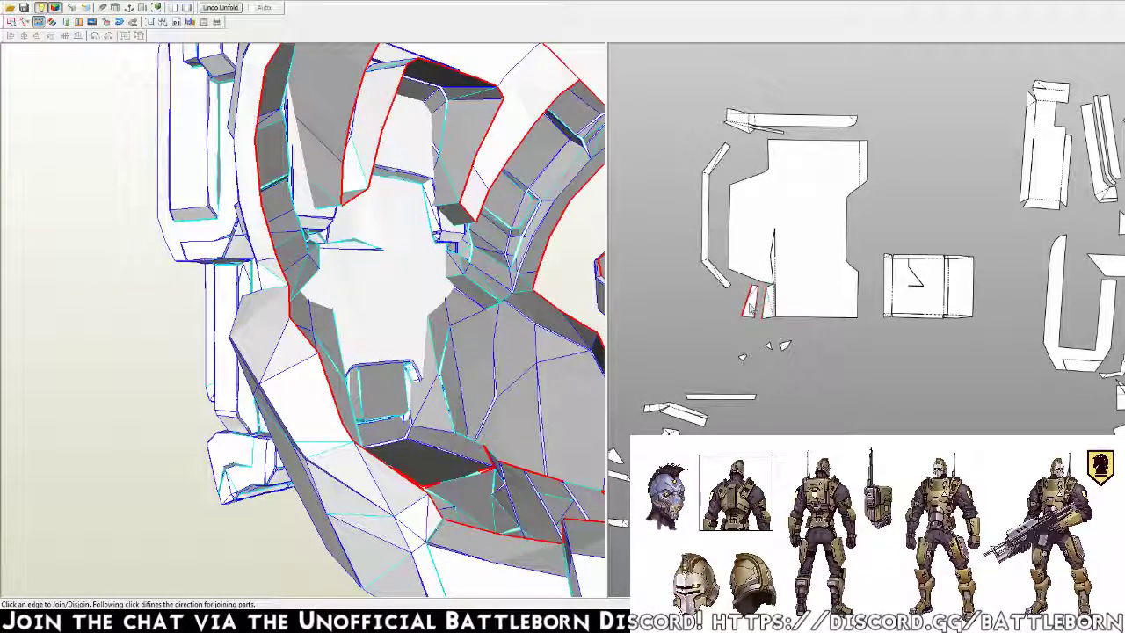
{"action": "left_click", "coordinate": [752, 312]}
{"action": "key", "text": "Escape"}
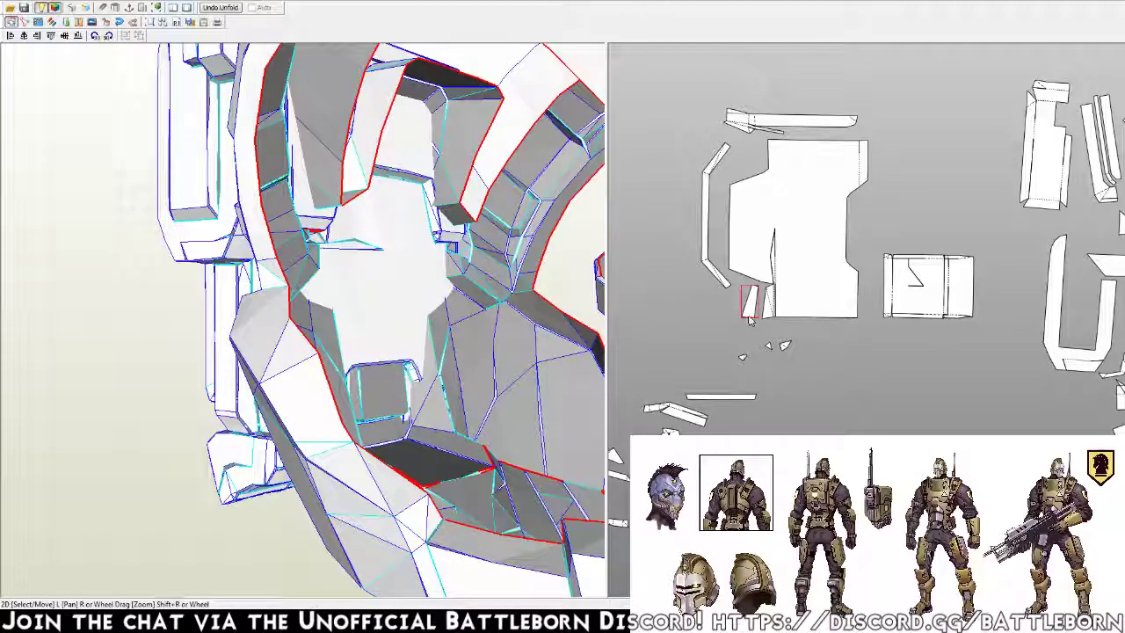
Reattach the top flap onto the square piece, extending it lower
{"action": "left_click_drag", "start_coordinate": [408, 292], "coordinate": [437, 276]}
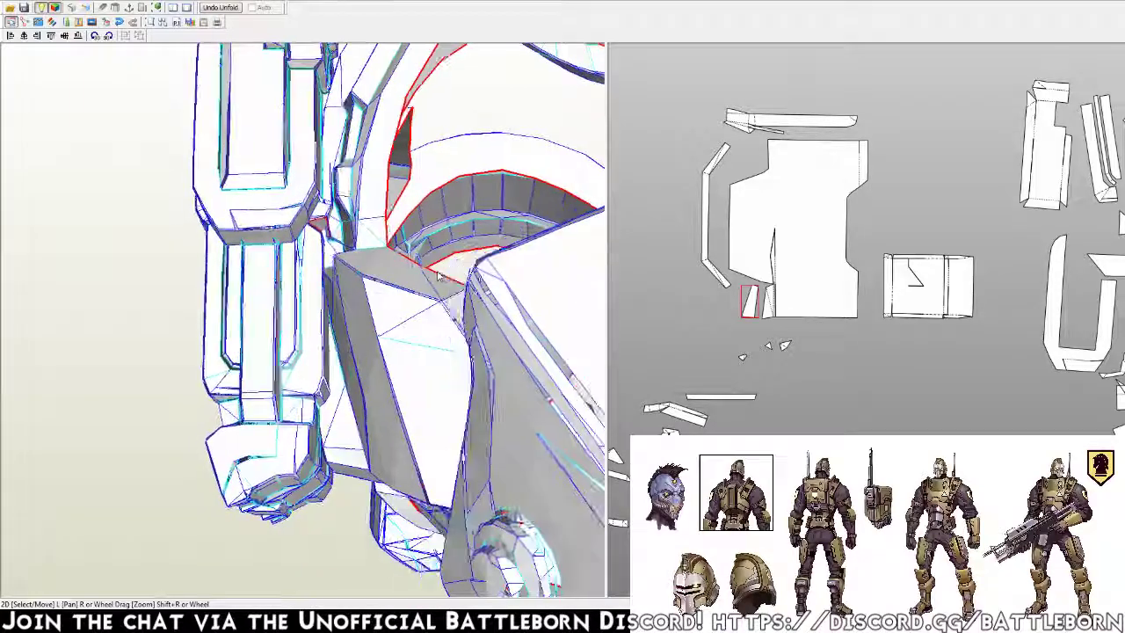
{"action": "left_click_drag", "start_coordinate": [438, 276], "coordinate": [422, 290]}
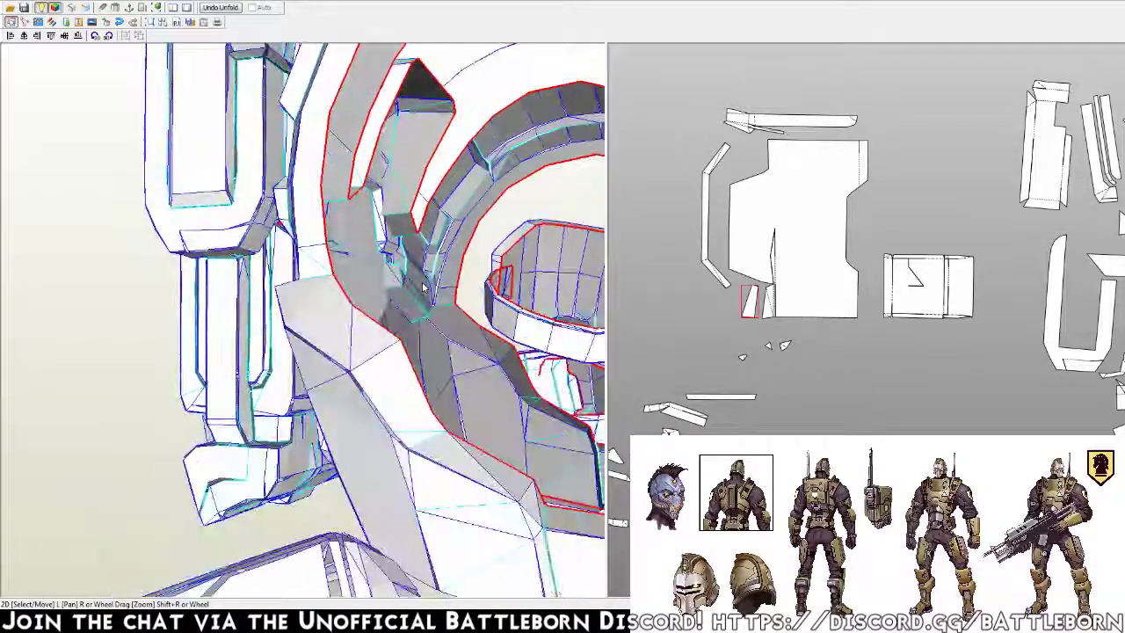
{"action": "left_click", "coordinate": [38, 21]}
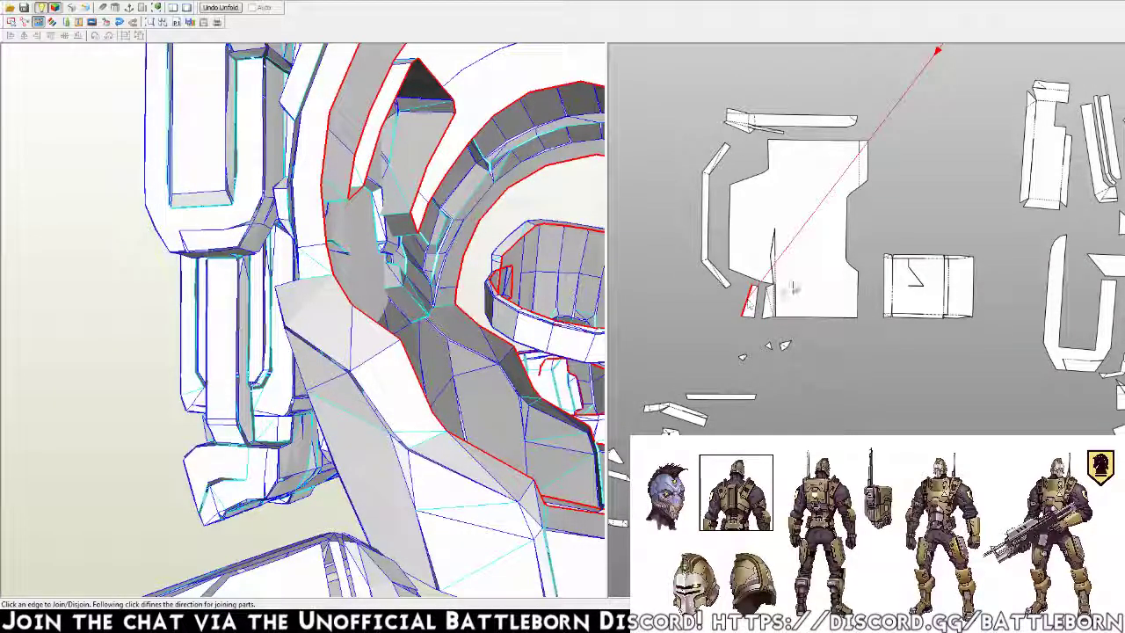
{"action": "scroll", "coordinate": [863, 322], "scroll_direction": "down", "scroll_amount": 2}
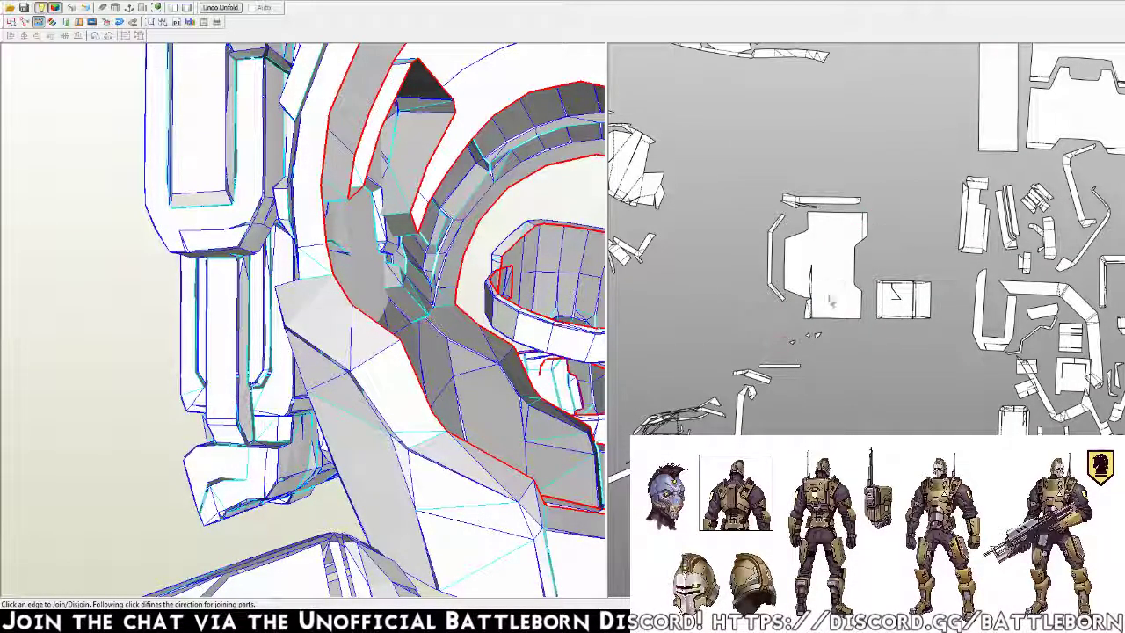
{"action": "scroll", "coordinate": [826, 299], "scroll_direction": "up", "scroll_amount": 2}
{"action": "scroll", "coordinate": [826, 298], "scroll_direction": "up", "scroll_amount": 1}
{"action": "scroll", "coordinate": [828, 305], "scroll_direction": "up", "scroll_amount": 1}
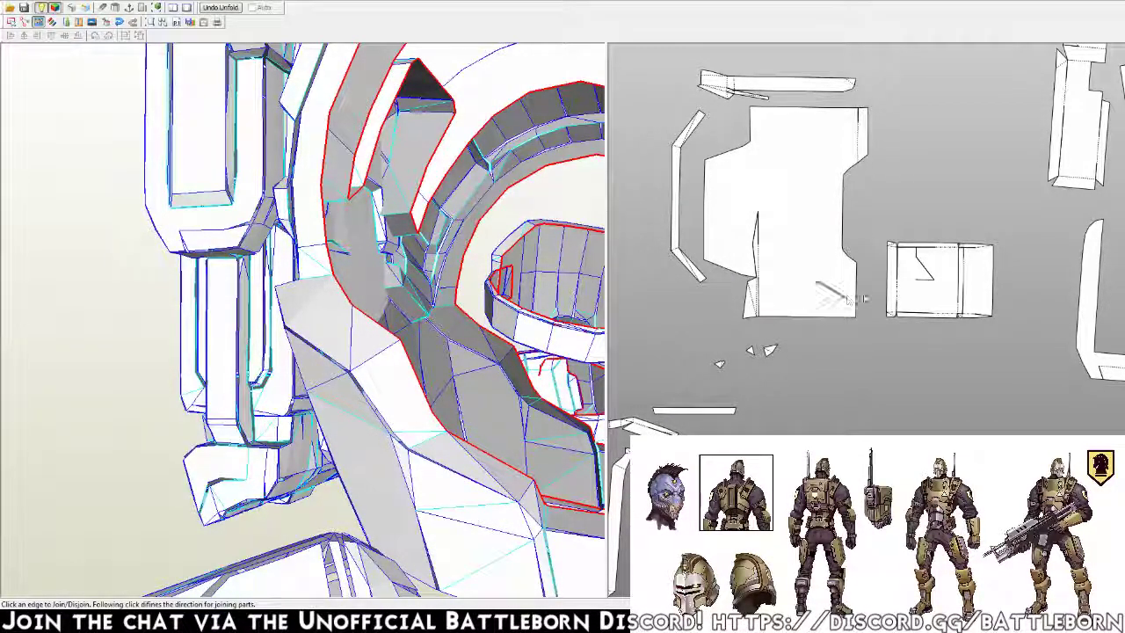
{"action": "left_click", "coordinate": [916, 268]}
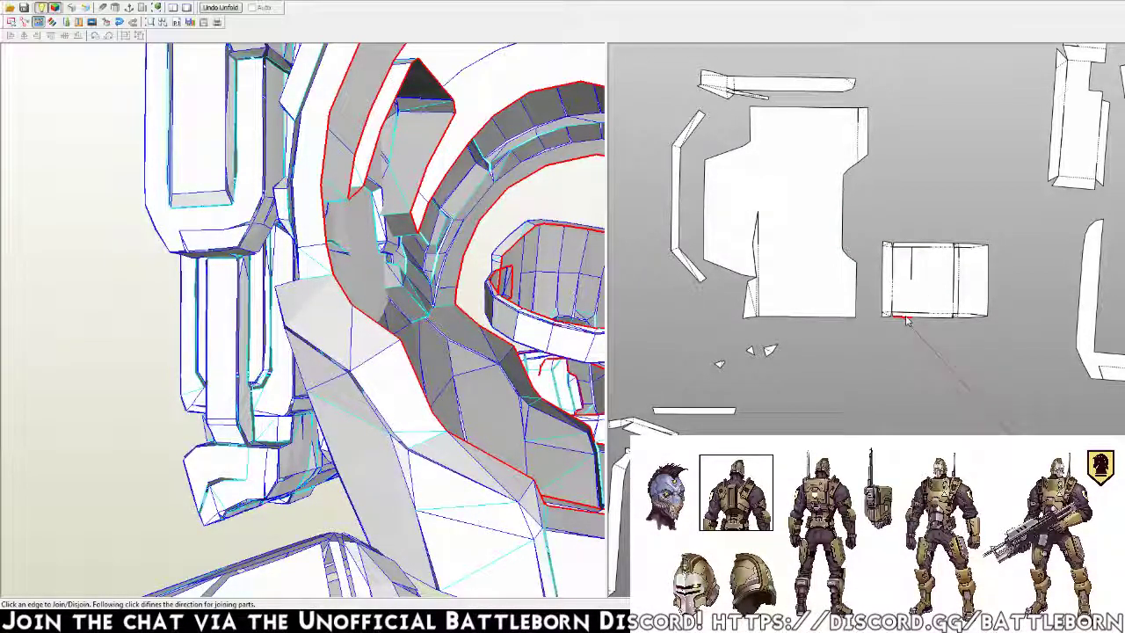
{"action": "left_click", "coordinate": [906, 278]}
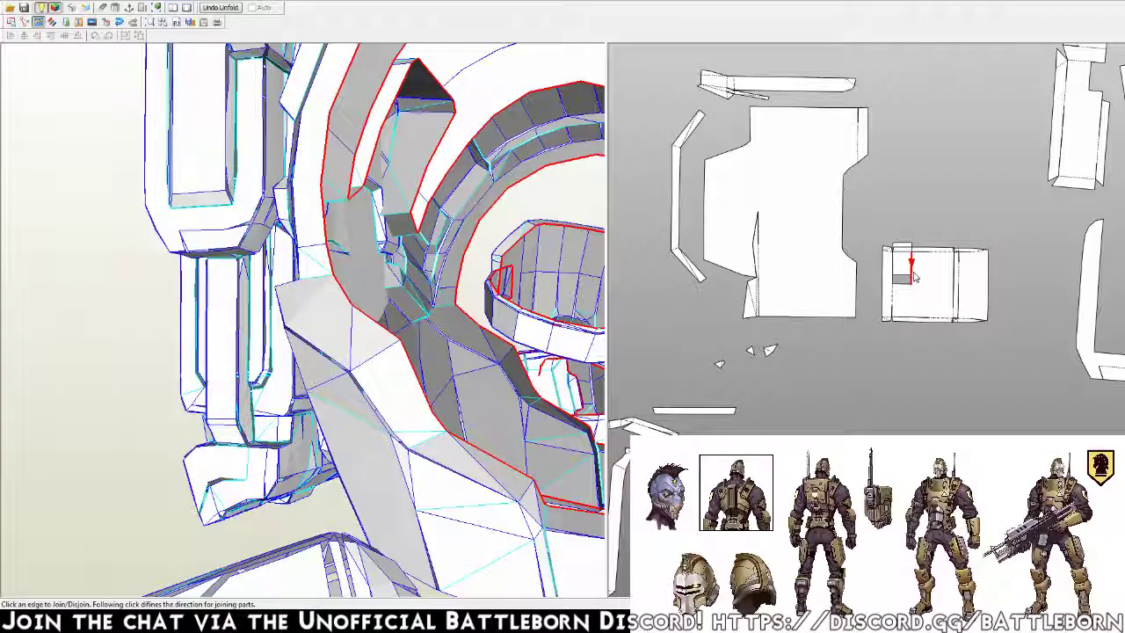
{"action": "left_click", "coordinate": [914, 276]}
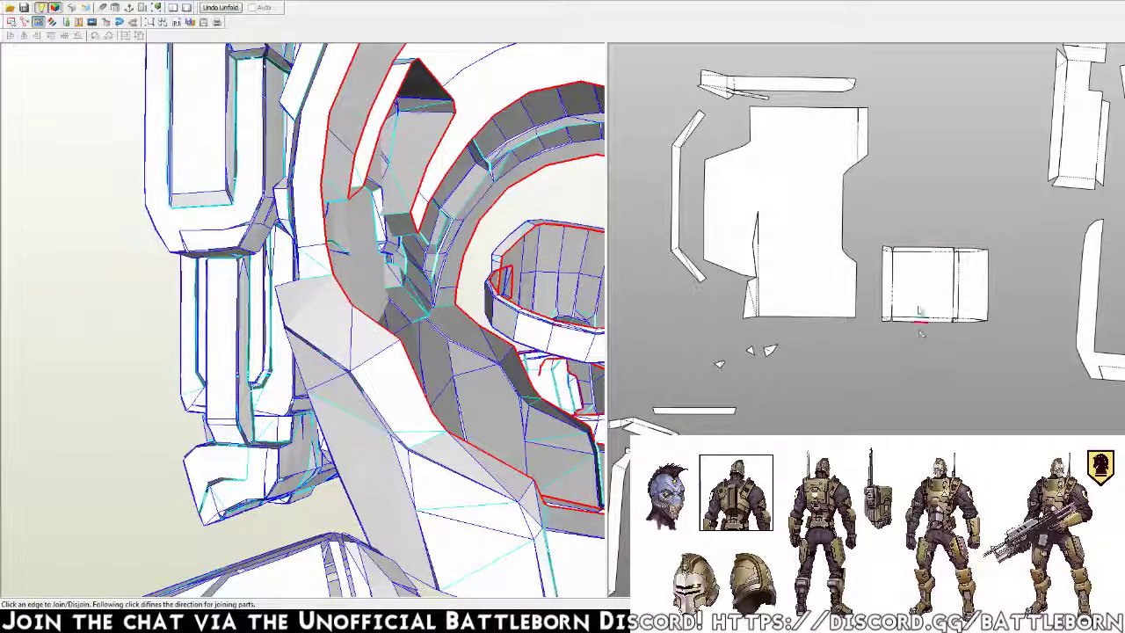
{"action": "left_click", "coordinate": [947, 255]}
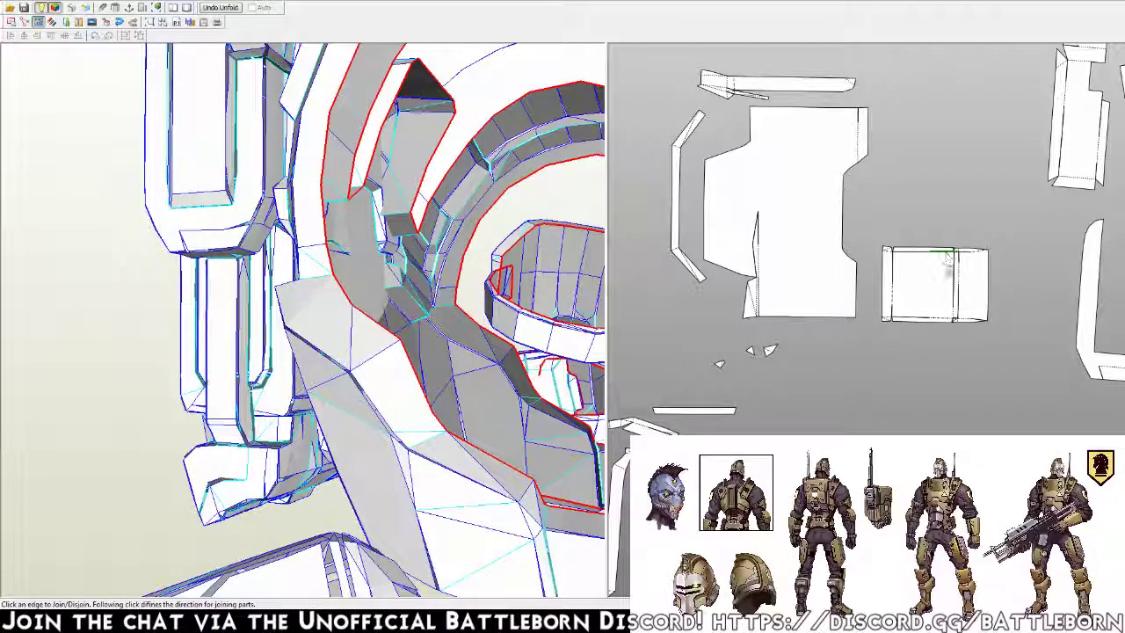
Detach the square piece's bottom and left strips and rejoin them angled beside the left strip
{"action": "left_click", "coordinate": [948, 325]}
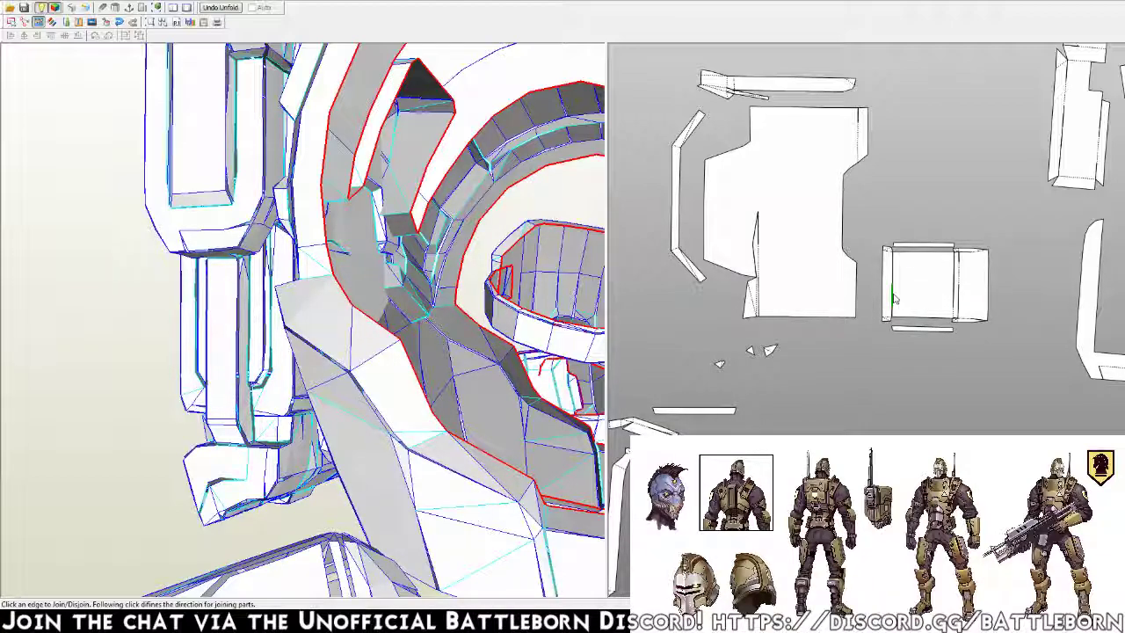
{"action": "left_click", "coordinate": [894, 299]}
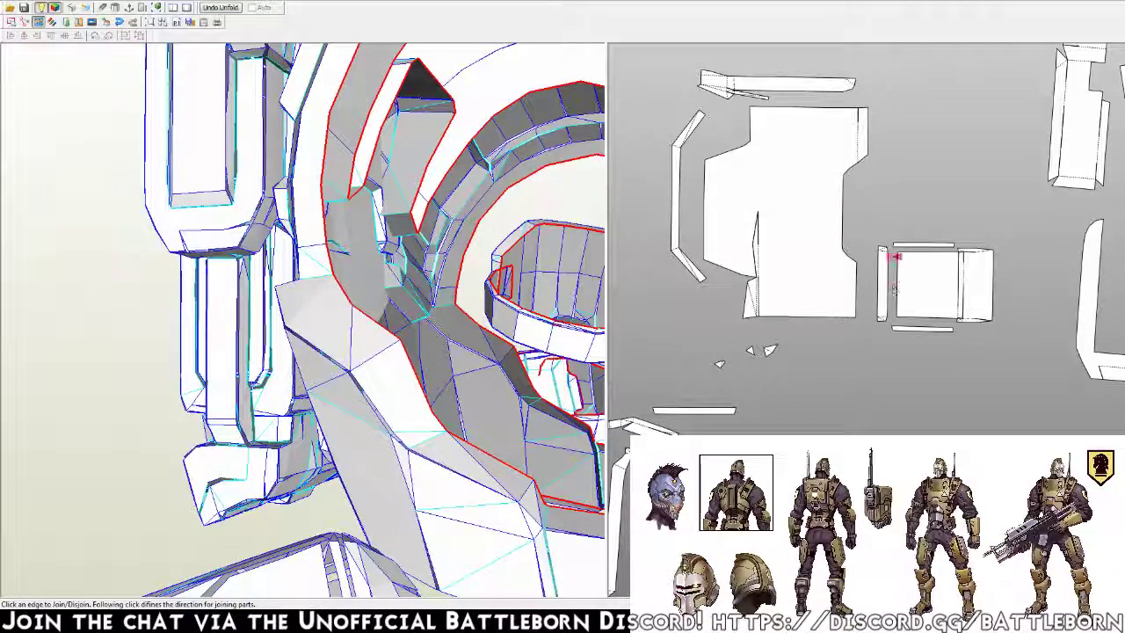
{"action": "left_click", "coordinate": [892, 248]}
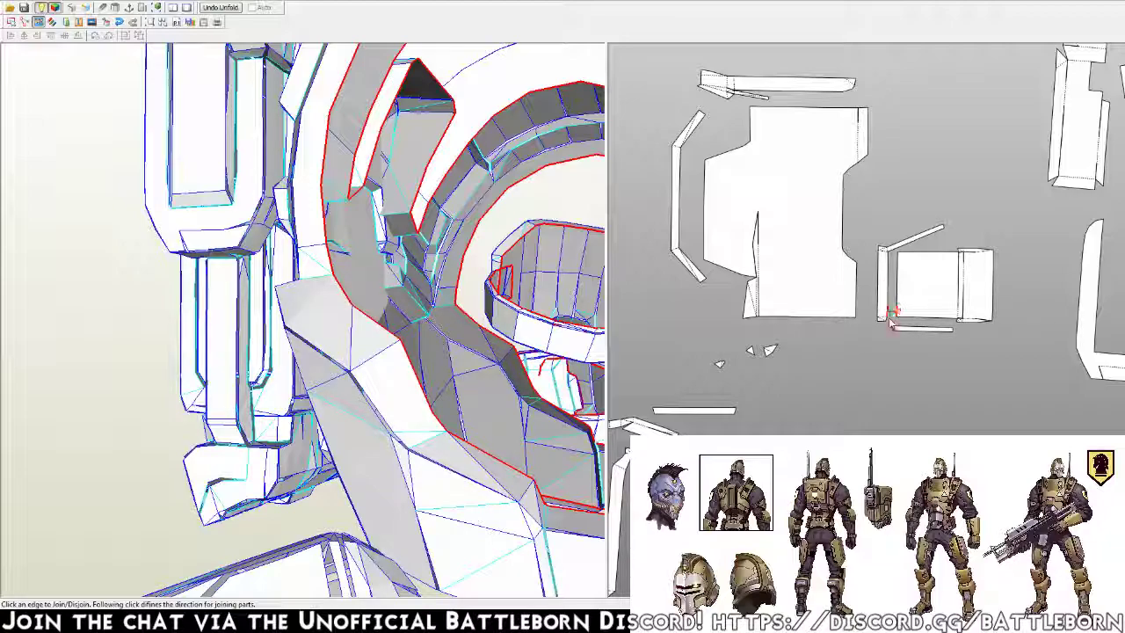
{"action": "left_click", "coordinate": [891, 324]}
Detach the right-edge strips and use them to extend the upper and lower arms
{"action": "left_click", "coordinate": [965, 320]}
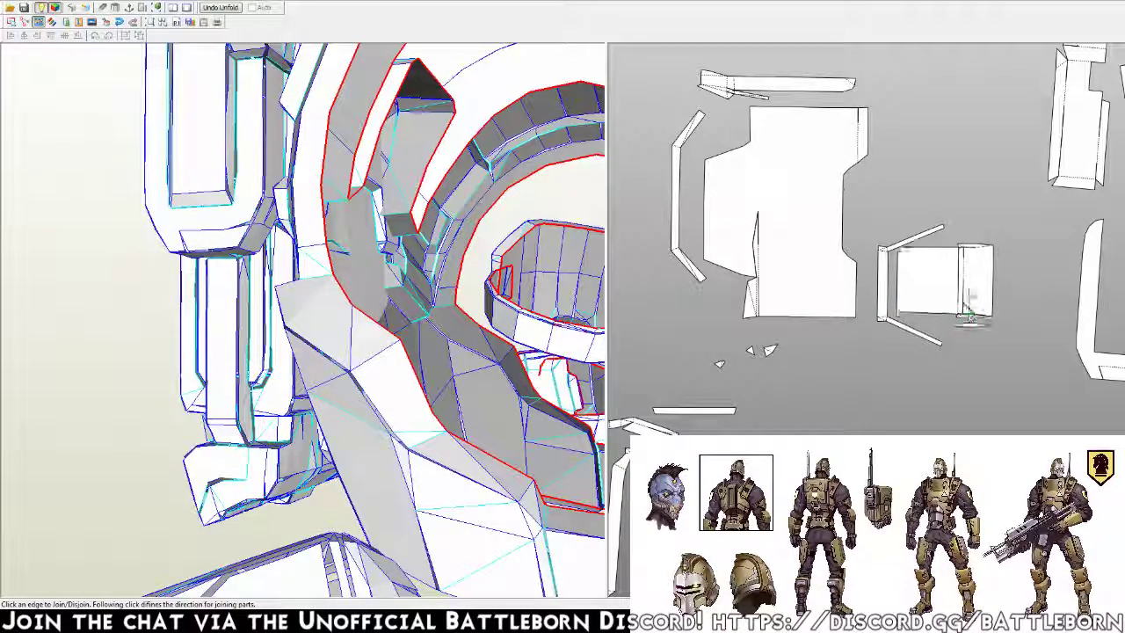
{"action": "left_click", "coordinate": [985, 252]}
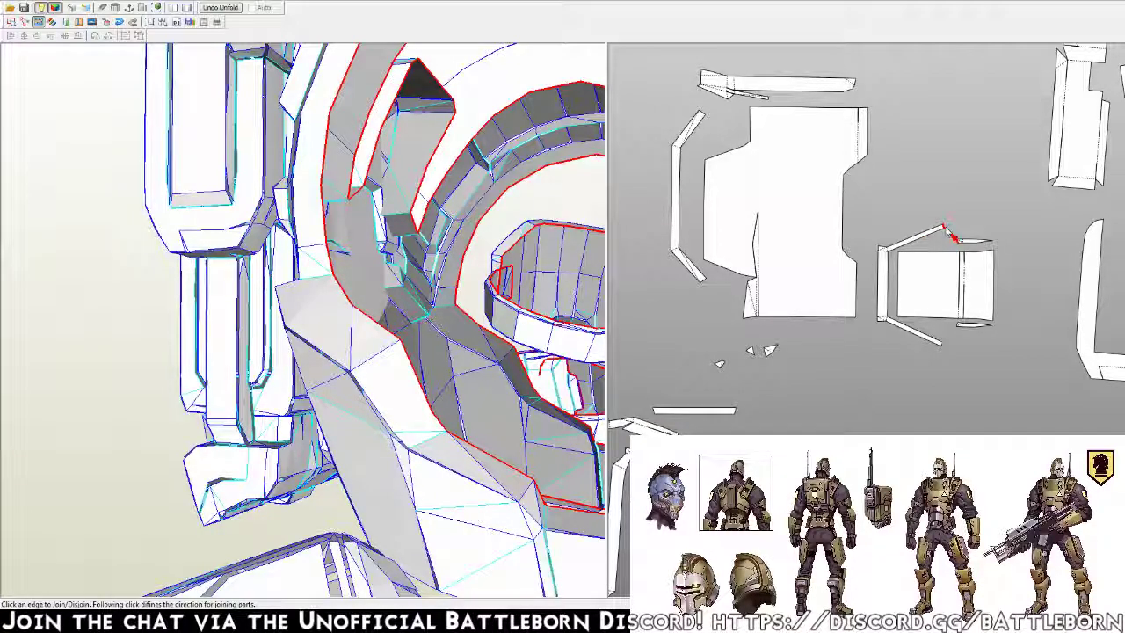
{"action": "left_click", "coordinate": [950, 232]}
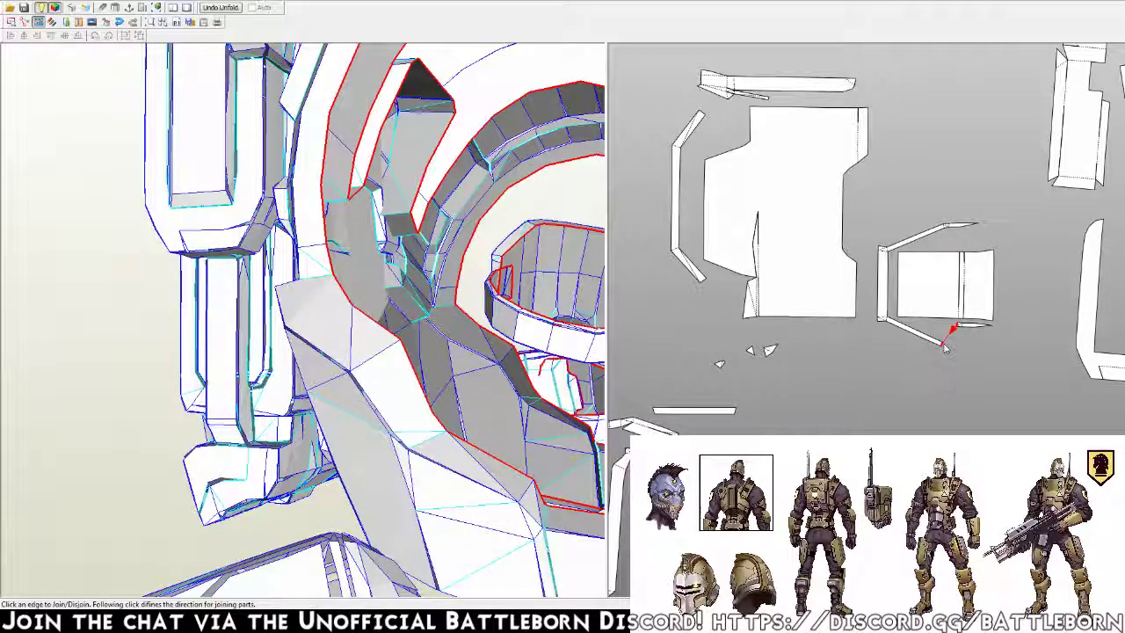
{"action": "left_click", "coordinate": [944, 346]}
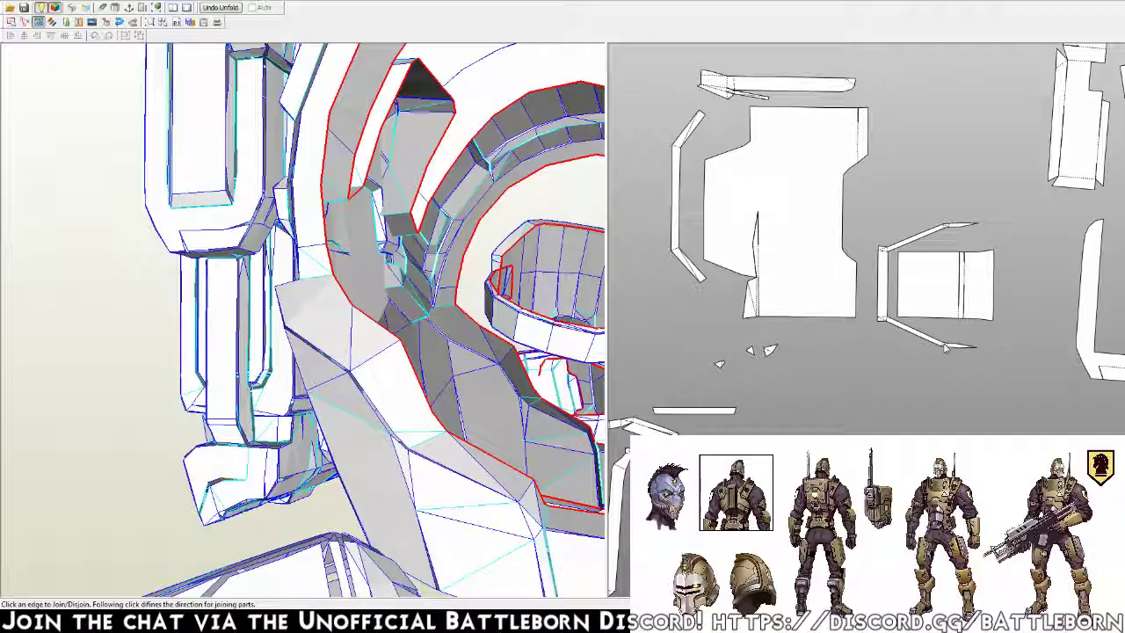
{"action": "left_click", "coordinate": [937, 293]}
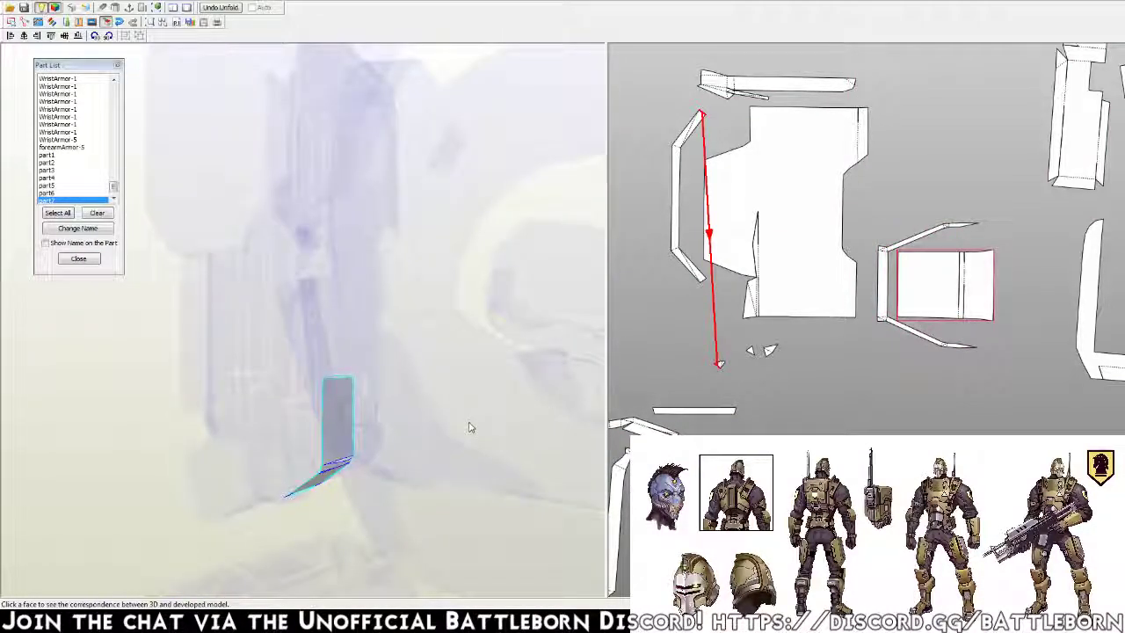
Detach the lower arm strip from the square piece part6
{"action": "right_click_drag", "start_coordinate": [469, 427], "coordinate": [452, 417]}
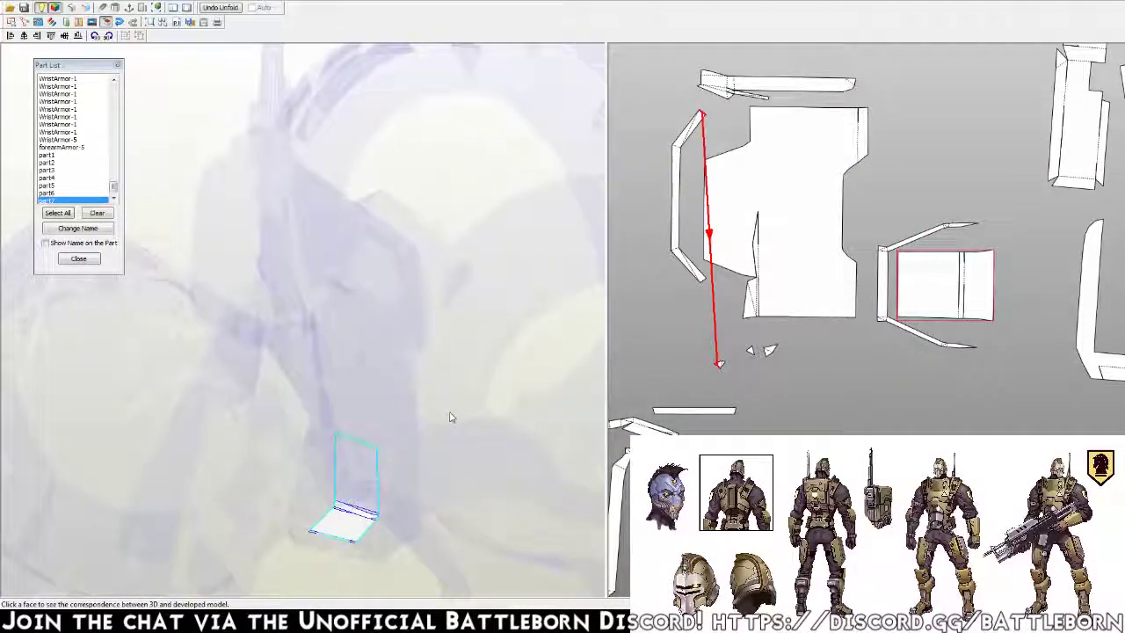
{"action": "left_click", "coordinate": [884, 289]}
{"action": "mouse_move", "coordinate": [409, 495]}
{"action": "right_mouse_down"}
{"action": "mouse_move", "coordinate": [383, 509]}
{"action": "mouse_move", "coordinate": [397, 507]}
{"action": "right_mouse_up"}
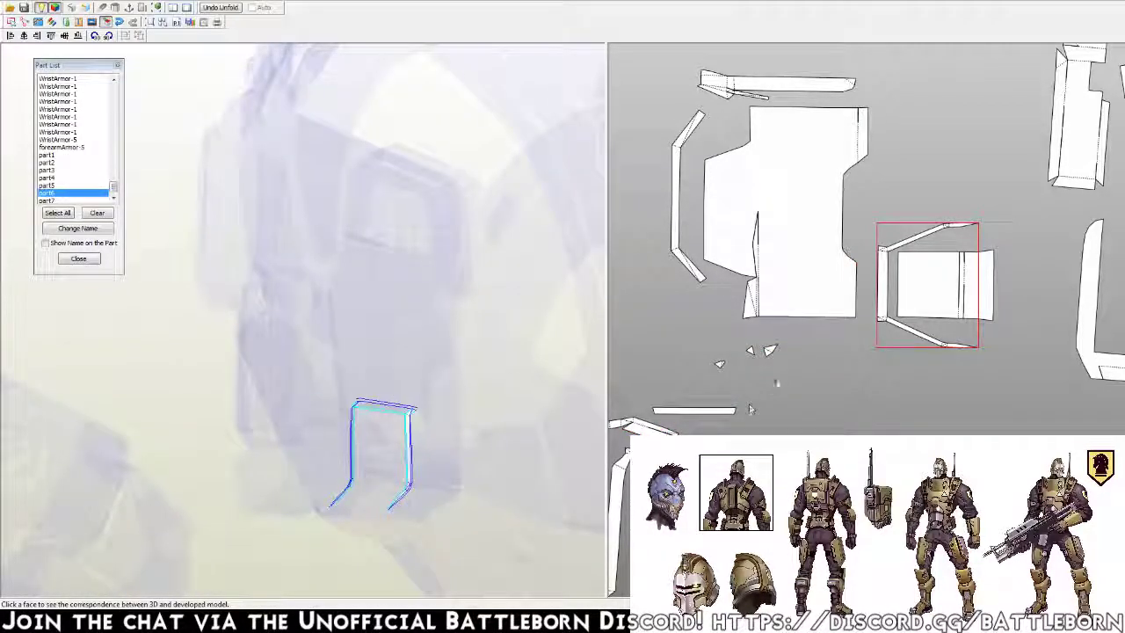
{"action": "left_click", "coordinate": [890, 293]}
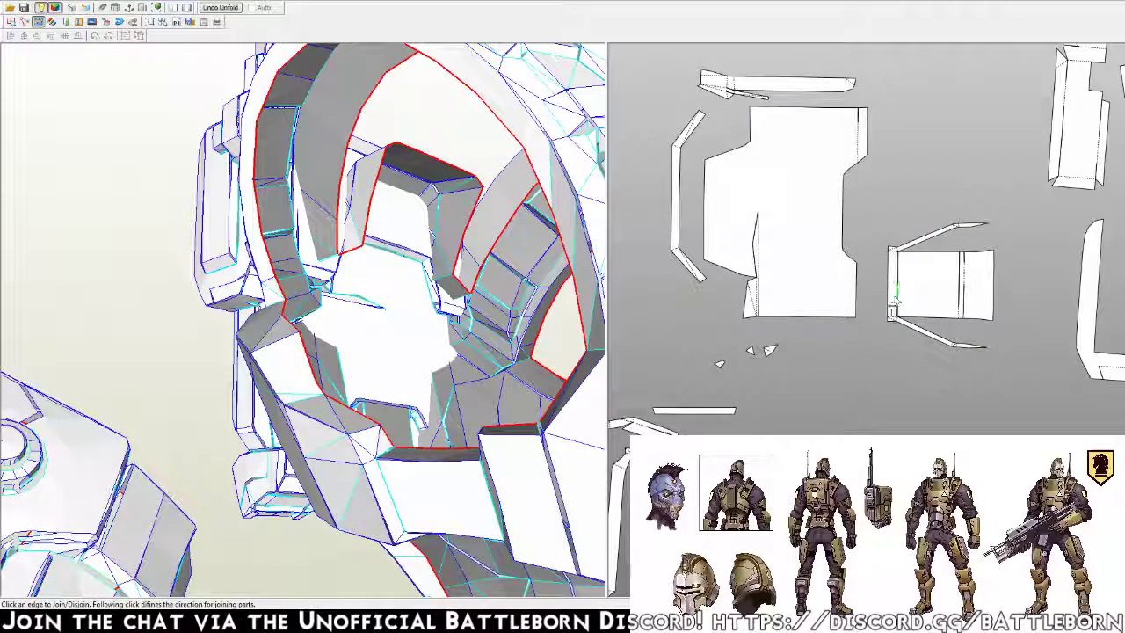
{"action": "left_click", "coordinate": [890, 319]}
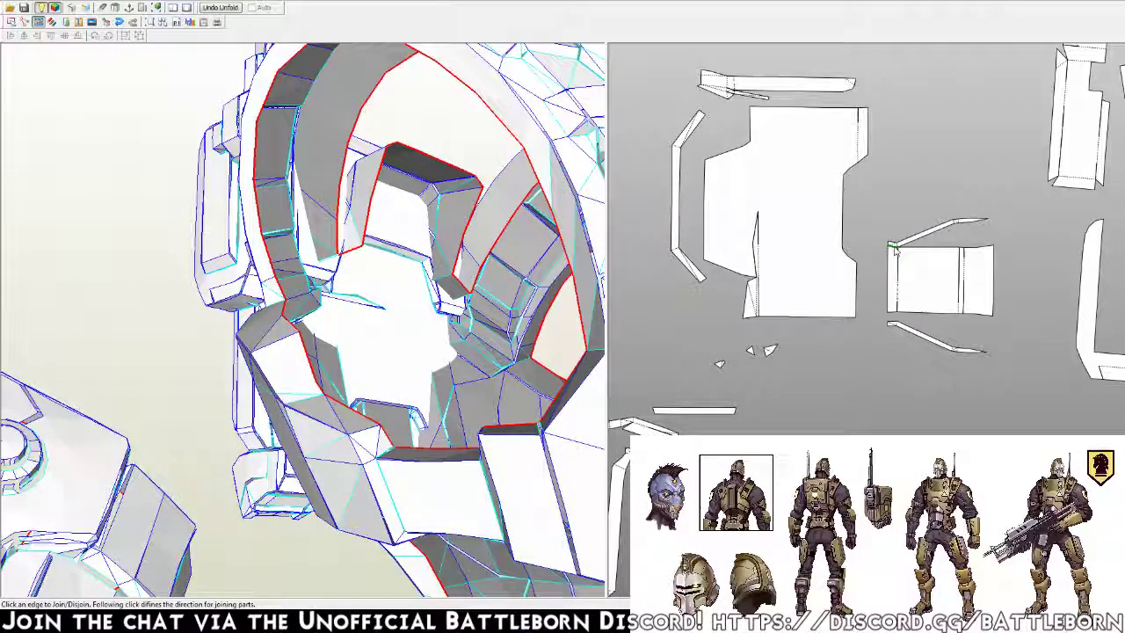
{"action": "scroll", "coordinate": [904, 325], "scroll_direction": "down", "scroll_amount": 3}
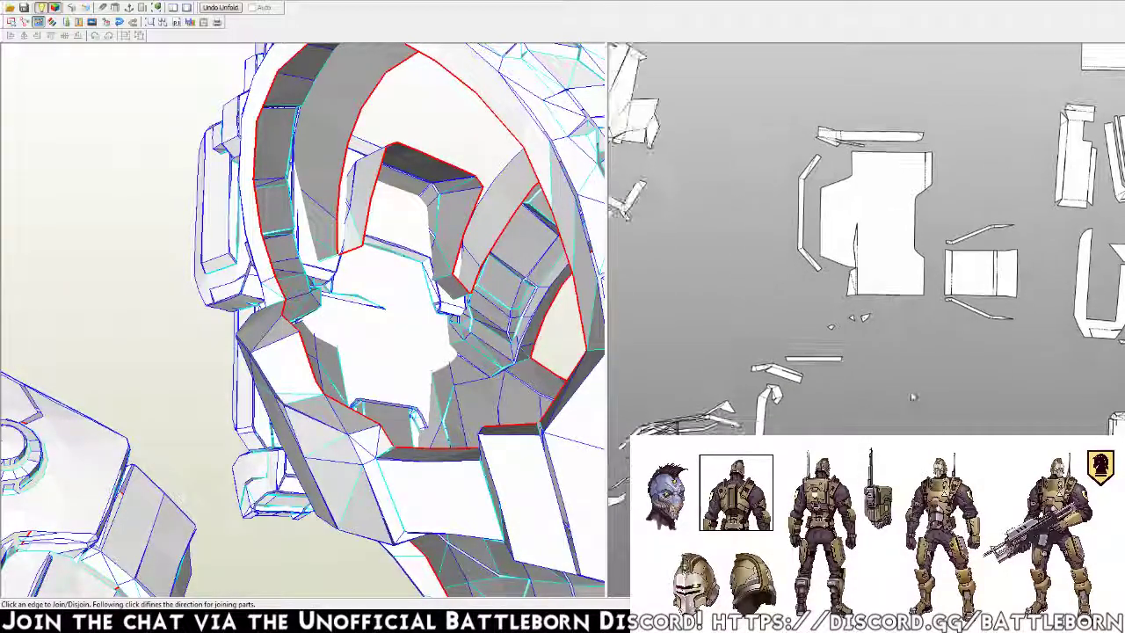
Drag the loose thin strips away from the square piece toward the lower left
{"action": "key", "text": "Escape"}
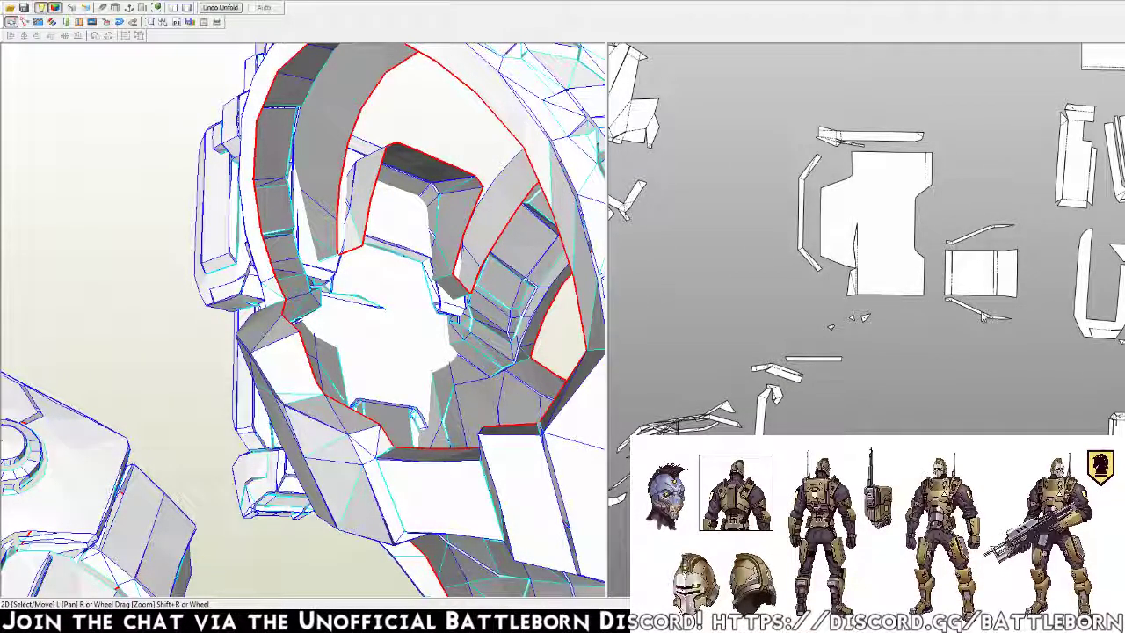
{"action": "left_click_drag", "start_coordinate": [909, 366], "coordinate": [694, 432]}
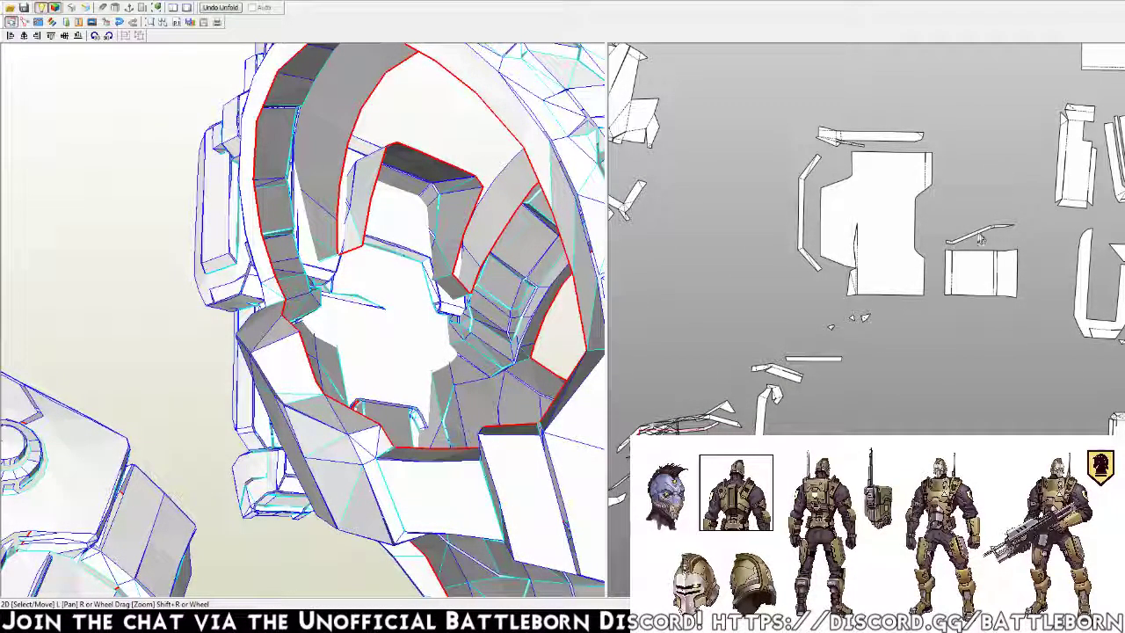
{"action": "mouse_move", "coordinate": [979, 236]}
{"action": "left_mouse_down"}
{"action": "mouse_move", "coordinate": [760, 344]}
{"action": "mouse_move", "coordinate": [678, 410]}
{"action": "left_mouse_up"}
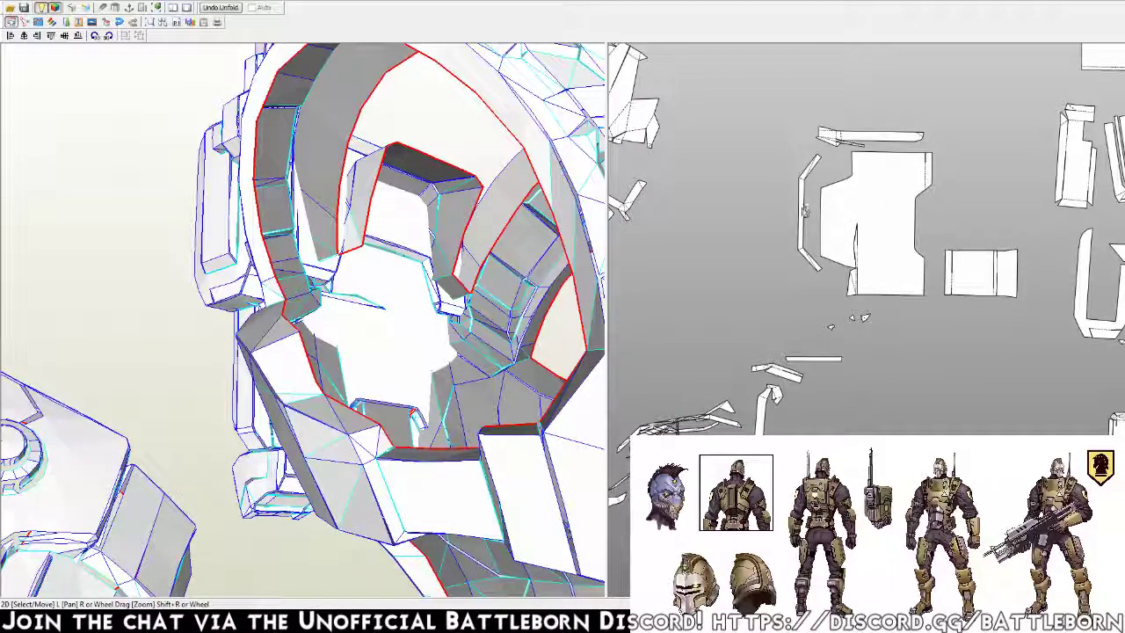
{"action": "mouse_move", "coordinate": [803, 211]}
{"action": "left_mouse_down"}
{"action": "mouse_move", "coordinate": [753, 246]}
{"action": "mouse_move", "coordinate": [671, 371]}
{"action": "mouse_move", "coordinate": [659, 438]}
{"action": "left_mouse_up"}
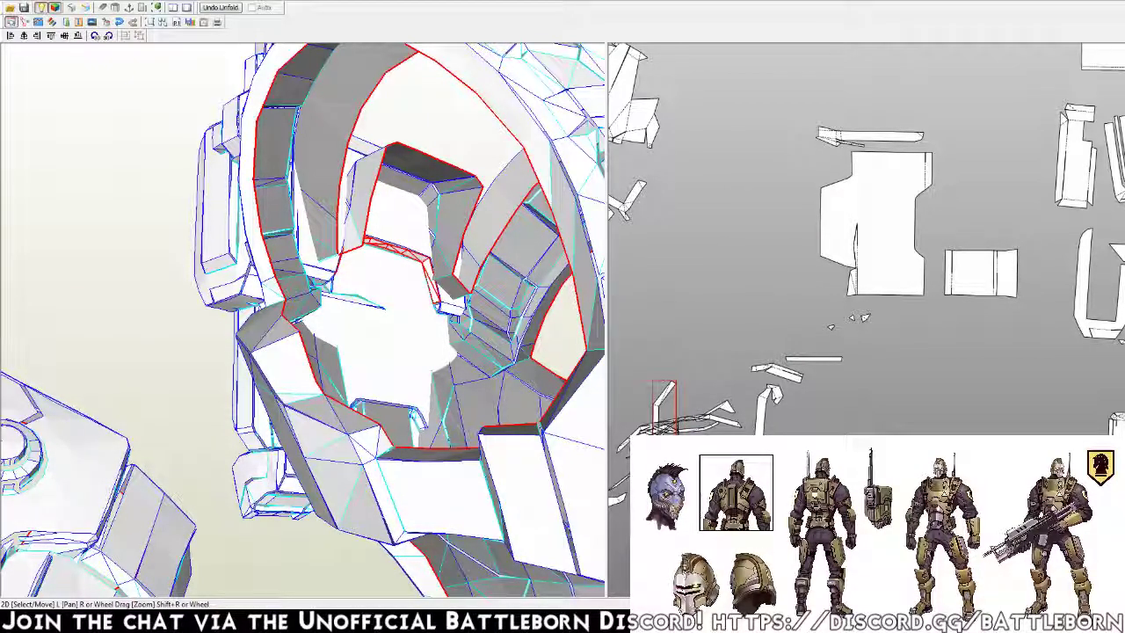
{"action": "right_click_drag", "start_coordinate": [906, 355], "coordinate": [810, 335]}
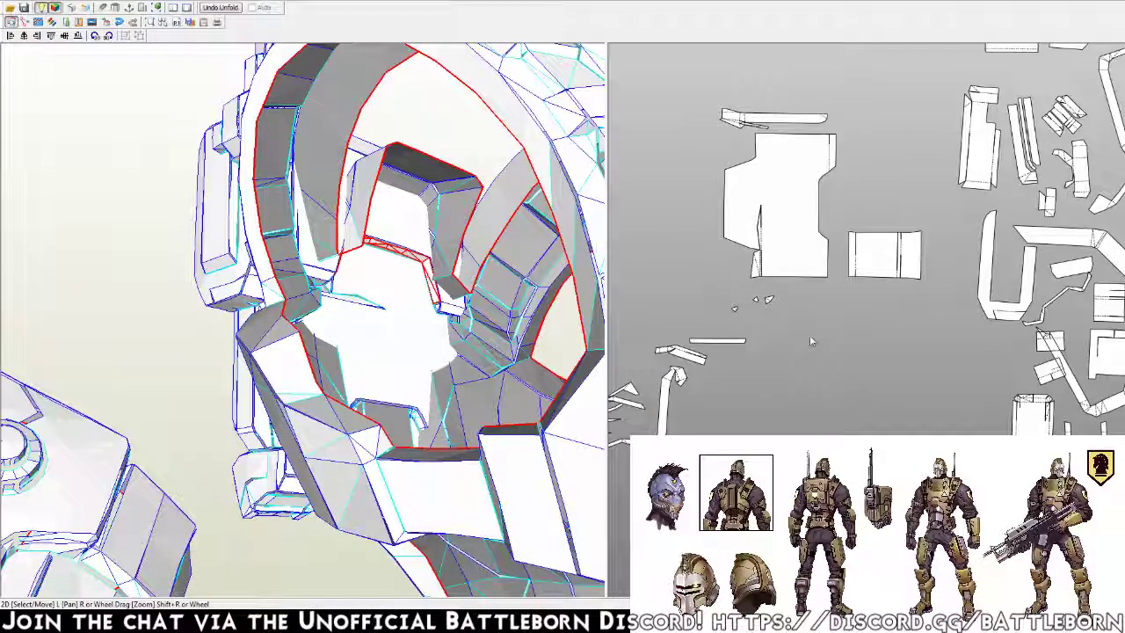
Drag two small parts into the upper-right cluster, shift the diagonal strip right, and match it in 3D
{"action": "scroll", "coordinate": [809, 335], "scroll_direction": "down", "scroll_amount": 2}
{"action": "scroll", "coordinate": [809, 334], "scroll_direction": "down", "scroll_amount": 1}
{"action": "left_click_drag", "start_coordinate": [831, 277], "coordinate": [900, 165]}
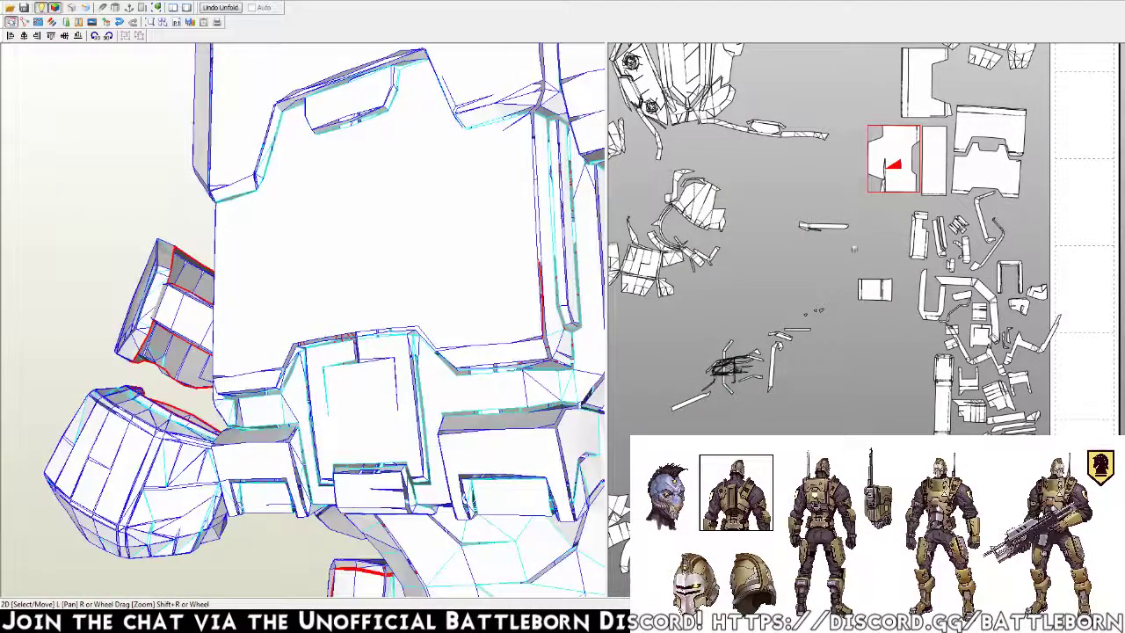
{"action": "mouse_move", "coordinate": [874, 290]}
{"action": "left_mouse_down"}
{"action": "mouse_move", "coordinate": [889, 211]}
{"action": "mouse_move", "coordinate": [826, 300]}
{"action": "mouse_move", "coordinate": [828, 370]}
{"action": "left_mouse_up"}
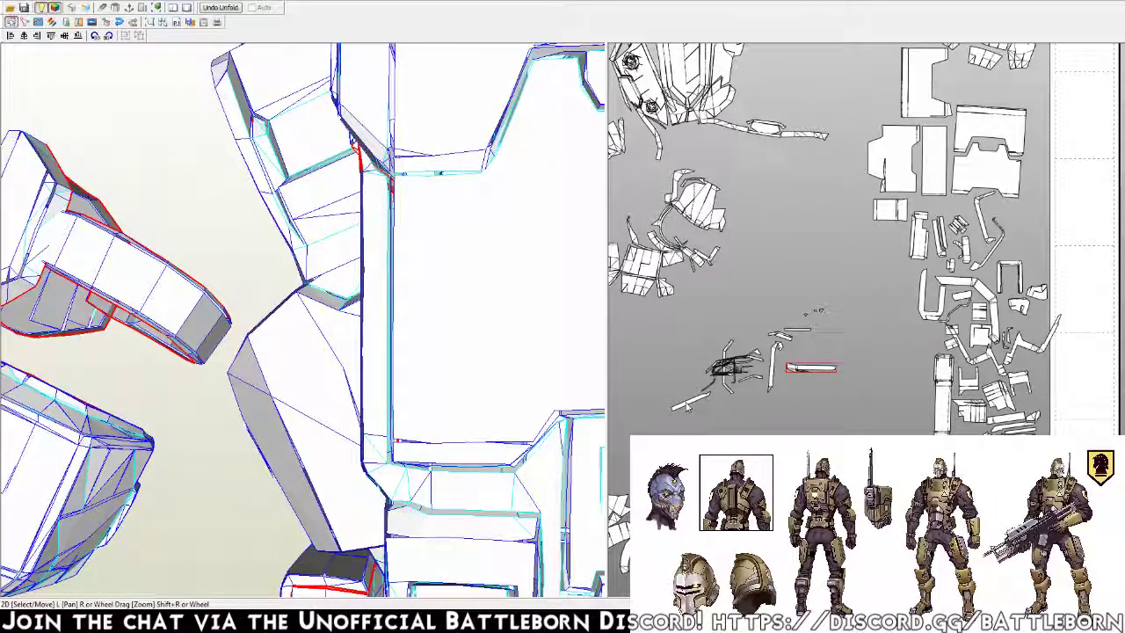
{"action": "left_click_drag", "start_coordinate": [688, 407], "coordinate": [810, 393]}
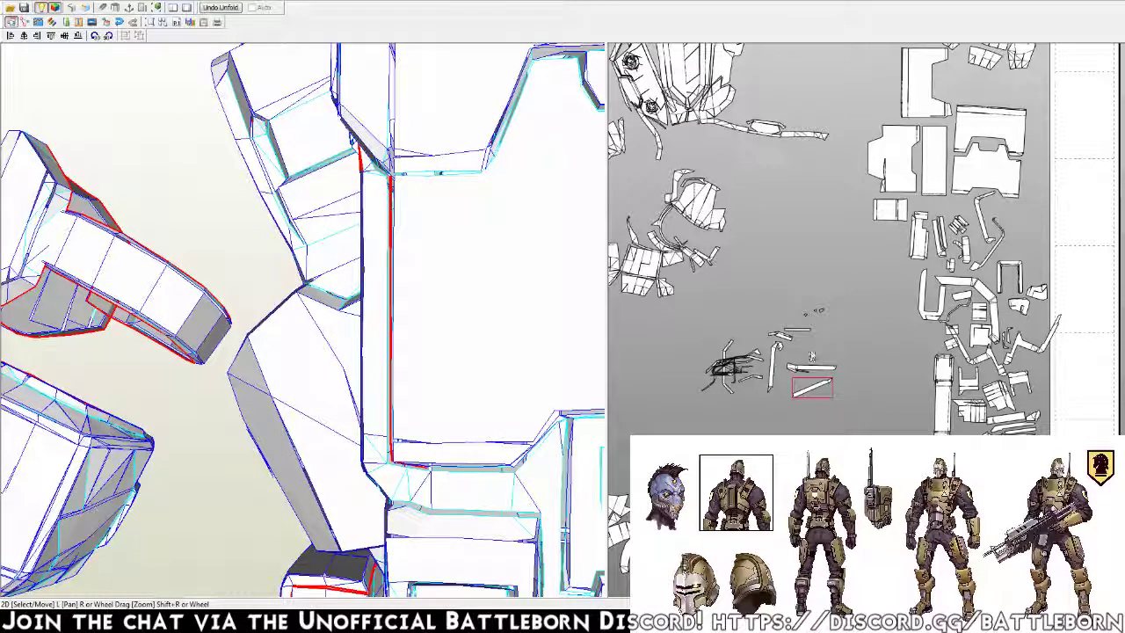
{"action": "key", "text": "ctrl+l"}
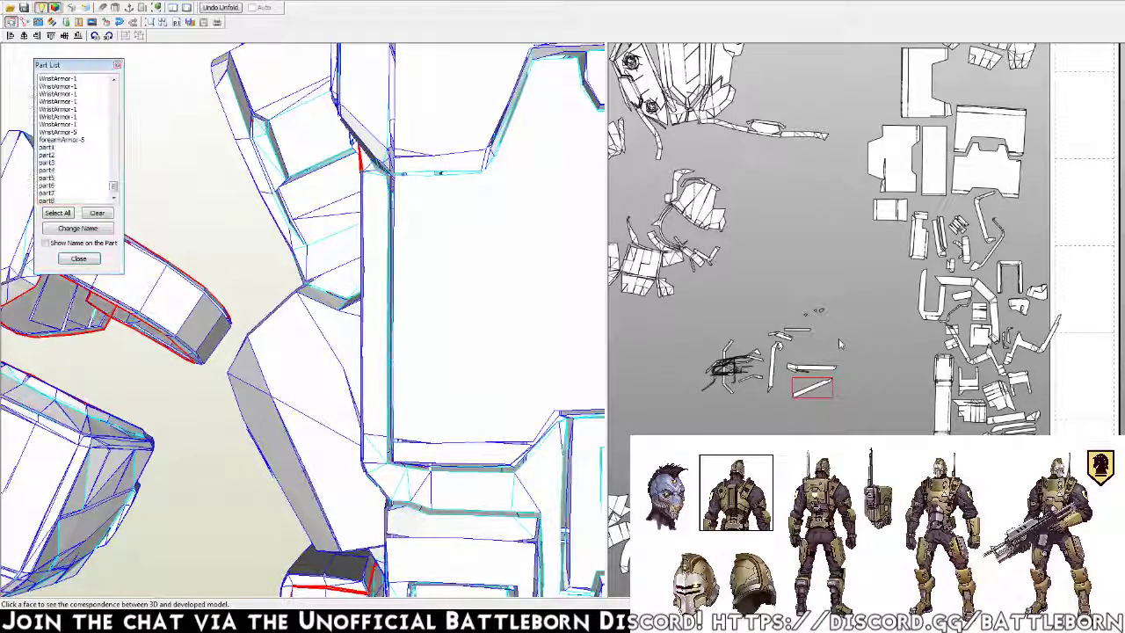
{"action": "left_click", "coordinate": [812, 388]}
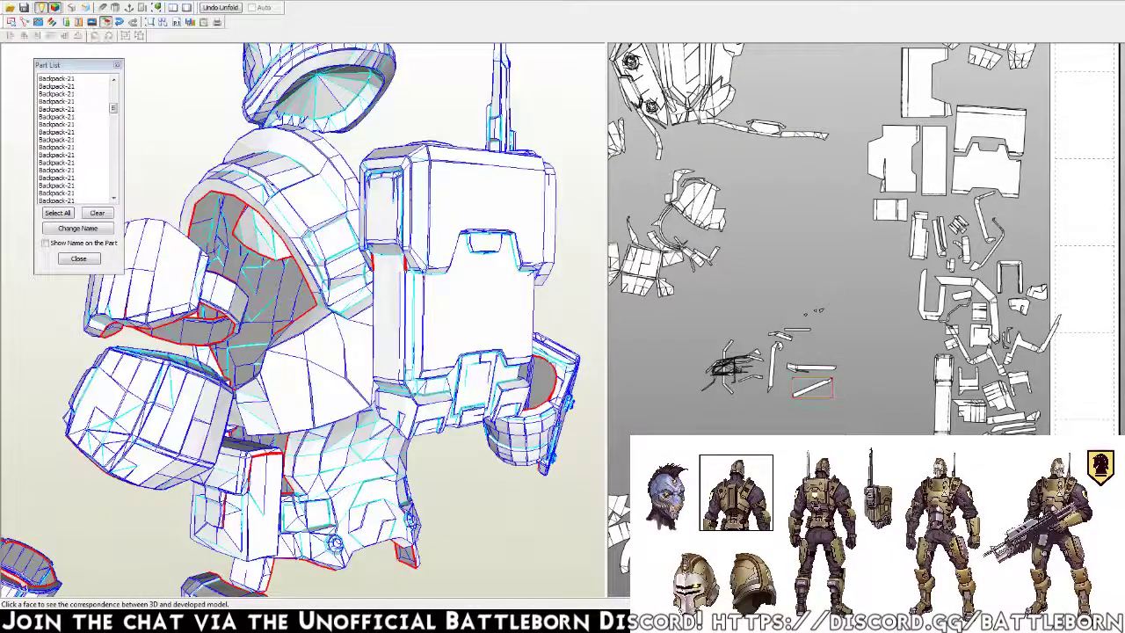
Move the small strip up beside the large part, then locate the long strip on the model
{"action": "left_click", "coordinate": [861, 347]}
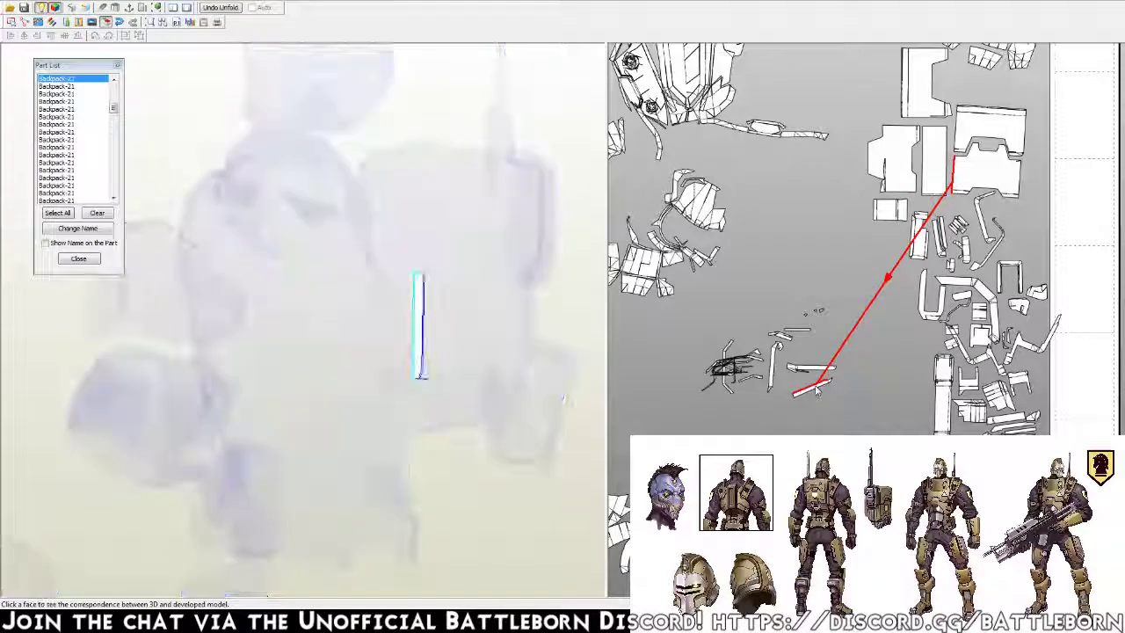
{"action": "left_click_drag", "start_coordinate": [870, 342], "coordinate": [959, 206]}
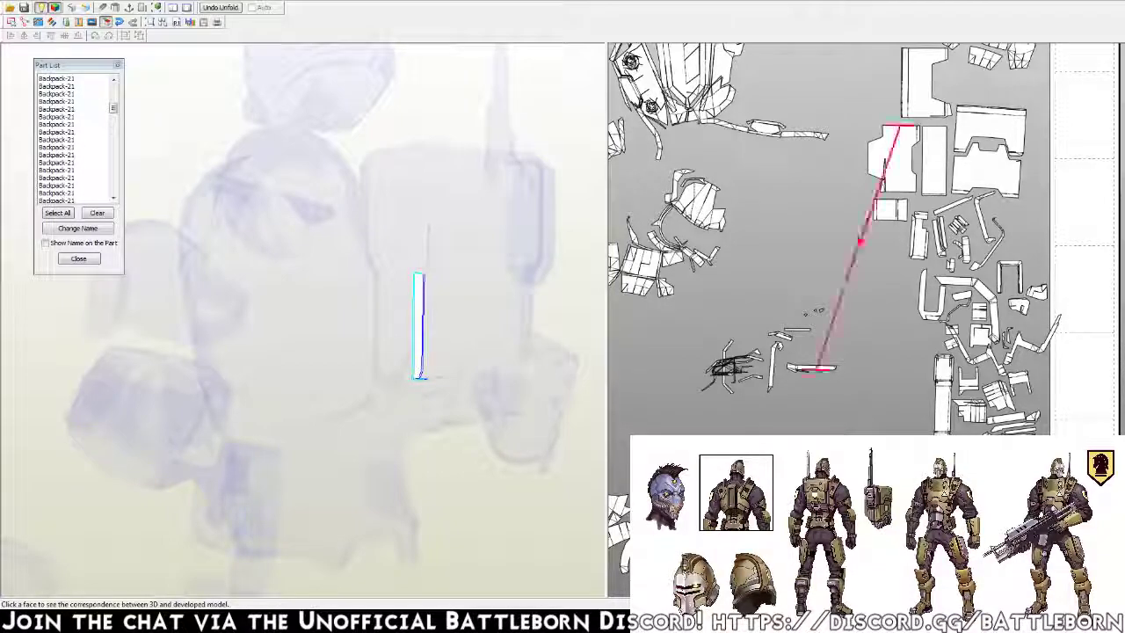
{"action": "left_click", "coordinate": [817, 373]}
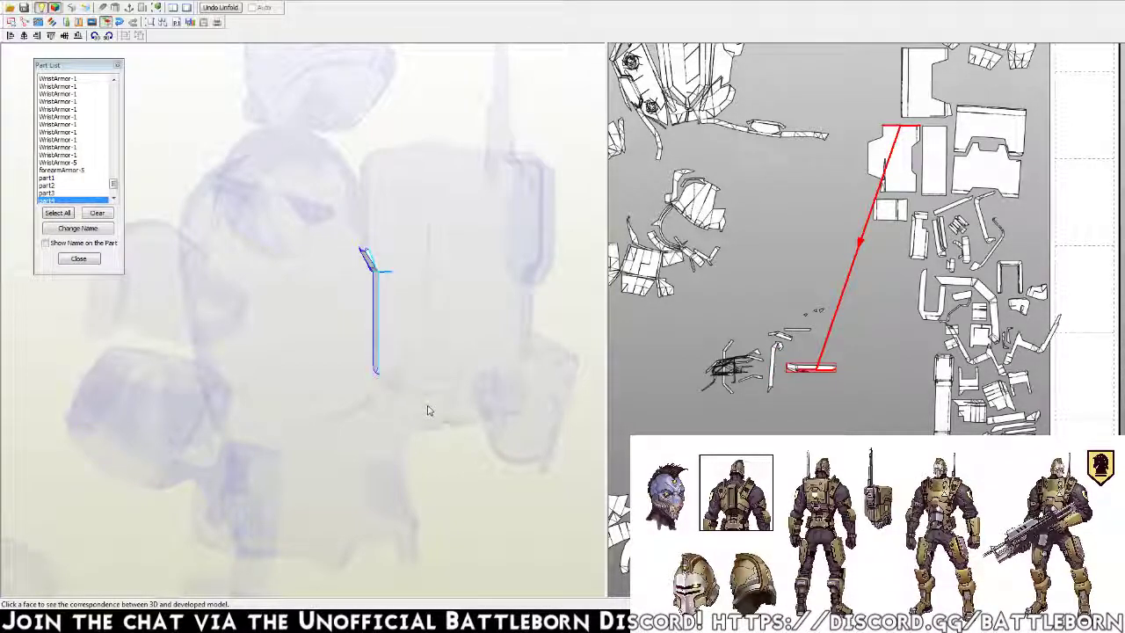
{"action": "mouse_move", "coordinate": [427, 407]}
{"action": "left_mouse_down"}
{"action": "mouse_move", "coordinate": [440, 414]}
{"action": "mouse_move", "coordinate": [508, 390]}
{"action": "mouse_move", "coordinate": [447, 404]}
{"action": "mouse_move", "coordinate": [473, 400]}
{"action": "left_mouse_up"}
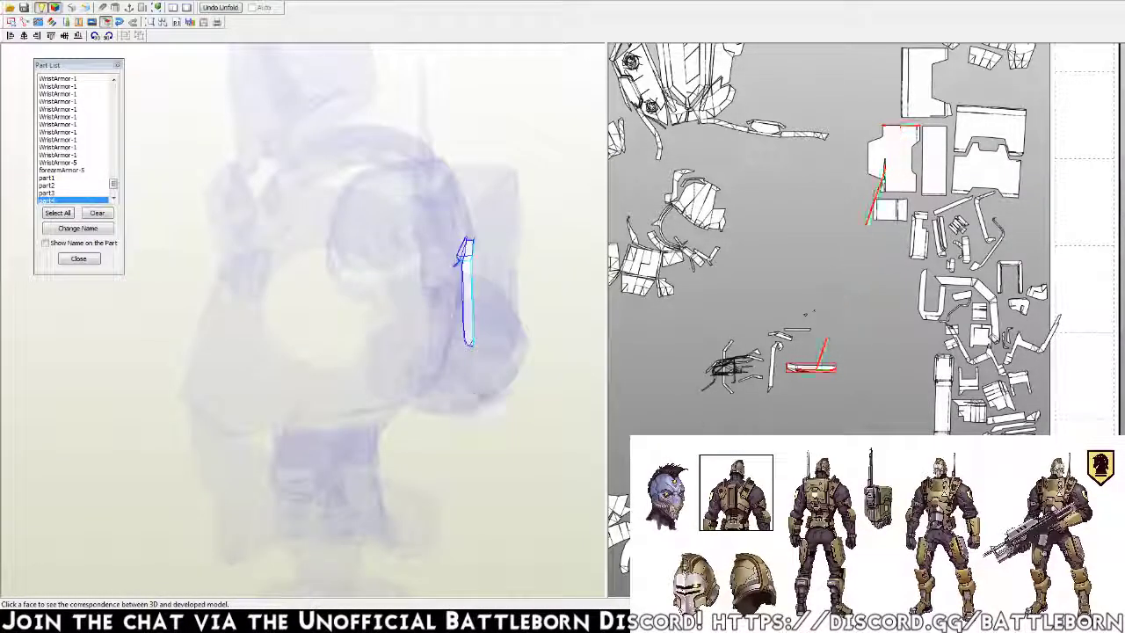
{"action": "scroll", "coordinate": [844, 377], "scroll_direction": "up", "scroll_amount": 1}
{"action": "scroll", "coordinate": [849, 376], "scroll_direction": "up", "scroll_amount": 1}
{"action": "scroll", "coordinate": [850, 376], "scroll_direction": "up", "scroll_amount": 2}
{"action": "scroll", "coordinate": [853, 361], "scroll_direction": "up", "scroll_amount": 1}
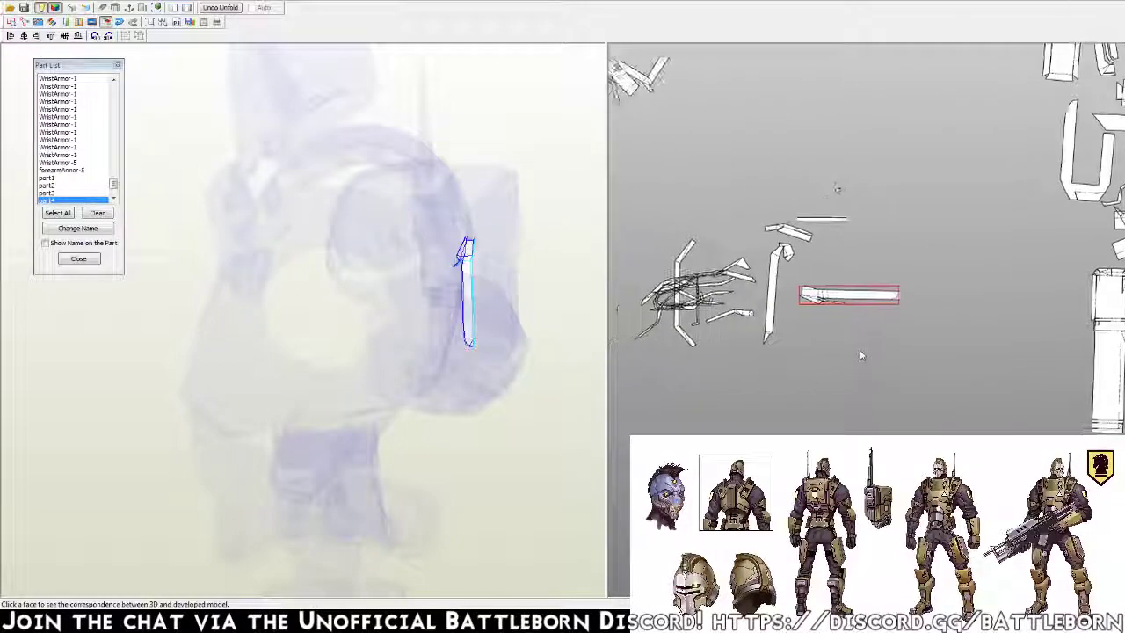
{"action": "scroll", "coordinate": [859, 349], "scroll_direction": "up", "scroll_amount": 1}
{"action": "scroll", "coordinate": [859, 347], "scroll_direction": "up", "scroll_amount": 2}
{"action": "scroll", "coordinate": [790, 321], "scroll_direction": "up", "scroll_amount": 1}
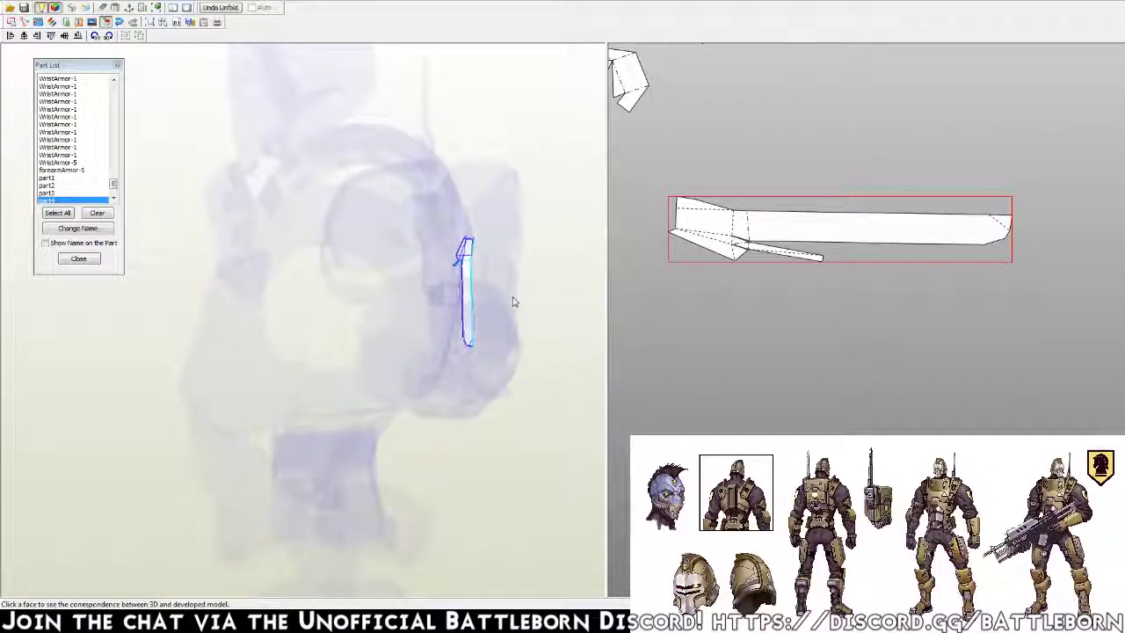
{"action": "mouse_move", "coordinate": [512, 301]}
{"action": "left_mouse_down"}
{"action": "mouse_move", "coordinate": [478, 314]}
{"action": "mouse_move", "coordinate": [522, 324]}
{"action": "left_mouse_up"}
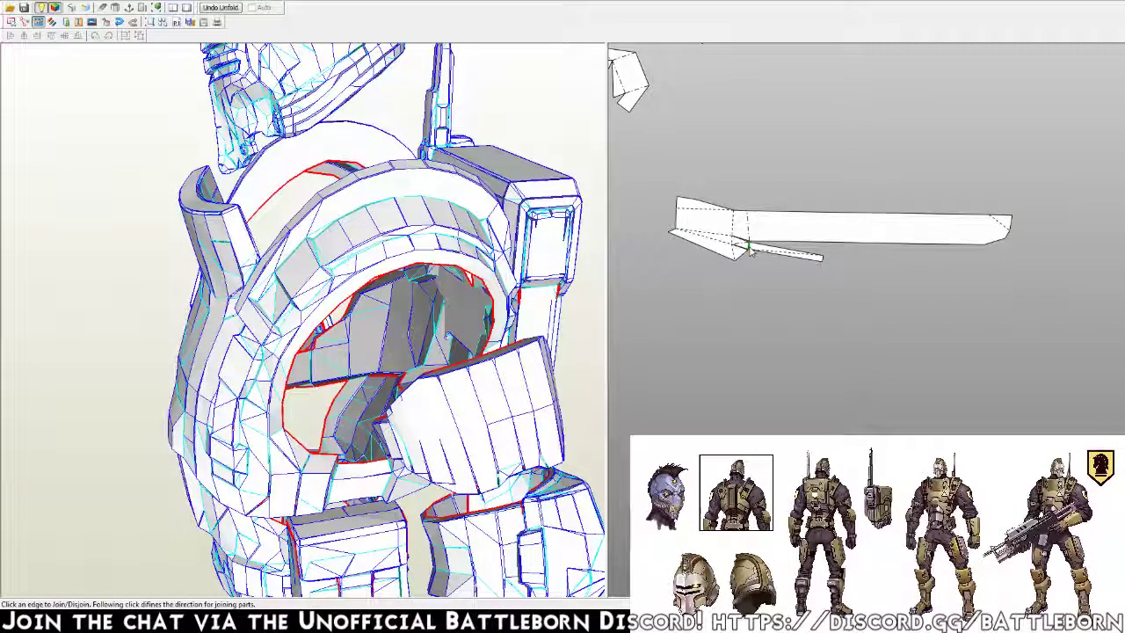
Disjoin the long backpack strip at its folded end
{"action": "left_click", "coordinate": [738, 246]}
{"action": "left_click", "coordinate": [723, 251]}
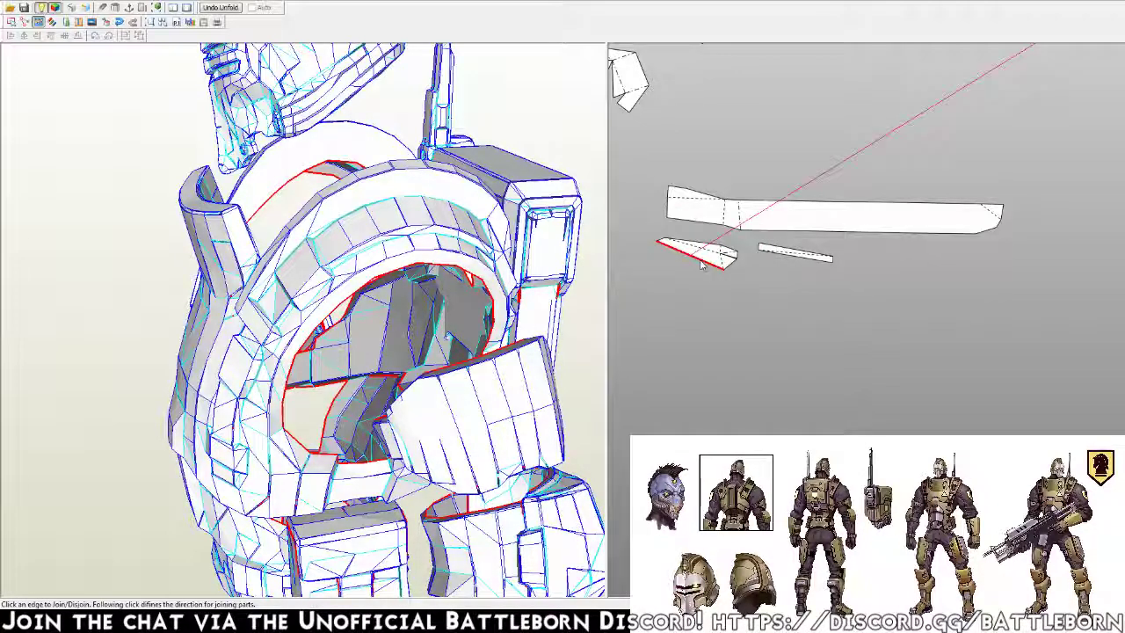
{"action": "scroll", "coordinate": [1037, 188], "scroll_direction": "down", "scroll_amount": 3}
{"action": "scroll", "coordinate": [1042, 171], "scroll_direction": "down", "scroll_amount": 2}
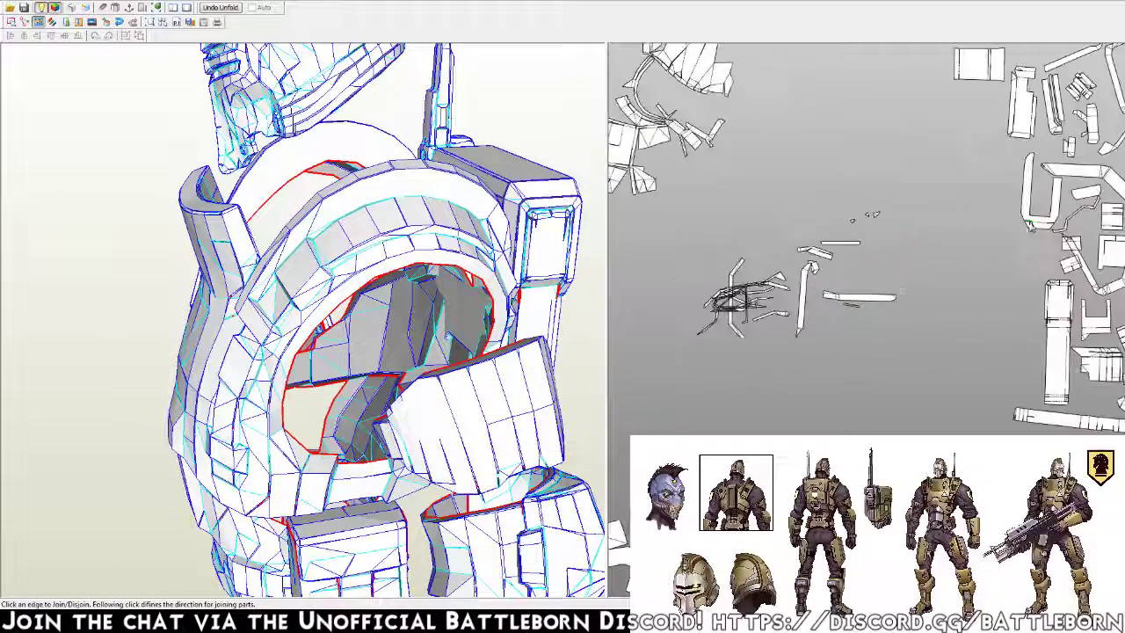
{"action": "scroll", "coordinate": [1019, 193], "scroll_direction": "down", "scroll_amount": 1}
{"action": "scroll", "coordinate": [949, 255], "scroll_direction": "down", "scroll_amount": 2}
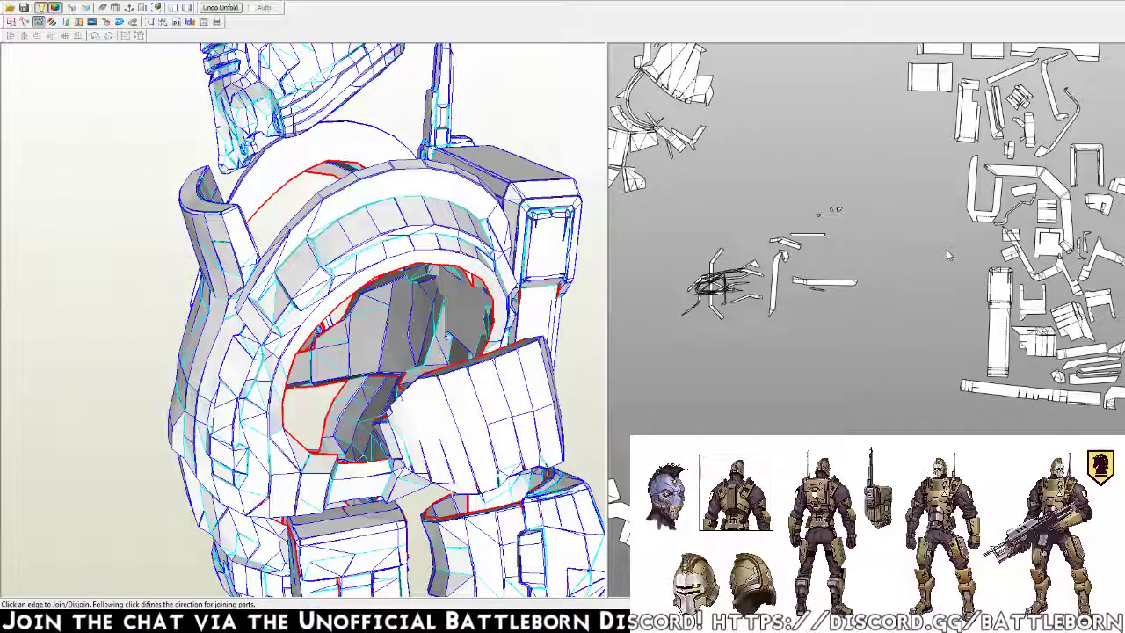
{"action": "scroll", "coordinate": [818, 310], "scroll_direction": "up", "scroll_amount": 2}
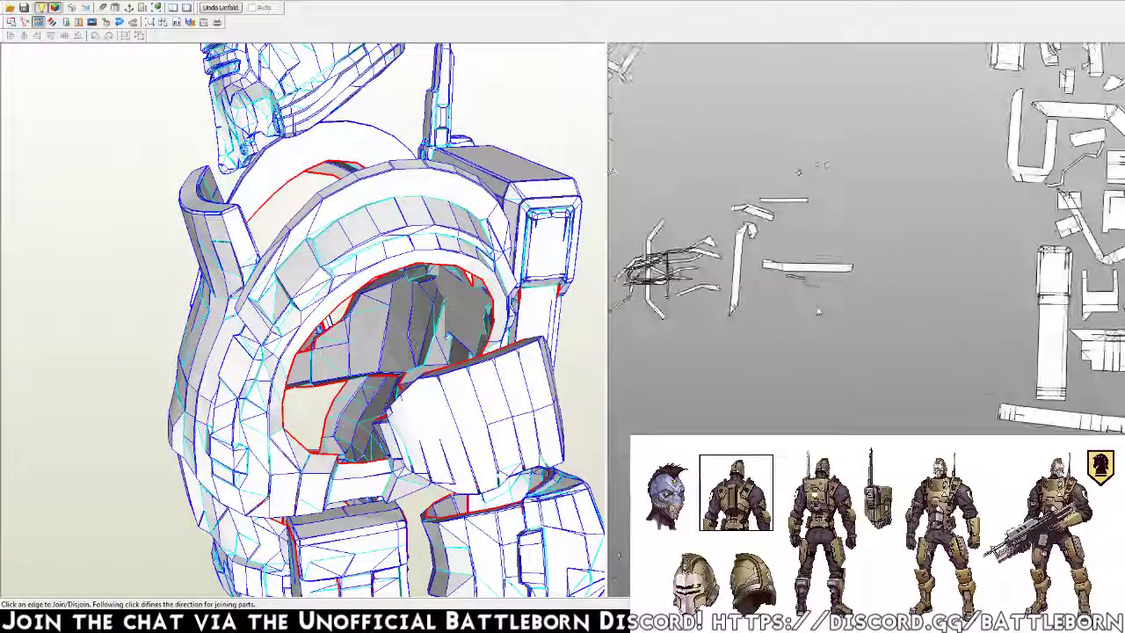
{"action": "scroll", "coordinate": [791, 281], "scroll_direction": "up", "scroll_amount": 2}
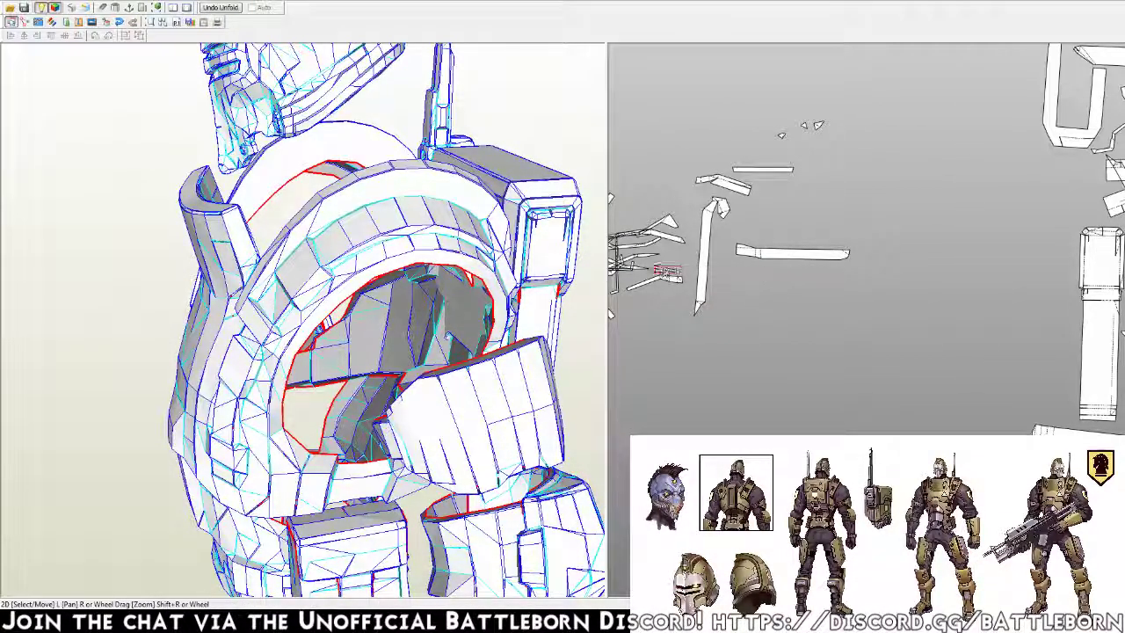
Drag the long strip piece into the main cluster of parts
{"action": "left_click", "coordinate": [621, 250]}
{"action": "left_click_drag", "start_coordinate": [794, 256], "coordinate": [950, 323]}
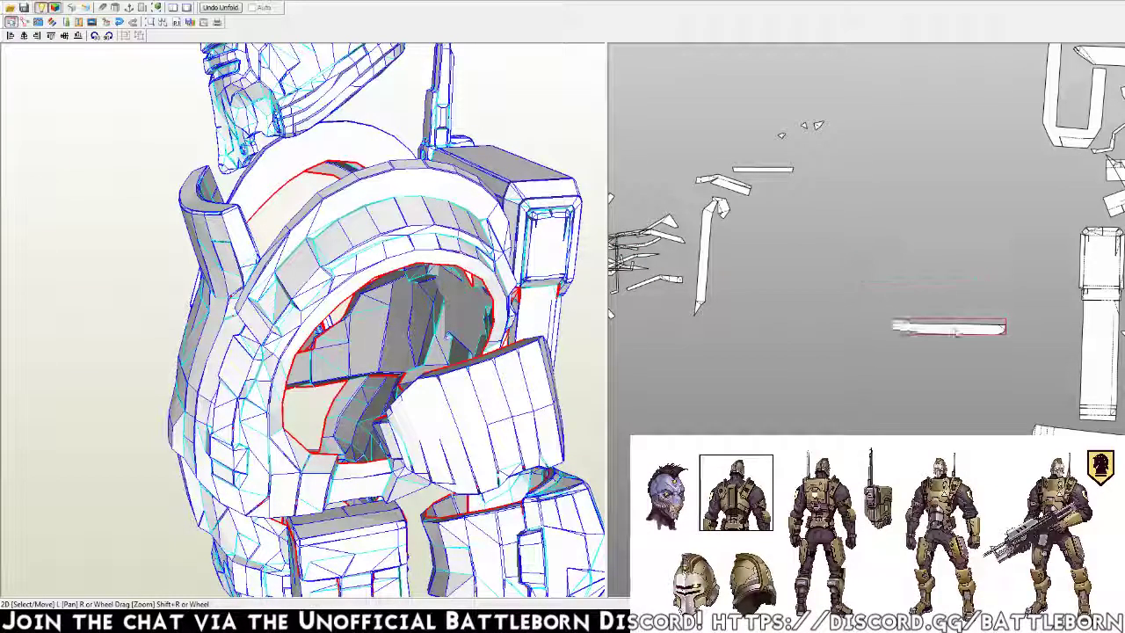
{"action": "scroll", "coordinate": [932, 329], "scroll_direction": "down", "scroll_amount": 2}
{"action": "scroll", "coordinate": [924, 340], "scroll_direction": "down", "scroll_amount": 2}
{"action": "right_click_drag", "start_coordinate": [924, 340], "coordinate": [861, 336]}
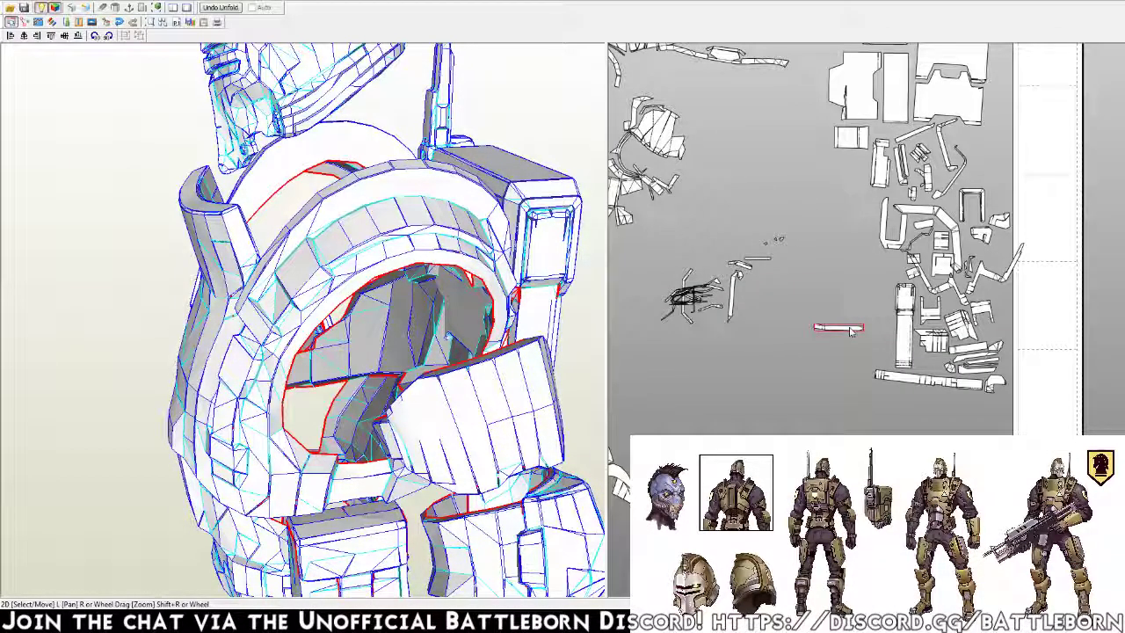
{"action": "mouse_move", "coordinate": [850, 331]}
{"action": "left_mouse_down"}
{"action": "mouse_move", "coordinate": [939, 191]}
{"action": "mouse_move", "coordinate": [996, 182]}
{"action": "left_mouse_up"}
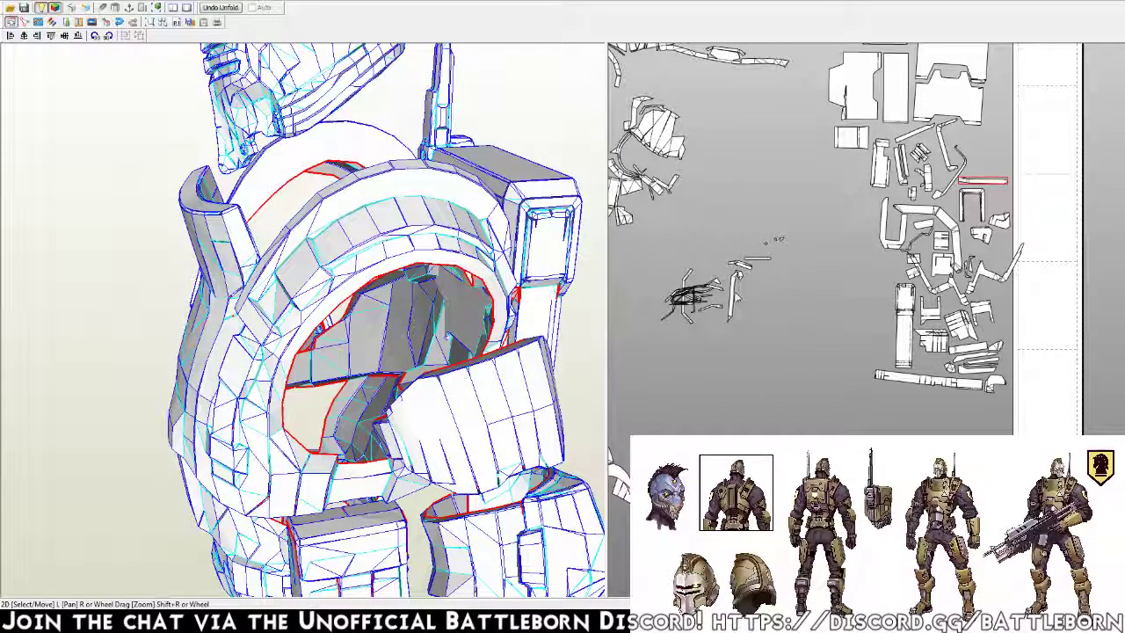
{"action": "left_click", "coordinate": [105, 21]}
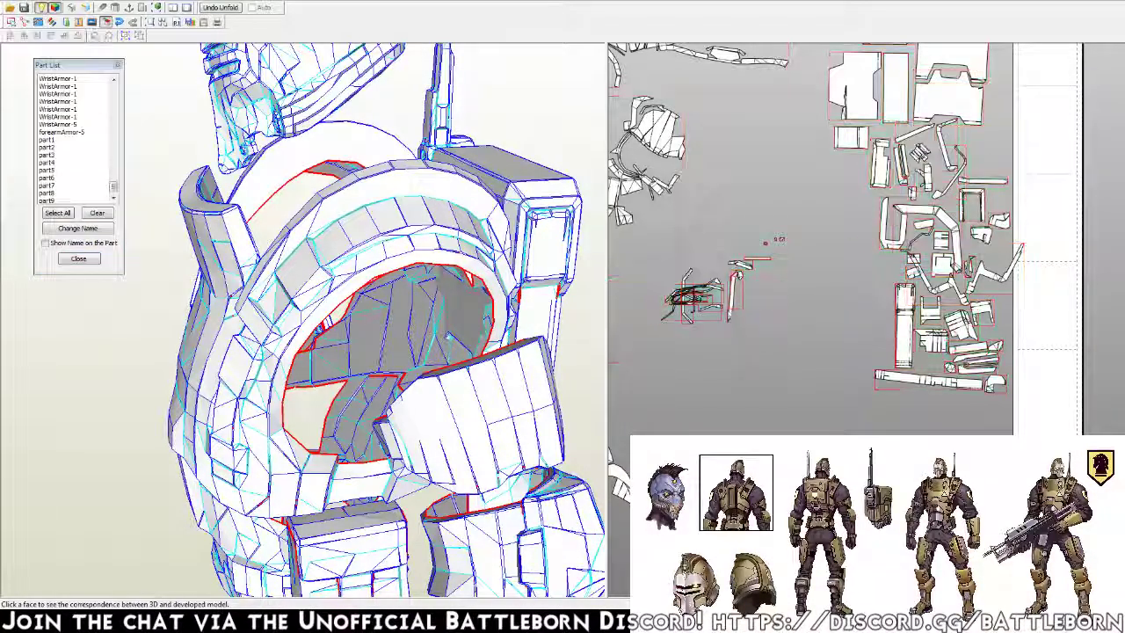
Place the thin strip Backpack-21 beside the parts cluster and check another part on the model
{"action": "left_click", "coordinate": [741, 307]}
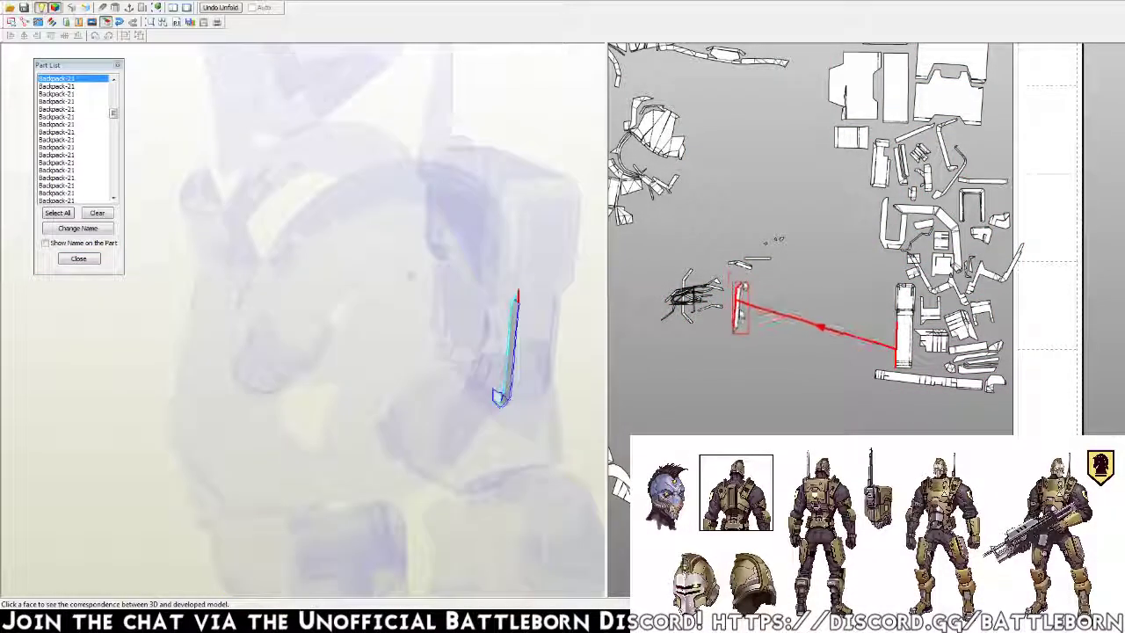
{"action": "mouse_move", "coordinate": [741, 308]}
{"action": "left_mouse_down"}
{"action": "mouse_move", "coordinate": [883, 312]}
{"action": "mouse_move", "coordinate": [863, 339]}
{"action": "left_mouse_up"}
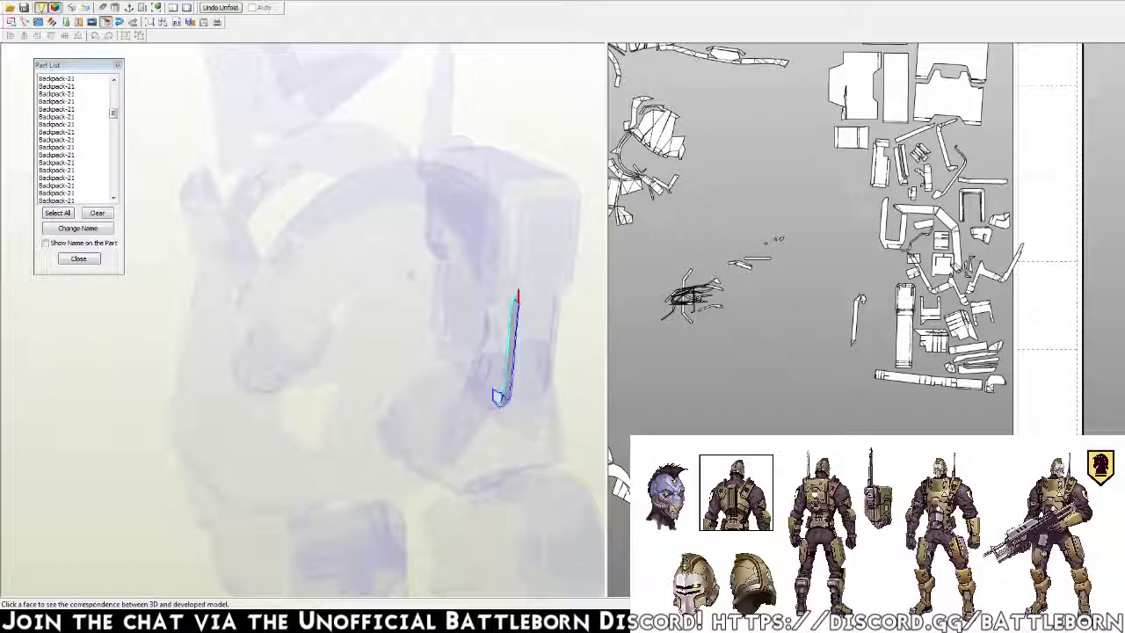
{"action": "left_click", "coordinate": [515, 403]}
{"action": "left_click", "coordinate": [505, 406]}
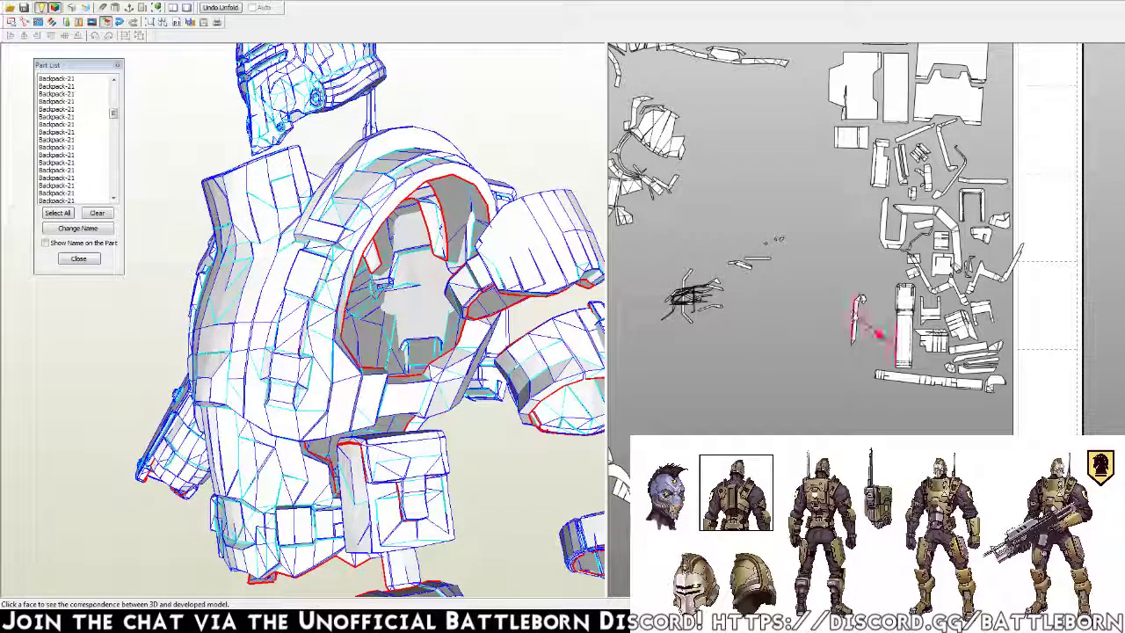
{"action": "mouse_move", "coordinate": [505, 406]}
{"action": "left_mouse_down"}
{"action": "mouse_move", "coordinate": [504, 389]}
{"action": "mouse_move", "coordinate": [422, 437]}
{"action": "mouse_move", "coordinate": [416, 372]}
{"action": "mouse_move", "coordinate": [421, 387]}
{"action": "mouse_move", "coordinate": [395, 392]}
{"action": "mouse_move", "coordinate": [442, 394]}
{"action": "mouse_move", "coordinate": [433, 400]}
{"action": "mouse_move", "coordinate": [433, 381]}
{"action": "left_mouse_up"}
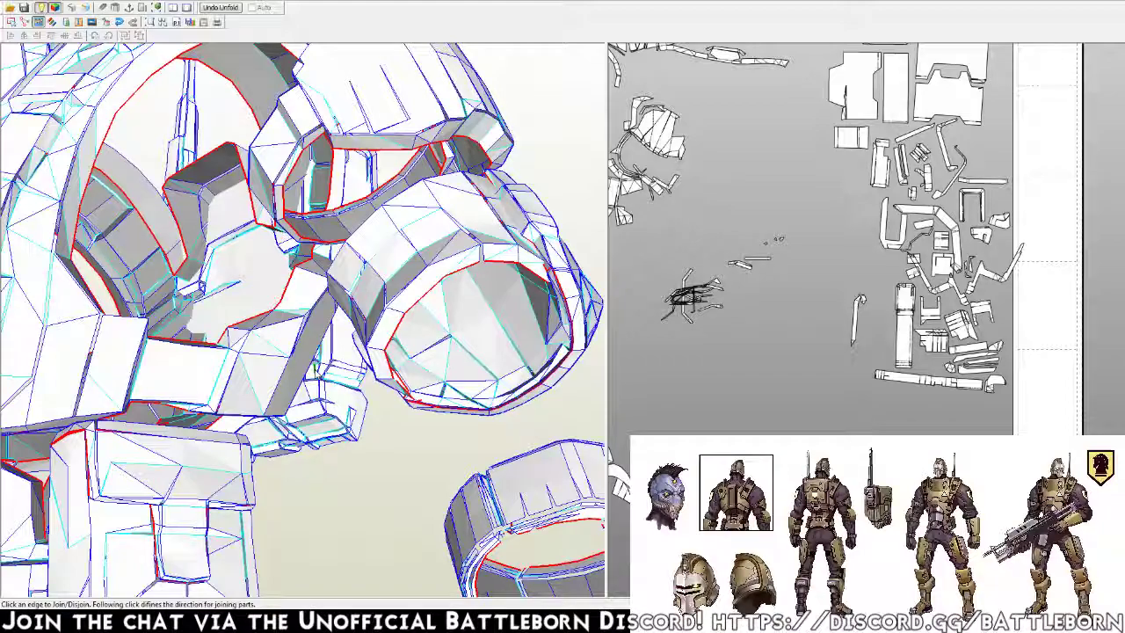
Try joining the small folded piece to the long strip, then split it off again
{"action": "scroll", "coordinate": [783, 362], "scroll_direction": "up", "scroll_amount": 2}
{"action": "scroll", "coordinate": [809, 347], "scroll_direction": "up", "scroll_amount": 3}
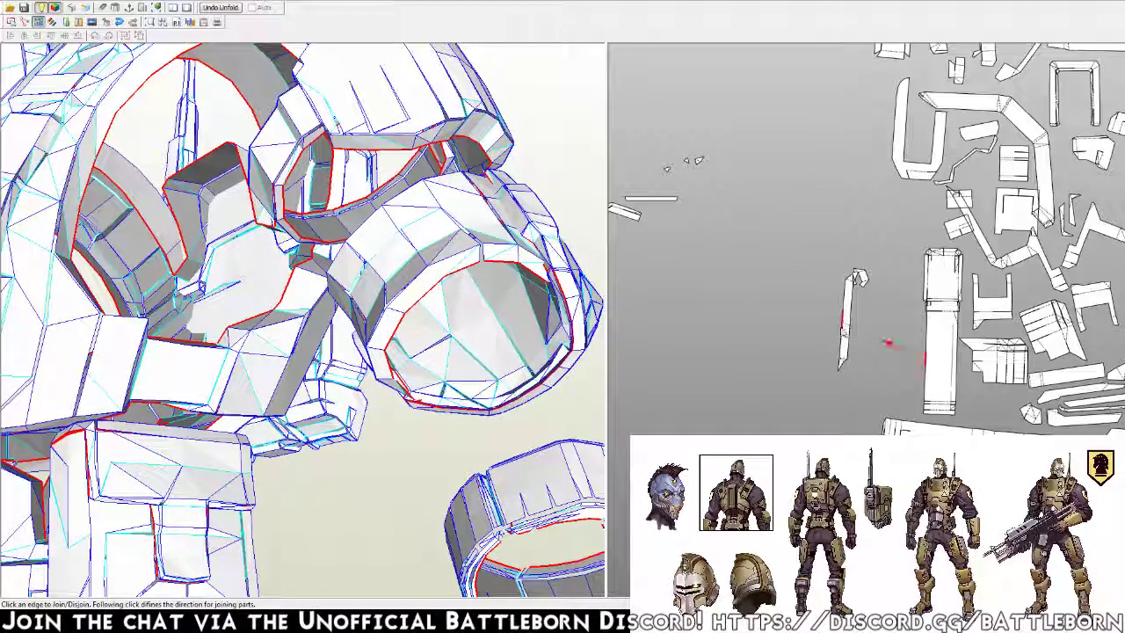
{"action": "scroll", "coordinate": [838, 331], "scroll_direction": "up", "scroll_amount": 3}
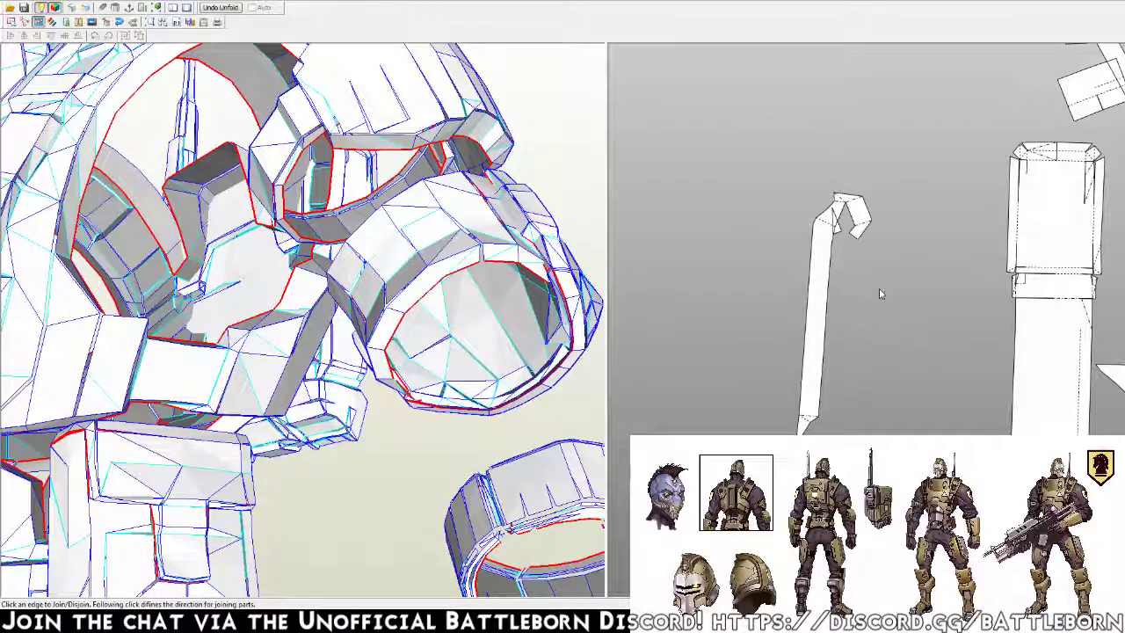
{"action": "left_click", "coordinate": [839, 219]}
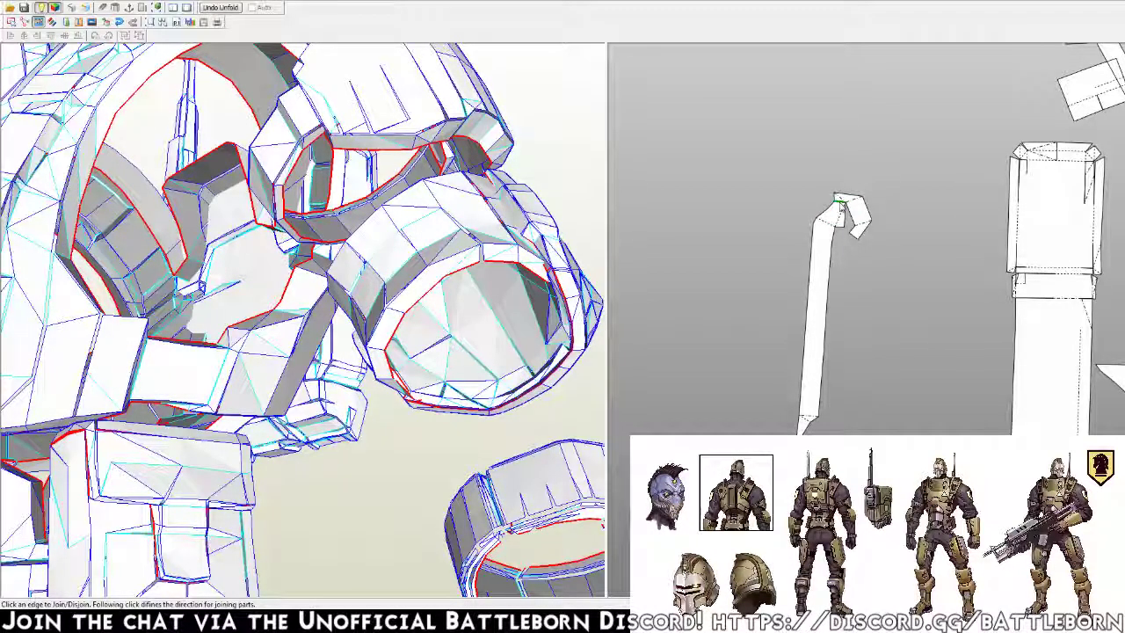
{"action": "left_click", "coordinate": [841, 207]}
{"action": "scroll", "coordinate": [871, 316], "scroll_direction": "down", "scroll_amount": 2}
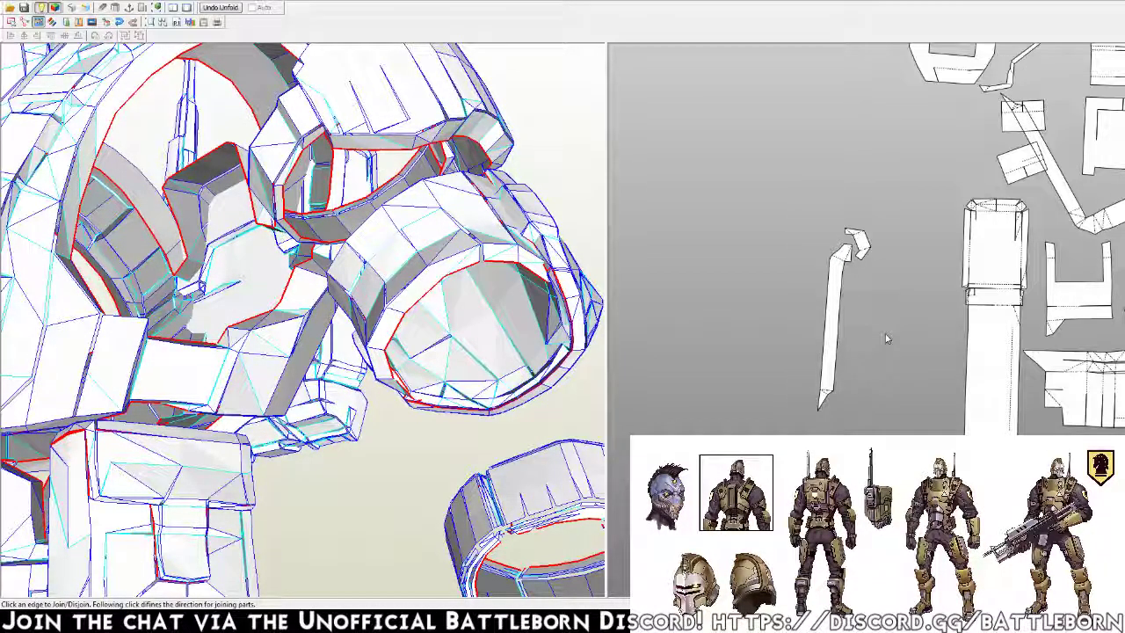
{"action": "key", "text": "Escape"}
Move the long strip down-right, the folded piece up-right and a small piece left
{"action": "left_click_drag", "start_coordinate": [835, 323], "coordinate": [945, 368]}
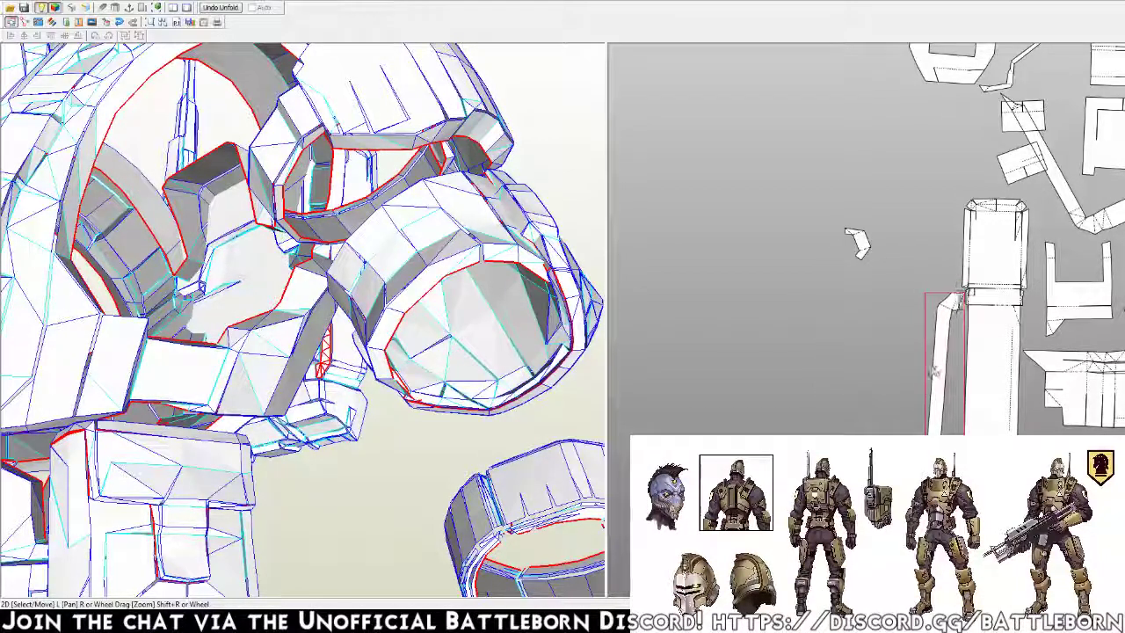
{"action": "mouse_move", "coordinate": [865, 248]}
{"action": "left_mouse_down"}
{"action": "mouse_move", "coordinate": [974, 167]}
{"action": "mouse_move", "coordinate": [1011, 172]}
{"action": "left_mouse_up"}
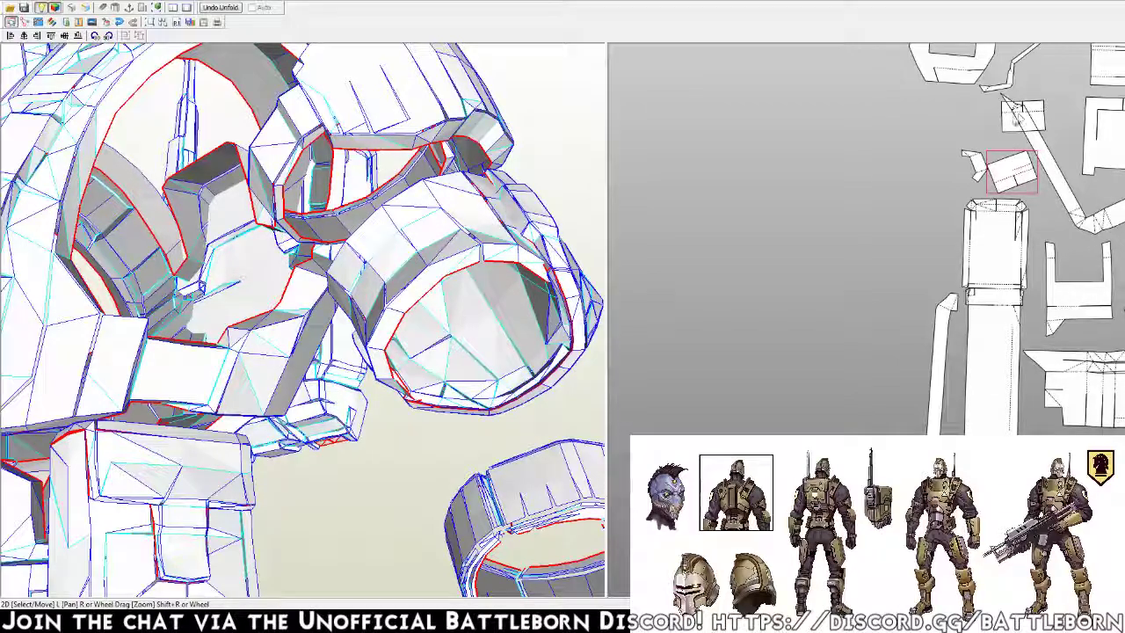
{"action": "left_click_drag", "start_coordinate": [1016, 118], "coordinate": [971, 128]}
{"action": "scroll", "coordinate": [949, 220], "scroll_direction": "down", "scroll_amount": 4}
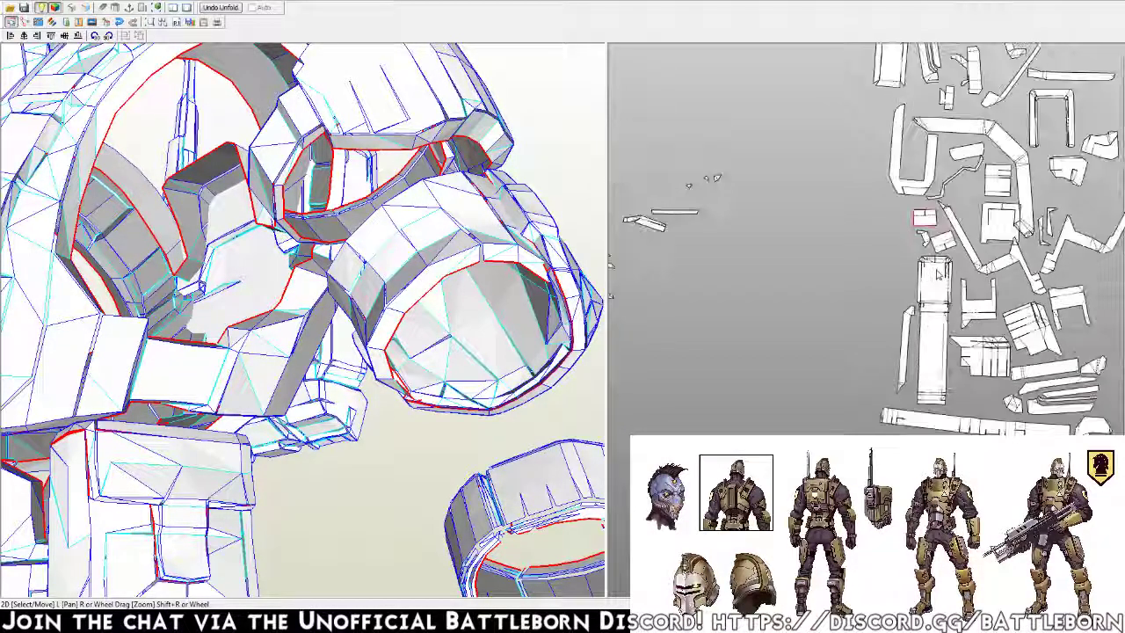
{"action": "scroll", "coordinate": [937, 273], "scroll_direction": "down", "scroll_amount": 2}
Check the angled and thin pieces at the cluster edge, then pan to the loose strips
{"action": "left_click", "coordinate": [1002, 268]}
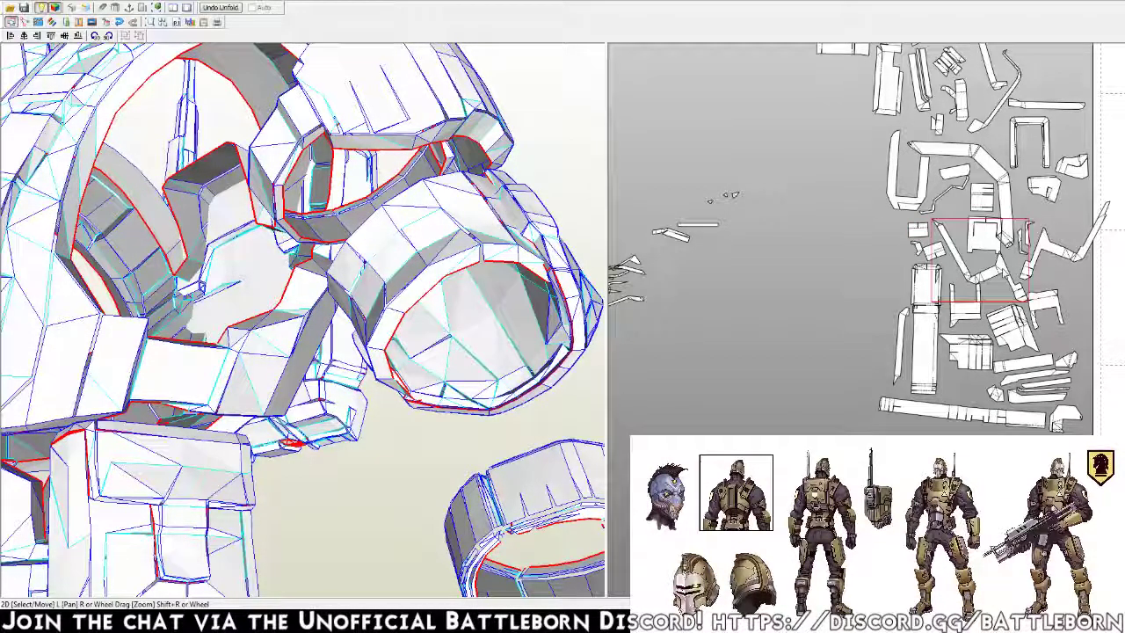
{"action": "left_click_drag", "start_coordinate": [1069, 310], "coordinate": [1075, 318]}
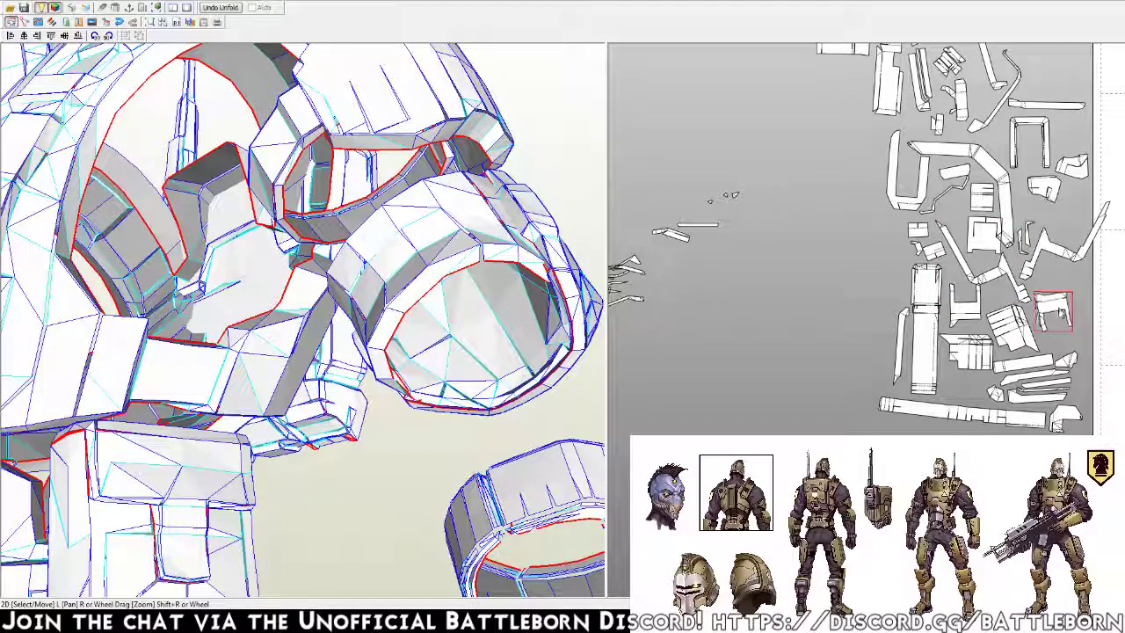
{"action": "left_click", "coordinate": [1009, 230]}
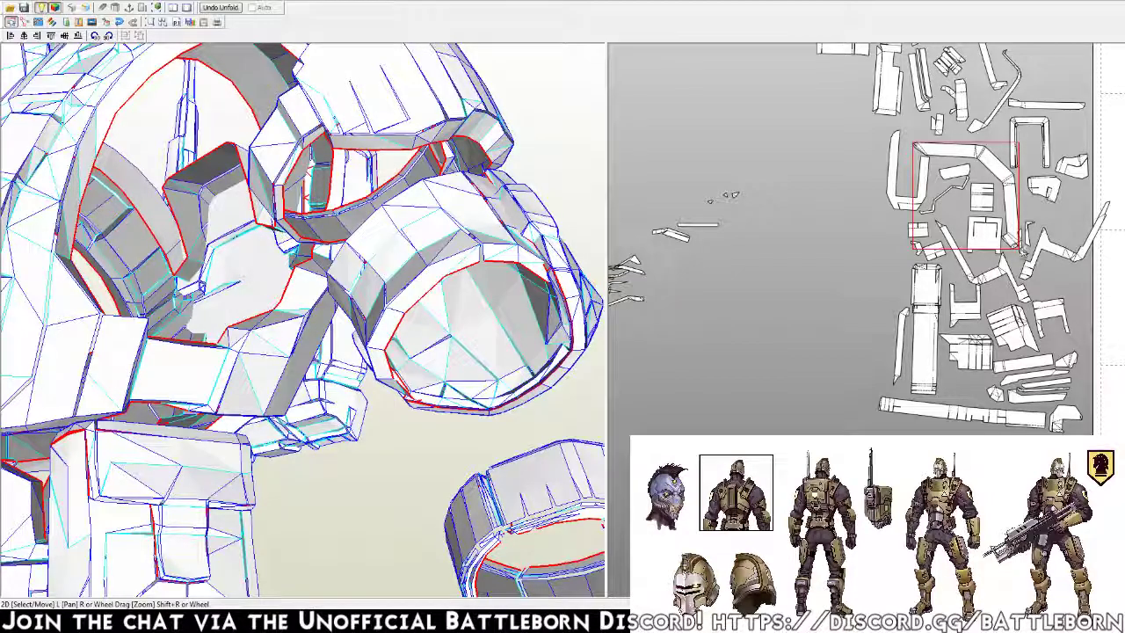
{"action": "left_click", "coordinate": [1038, 218]}
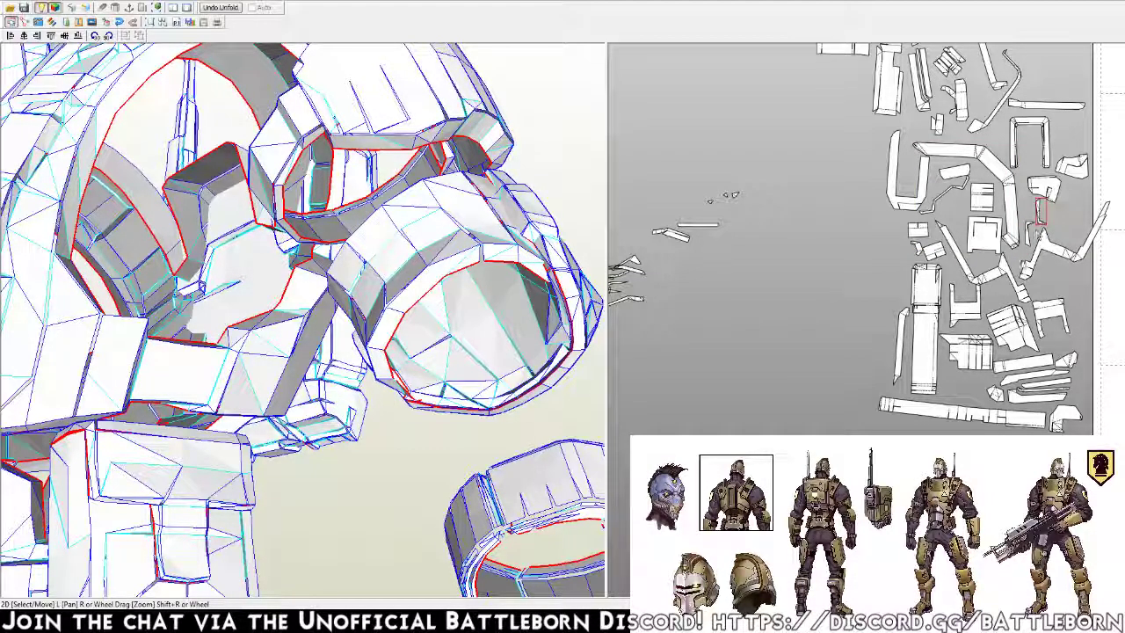
{"action": "left_click", "coordinate": [819, 291]}
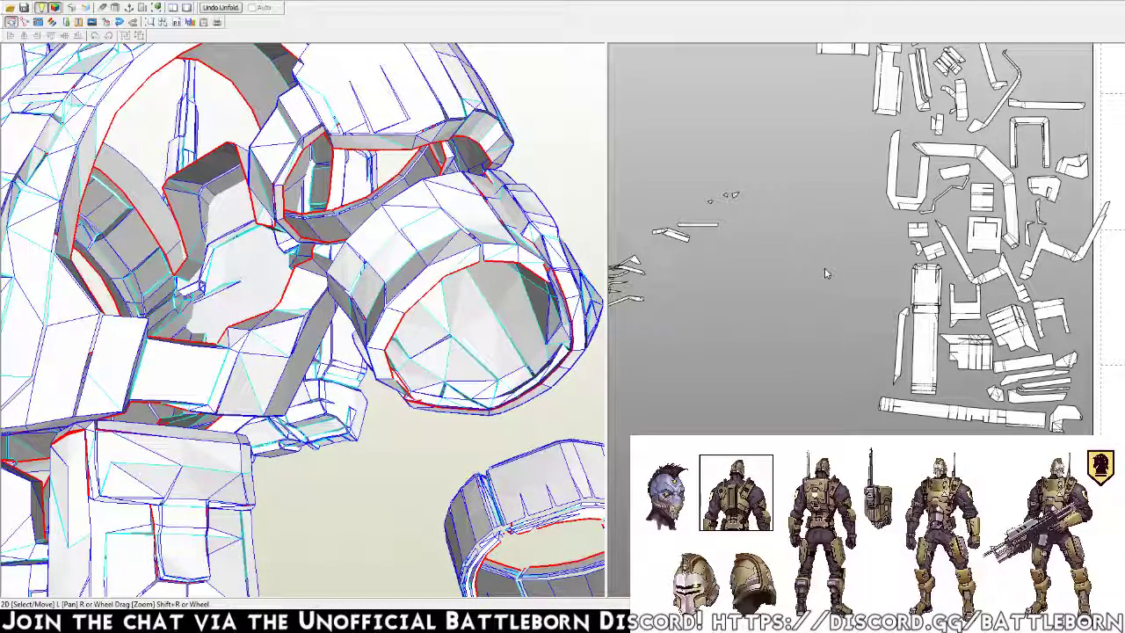
{"action": "right_click_drag", "start_coordinate": [812, 272], "coordinate": [881, 296]}
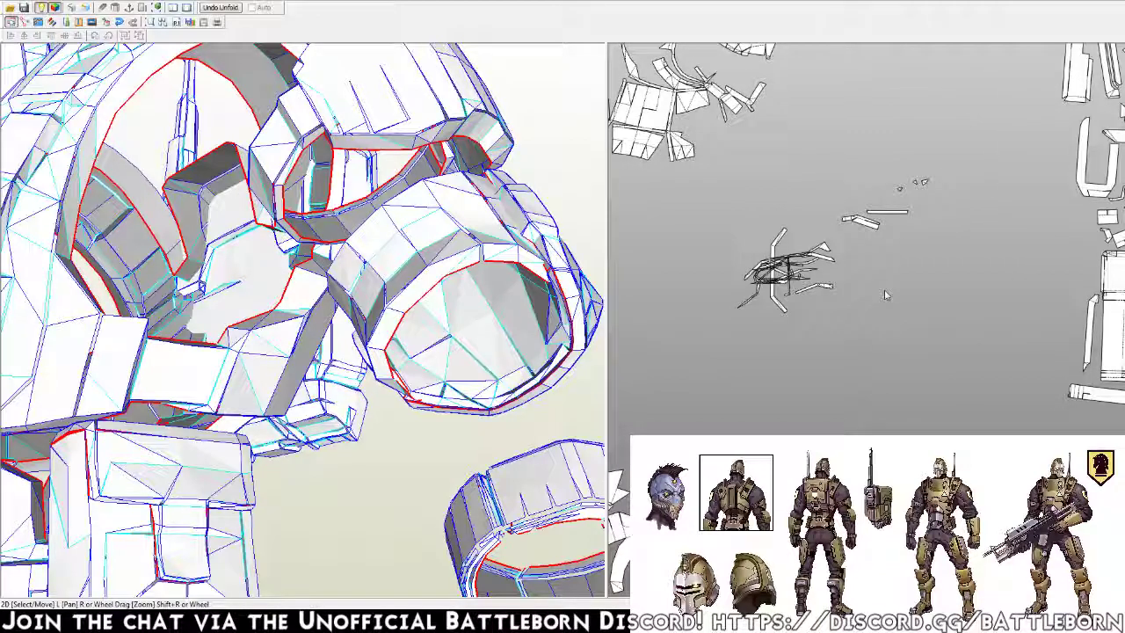
{"action": "scroll", "coordinate": [884, 290], "scroll_direction": "up", "scroll_amount": 3}
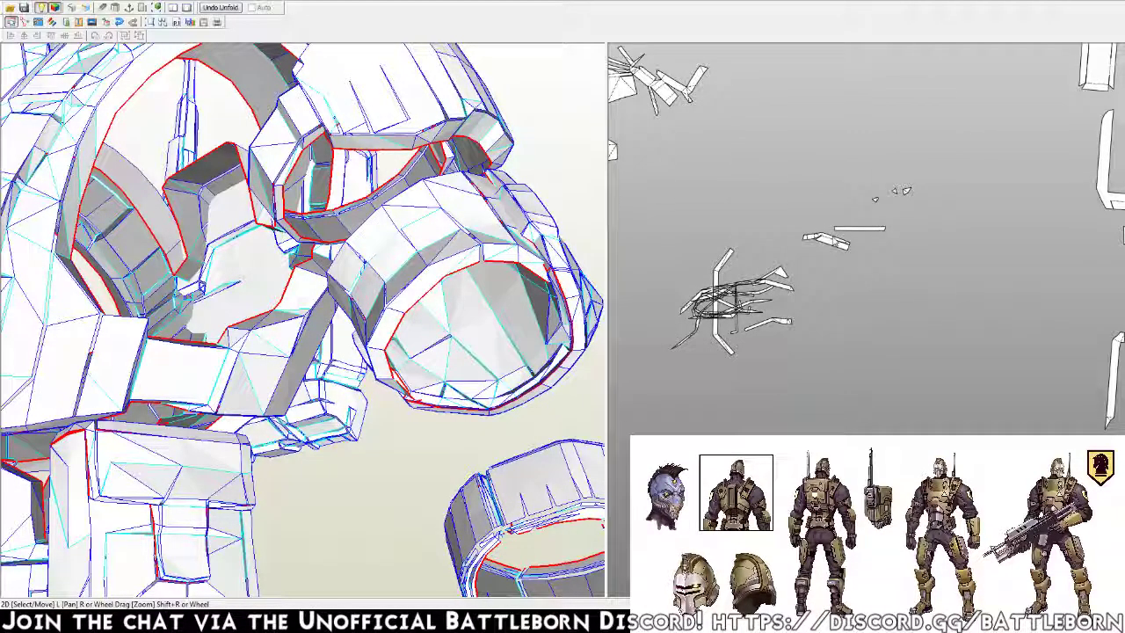
Pan and zoom the layout onto the loose thin strips and tiny triangles
{"action": "left_click", "coordinate": [825, 242]}
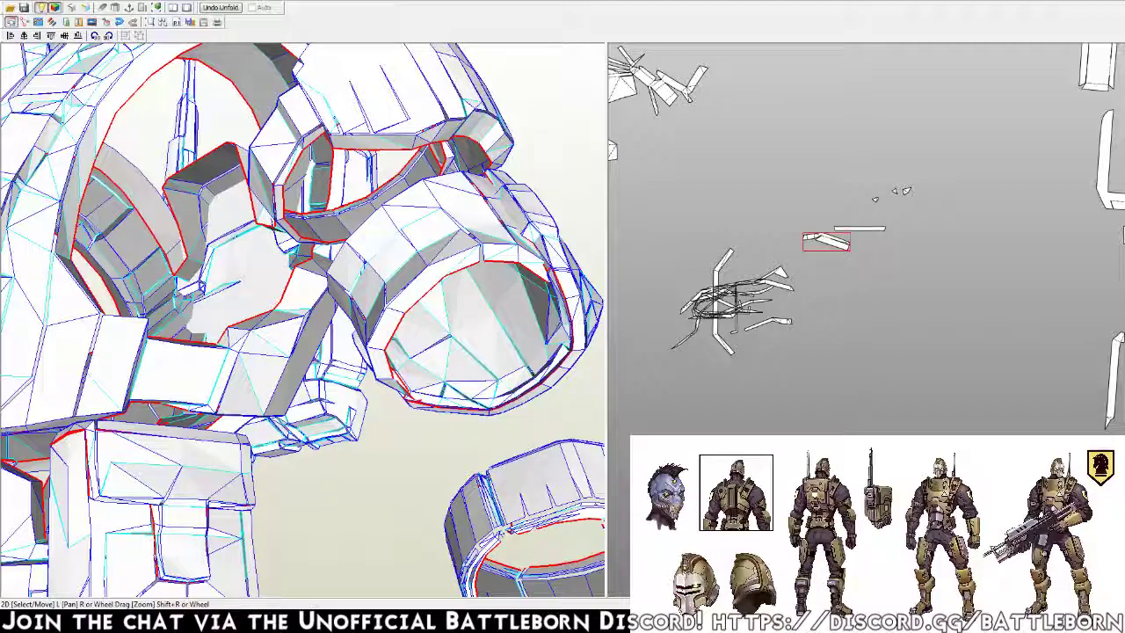
{"action": "mouse_move", "coordinate": [882, 380]}
{"action": "right_mouse_down"}
{"action": "mouse_move", "coordinate": [908, 387]}
{"action": "mouse_move", "coordinate": [879, 430]}
{"action": "right_mouse_up"}
{"action": "scroll", "coordinate": [875, 369], "scroll_direction": "up", "scroll_amount": 1}
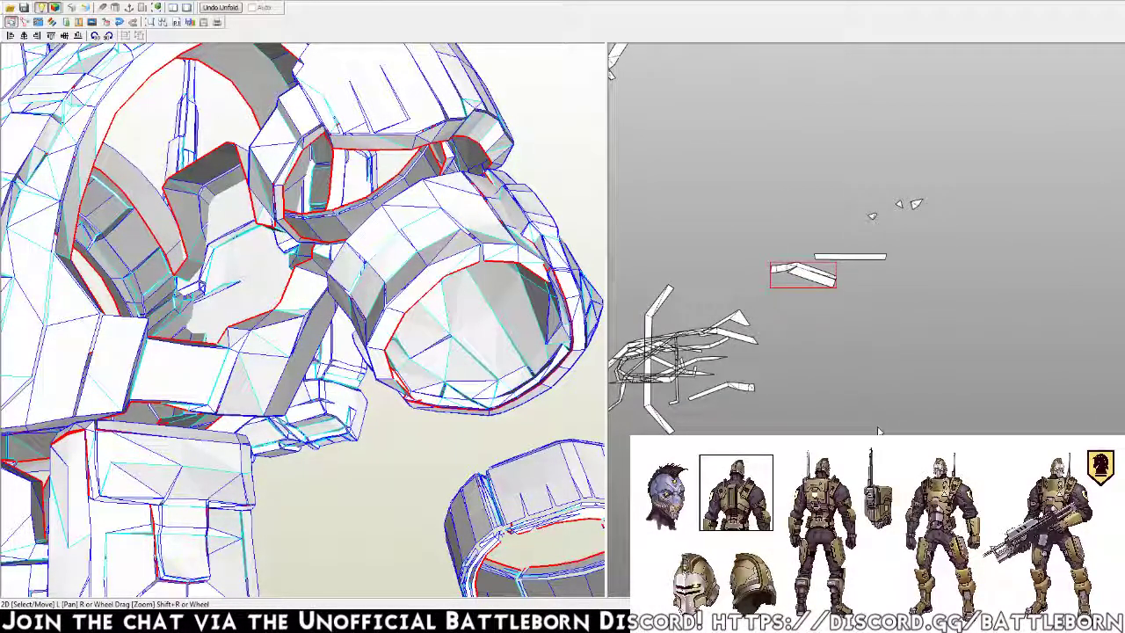
{"action": "scroll", "coordinate": [870, 290], "scroll_direction": "up", "scroll_amount": 1}
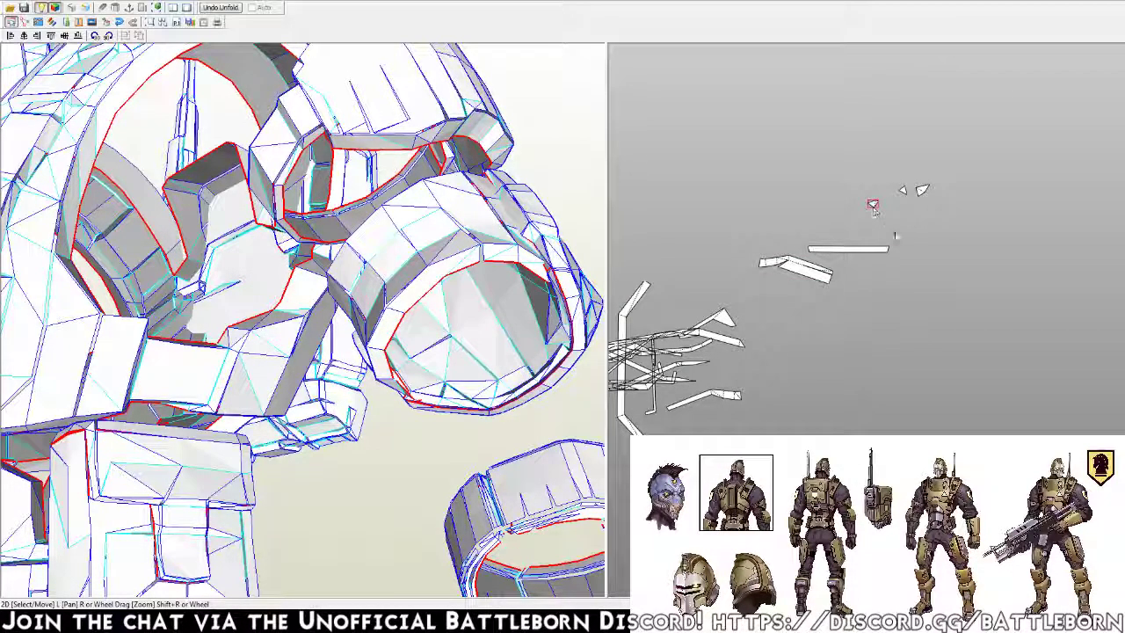
Locate the small piece and the tiny triangle pieces on the 3D model
{"action": "key", "text": "ctrl+l"}
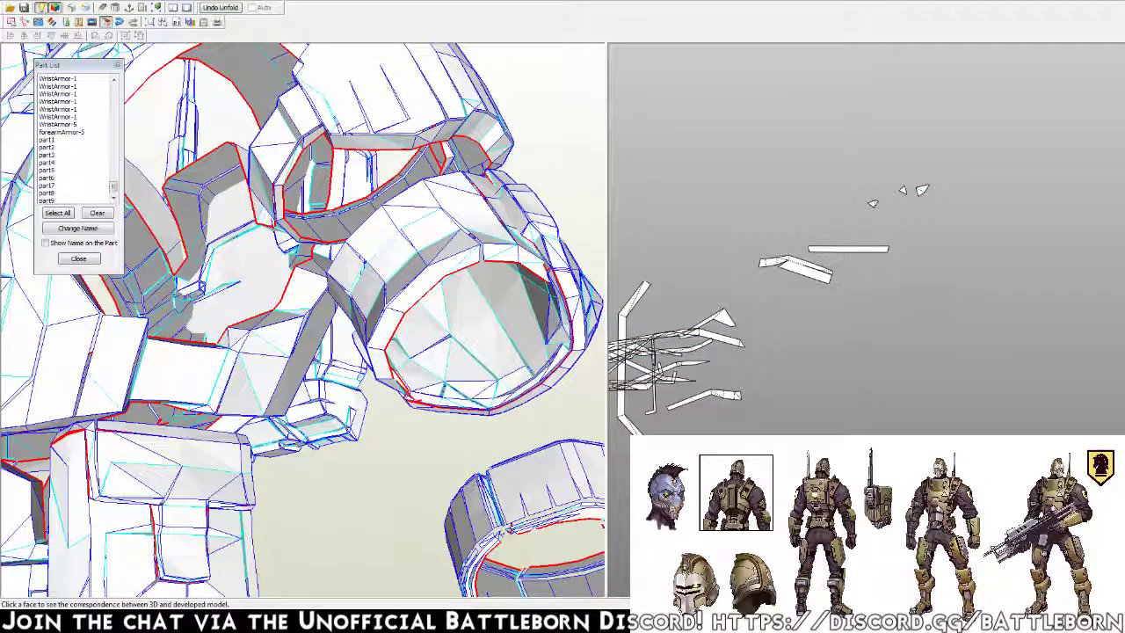
{"action": "left_click", "coordinate": [873, 205]}
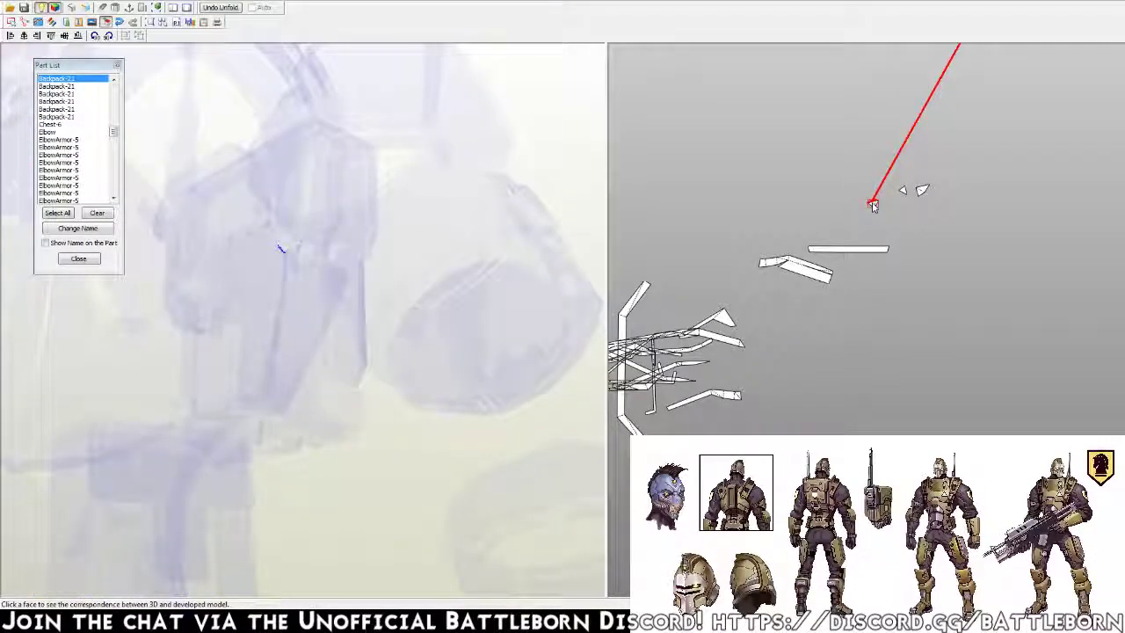
{"action": "left_click_drag", "start_coordinate": [349, 309], "coordinate": [409, 304]}
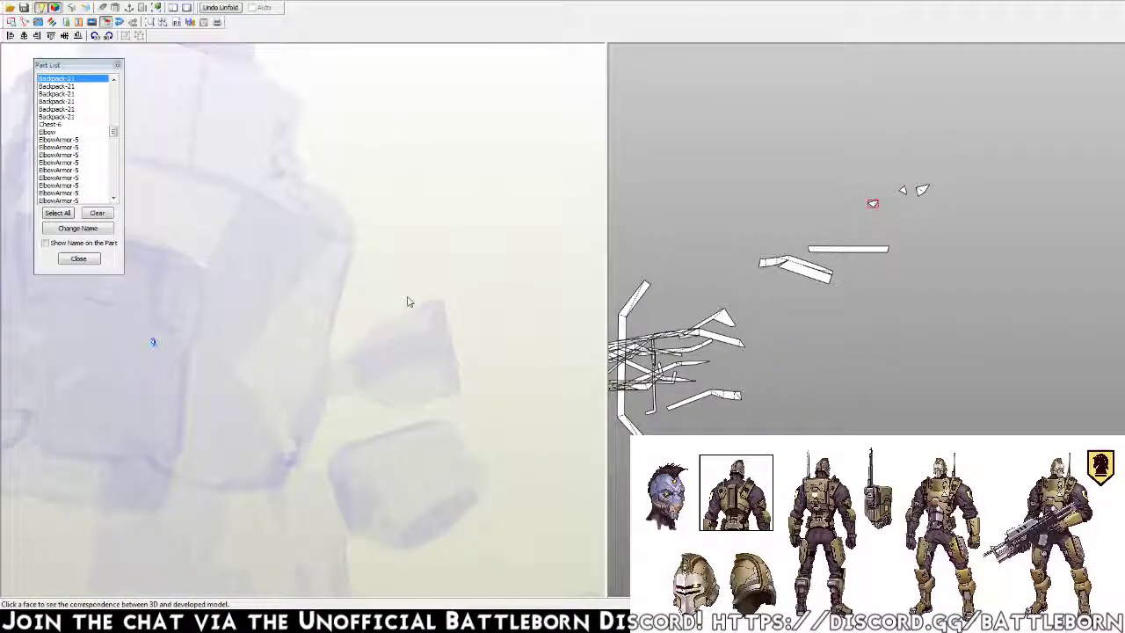
{"action": "left_click", "coordinate": [902, 192]}
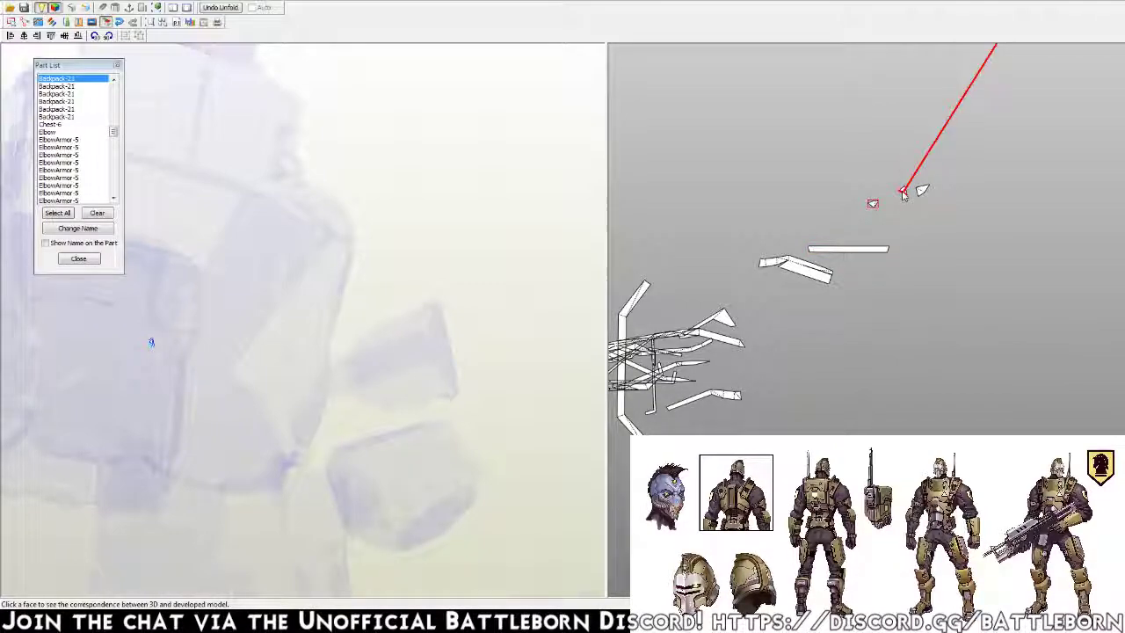
{"action": "left_click", "coordinate": [920, 191]}
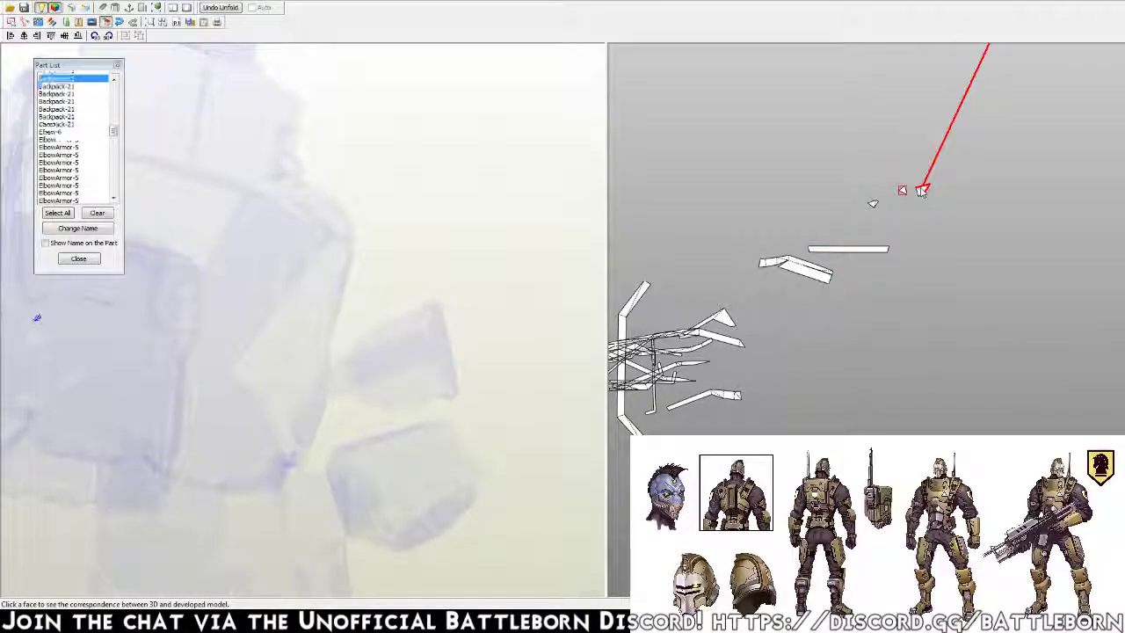
Locate the long horizontal and bent Backpack-21 strips, viewing the bent strip edge-on
{"action": "left_click", "coordinate": [848, 249]}
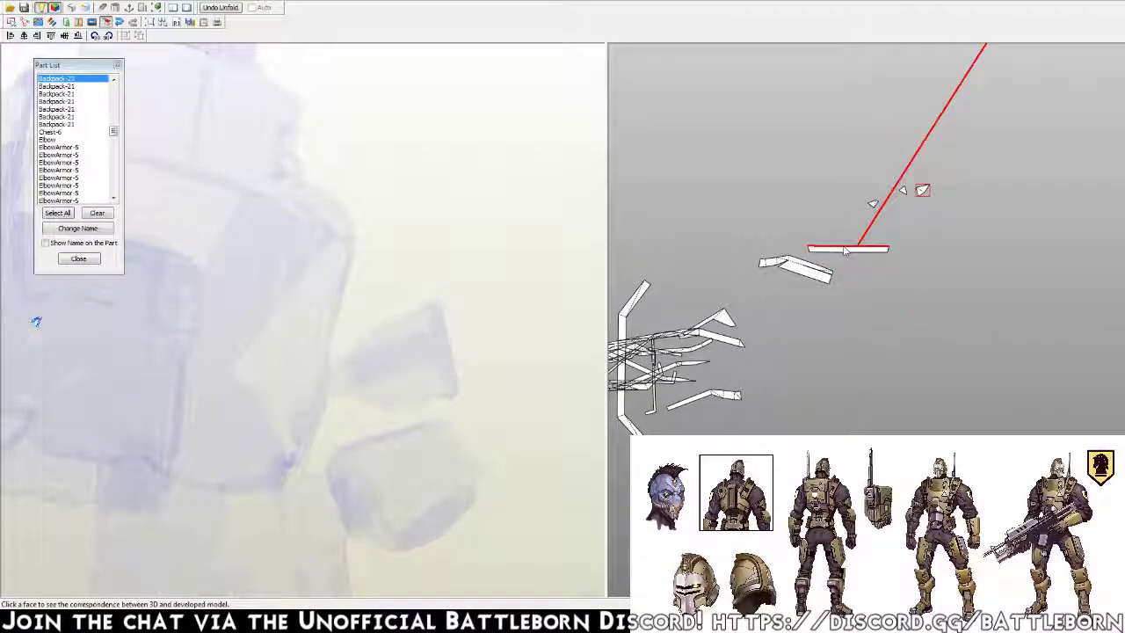
{"action": "left_click", "coordinate": [846, 252]}
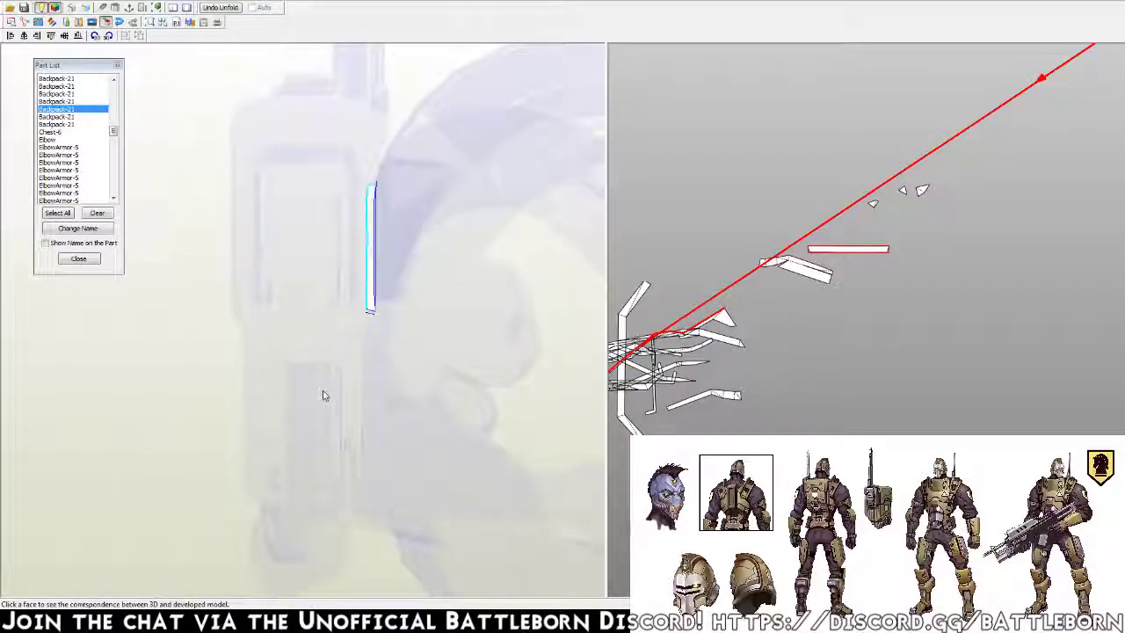
{"action": "left_click", "coordinate": [817, 280]}
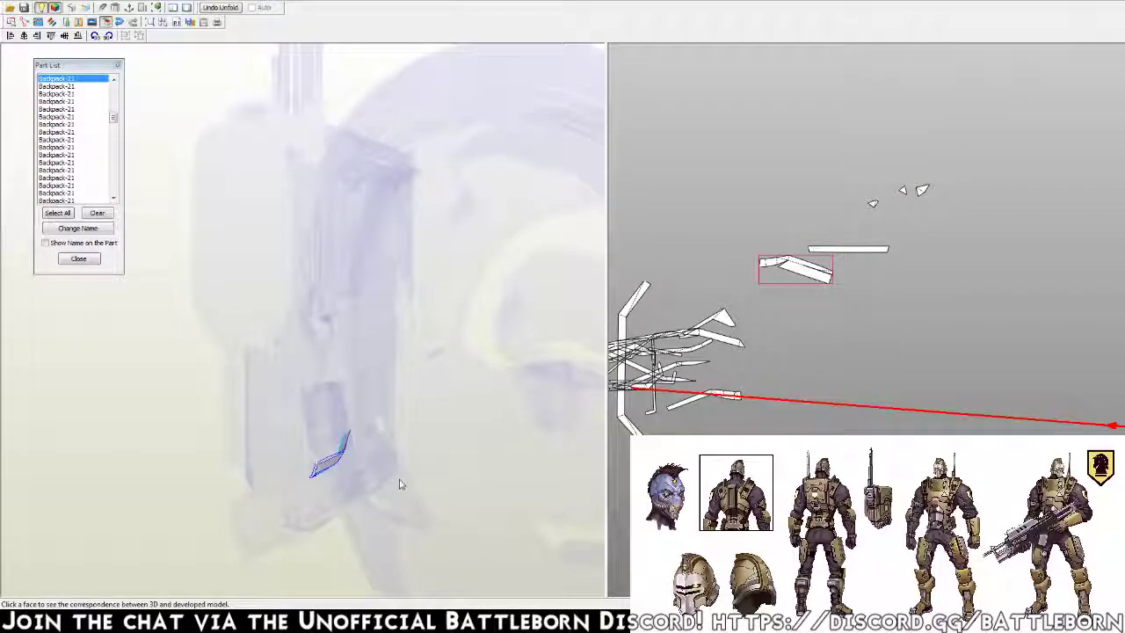
{"action": "left_click_drag", "start_coordinate": [355, 470], "coordinate": [297, 468]}
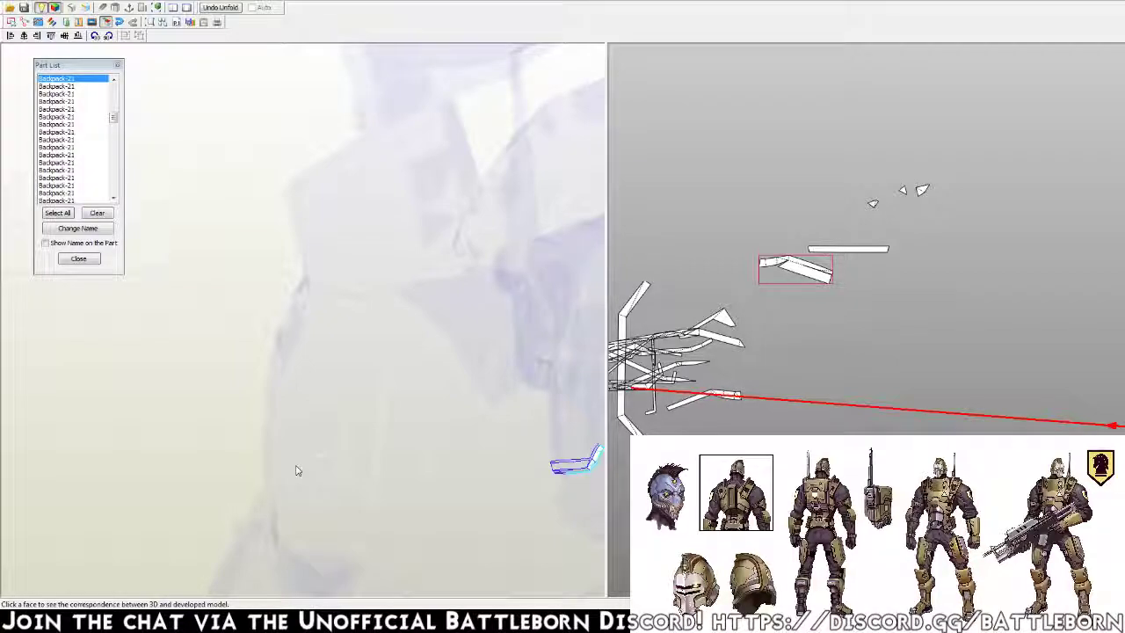
{"action": "mouse_move", "coordinate": [302, 469]}
{"action": "left_mouse_down"}
{"action": "mouse_move", "coordinate": [377, 483]}
{"action": "mouse_move", "coordinate": [406, 474]}
{"action": "left_mouse_up"}
{"action": "left_click_drag", "start_coordinate": [333, 448], "coordinate": [284, 454]}
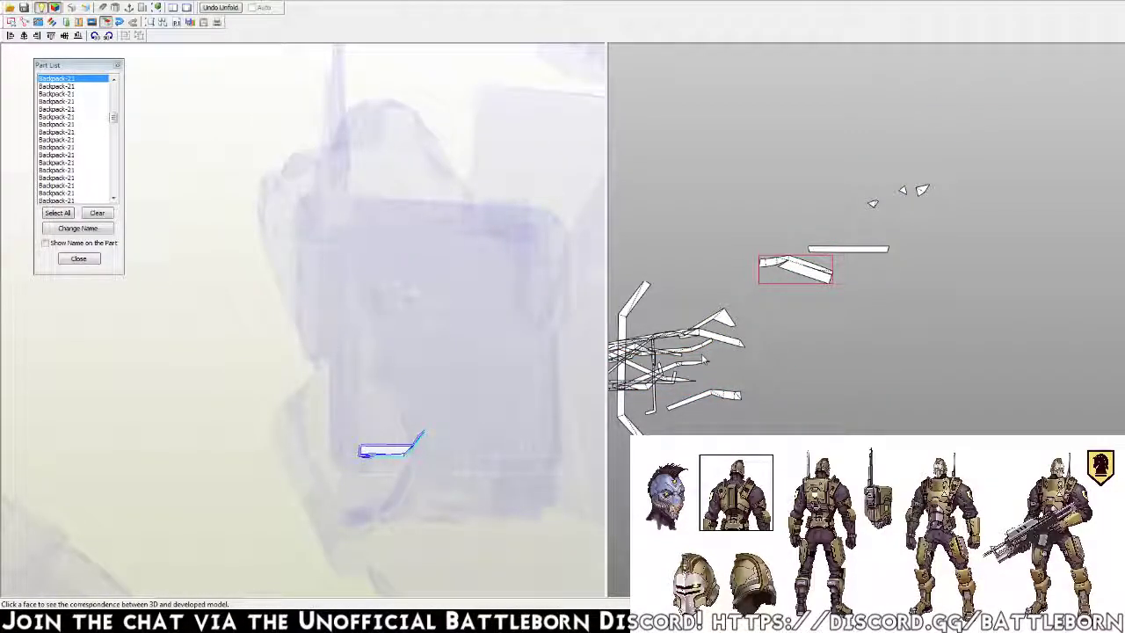
Join the small piece onto the central cluster and place it below the white bar
{"action": "key", "text": "Escape"}
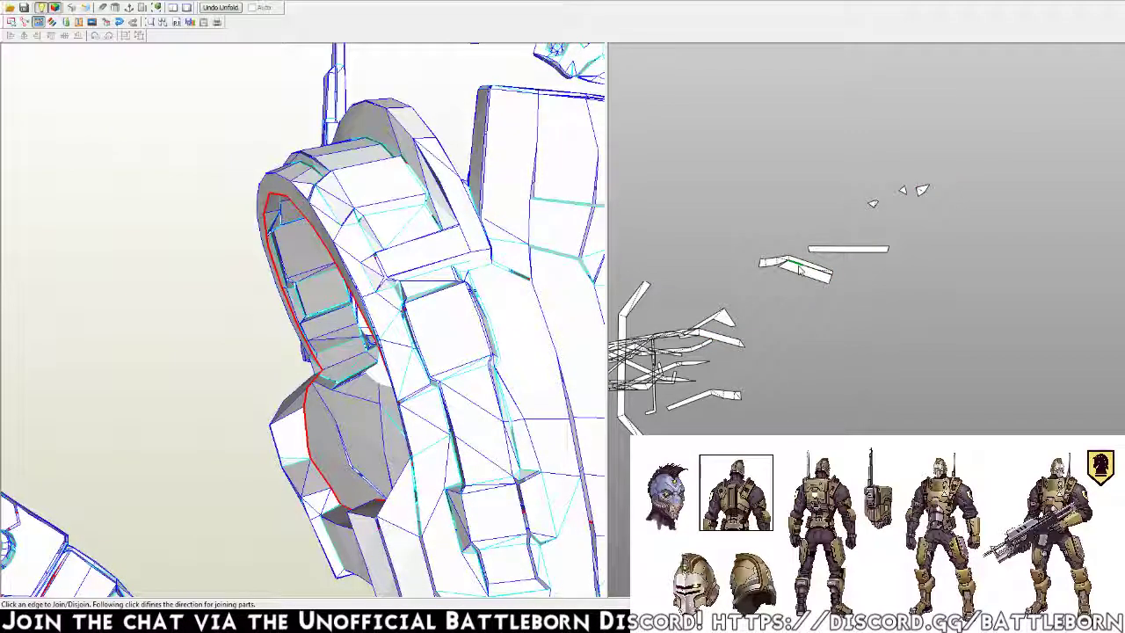
{"action": "scroll", "coordinate": [831, 299], "scroll_direction": "down", "scroll_amount": 3}
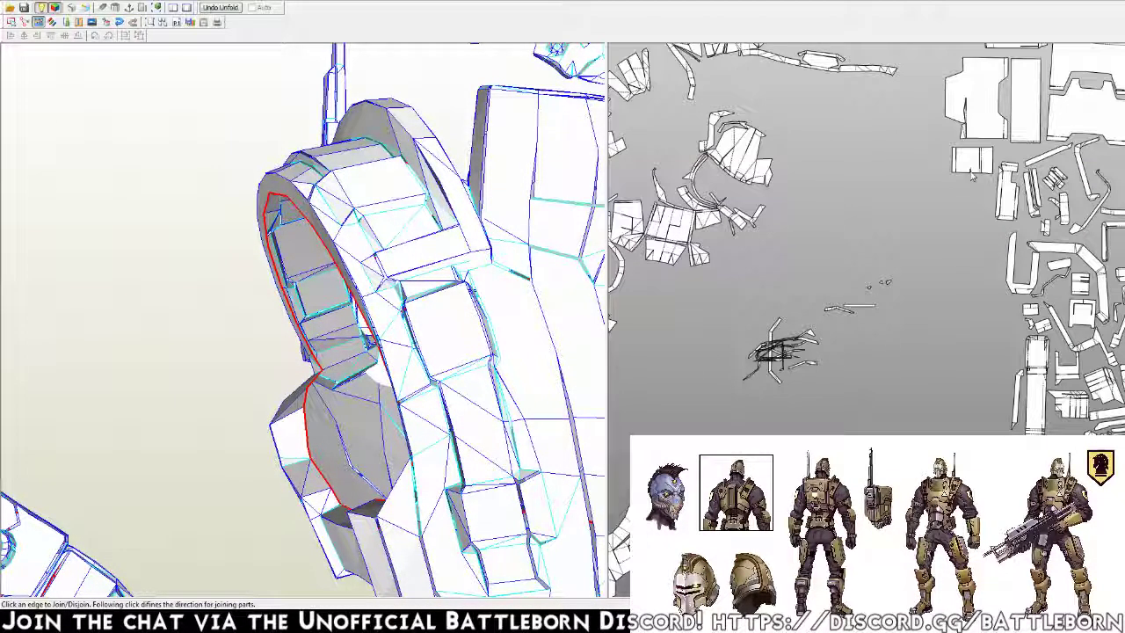
{"action": "scroll", "coordinate": [835, 264], "scroll_direction": "up", "scroll_amount": 3}
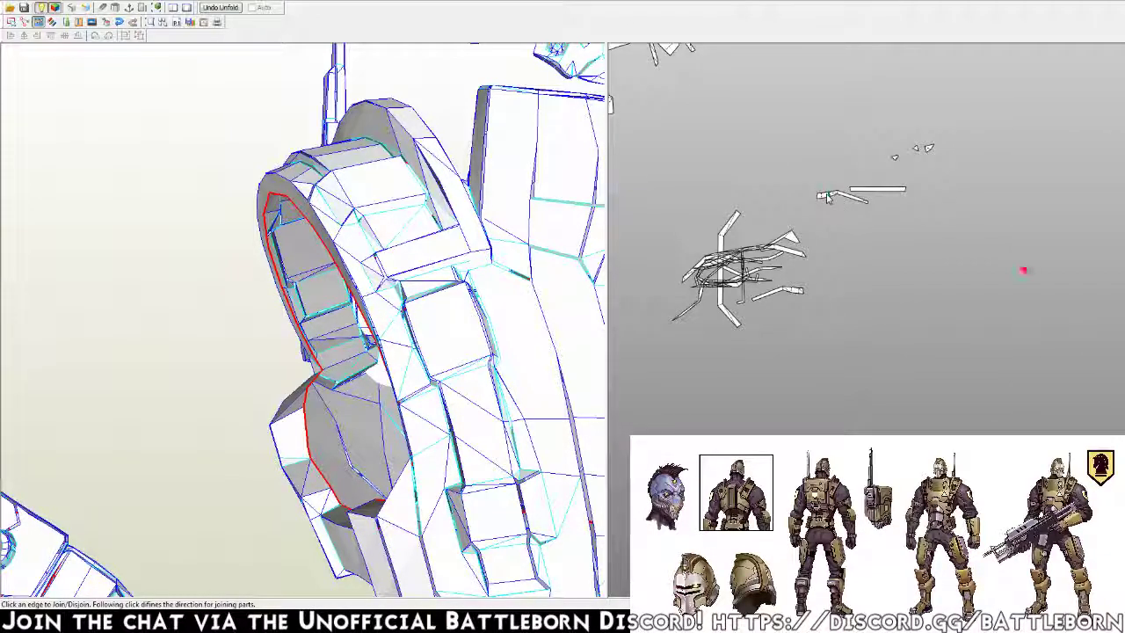
{"action": "left_click", "coordinate": [826, 197]}
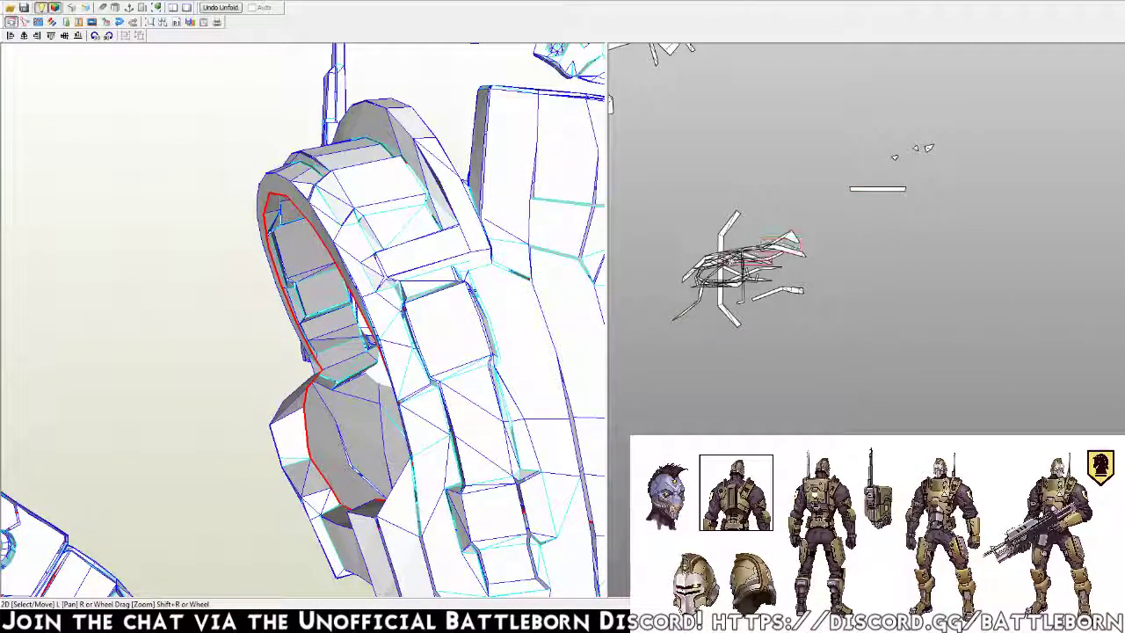
{"action": "left_click_drag", "start_coordinate": [791, 288], "coordinate": [887, 208]}
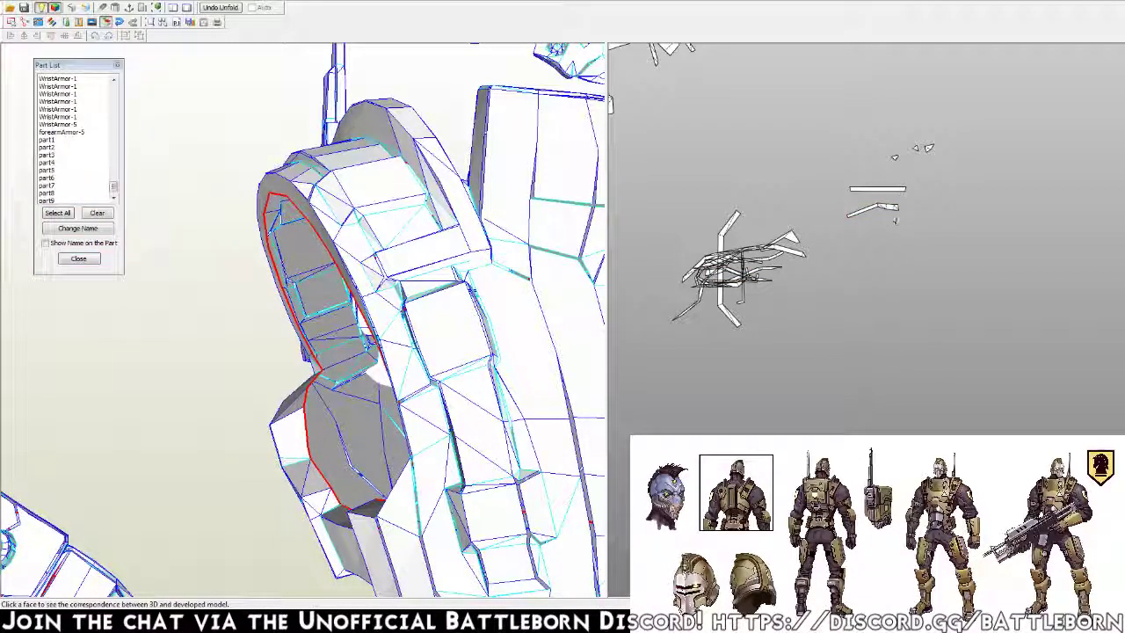
{"action": "left_click", "coordinate": [890, 210]}
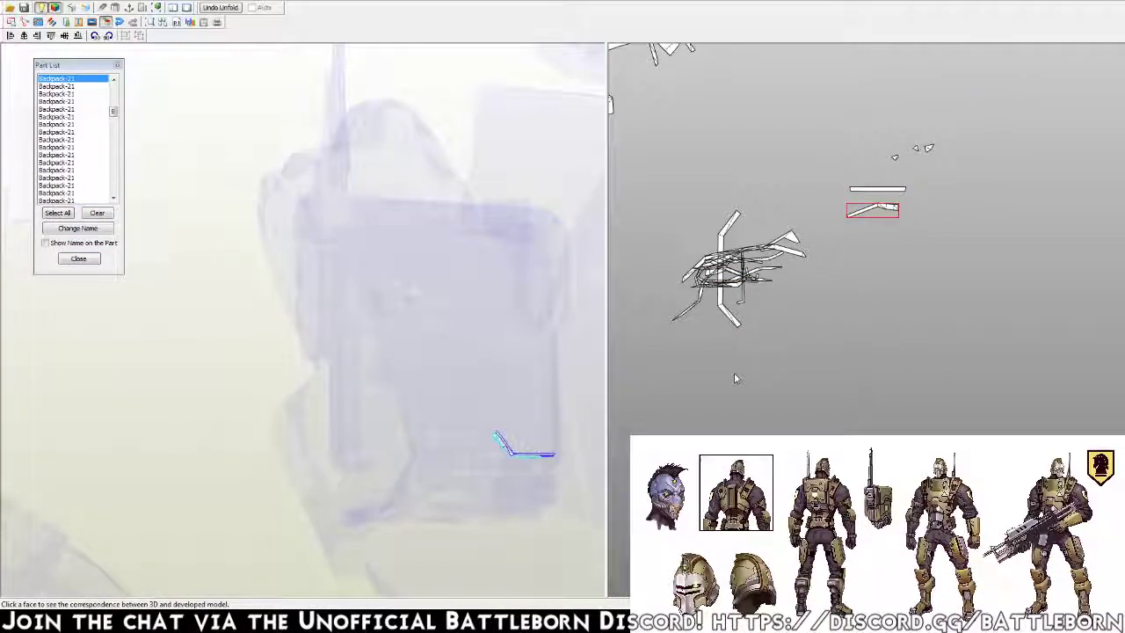
{"action": "key", "text": "Escape"}
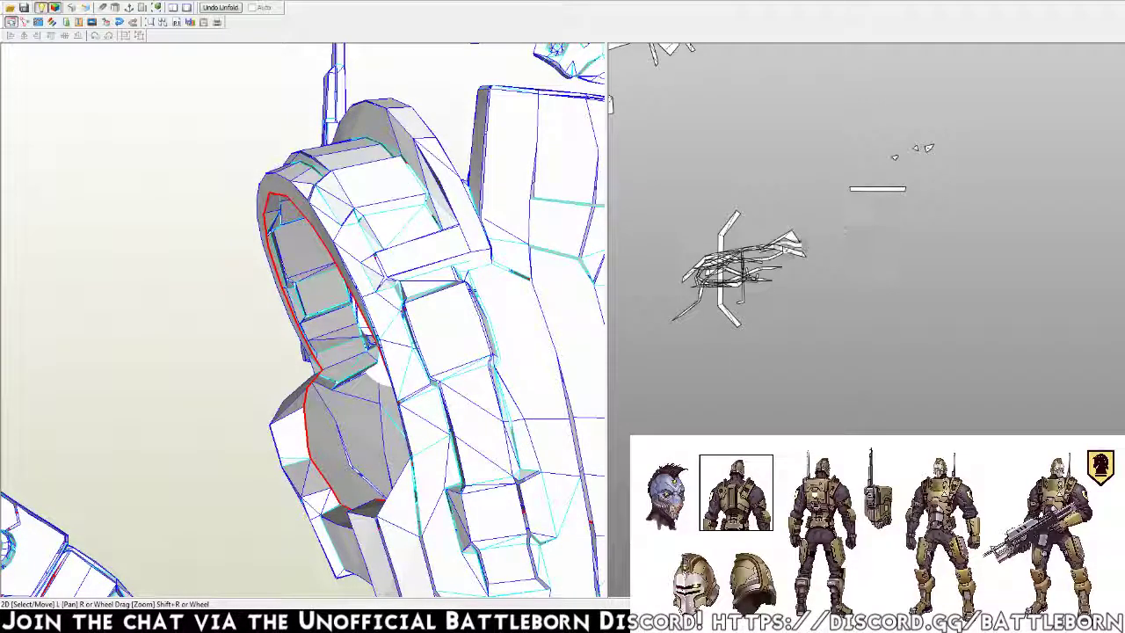
Move the small pieces into the cluster and join both stray triangles onto its bottom edges
{"action": "left_click", "coordinate": [738, 268]}
{"action": "mouse_move", "coordinate": [881, 193]}
{"action": "left_mouse_down"}
{"action": "mouse_move", "coordinate": [878, 207]}
{"action": "mouse_move", "coordinate": [889, 203]}
{"action": "left_mouse_up"}
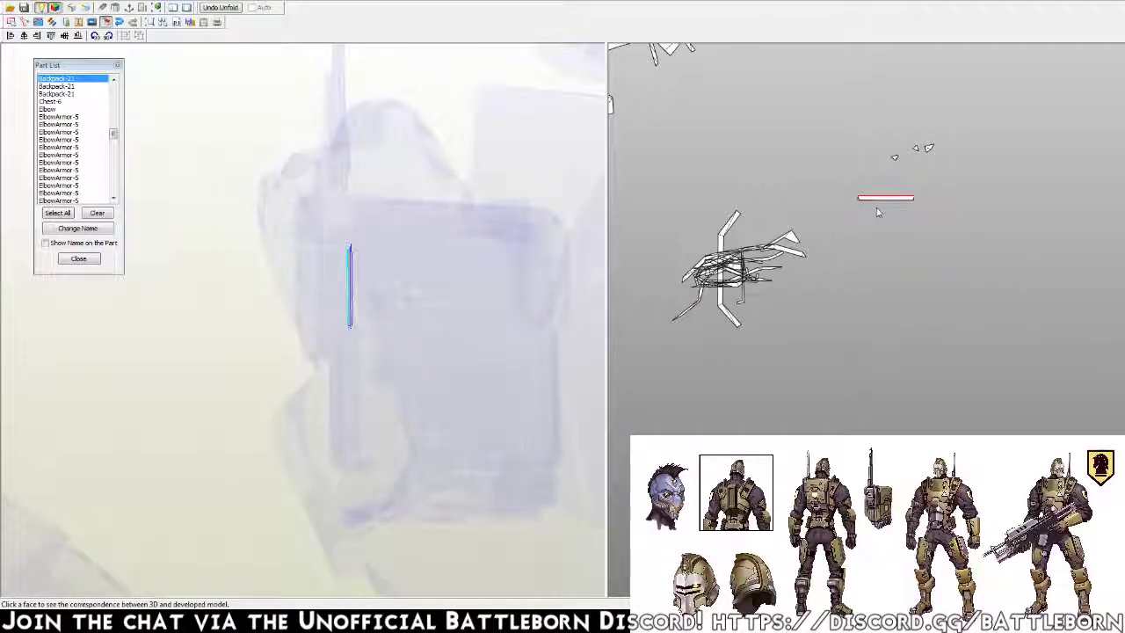
{"action": "left_click_drag", "start_coordinate": [889, 203], "coordinate": [739, 264]}
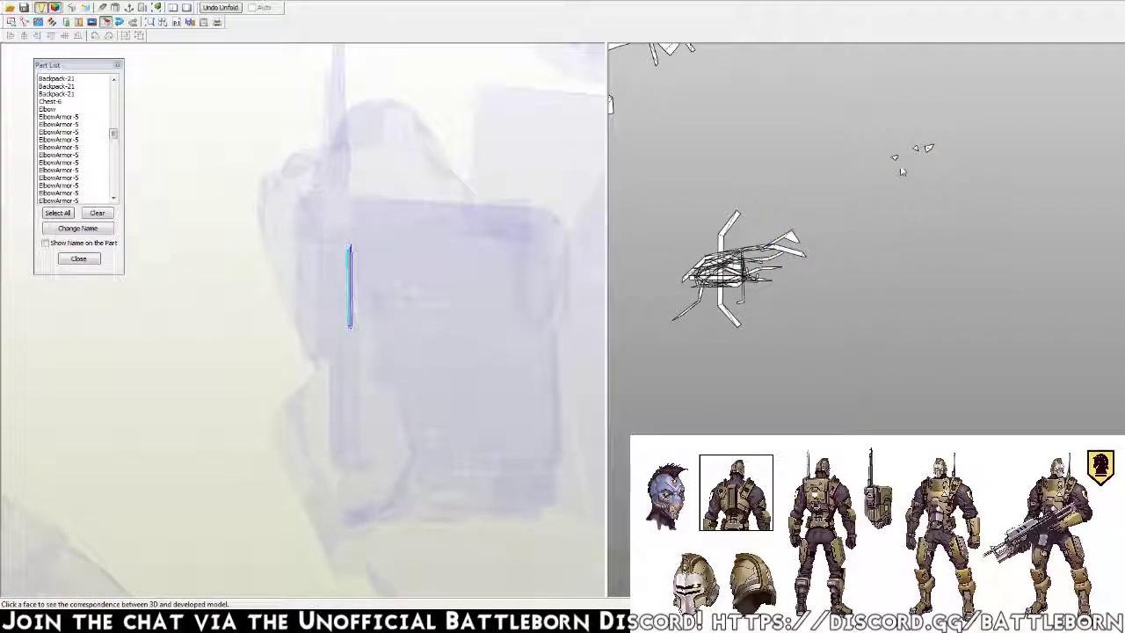
{"action": "left_click_drag", "start_coordinate": [895, 157], "coordinate": [841, 195]}
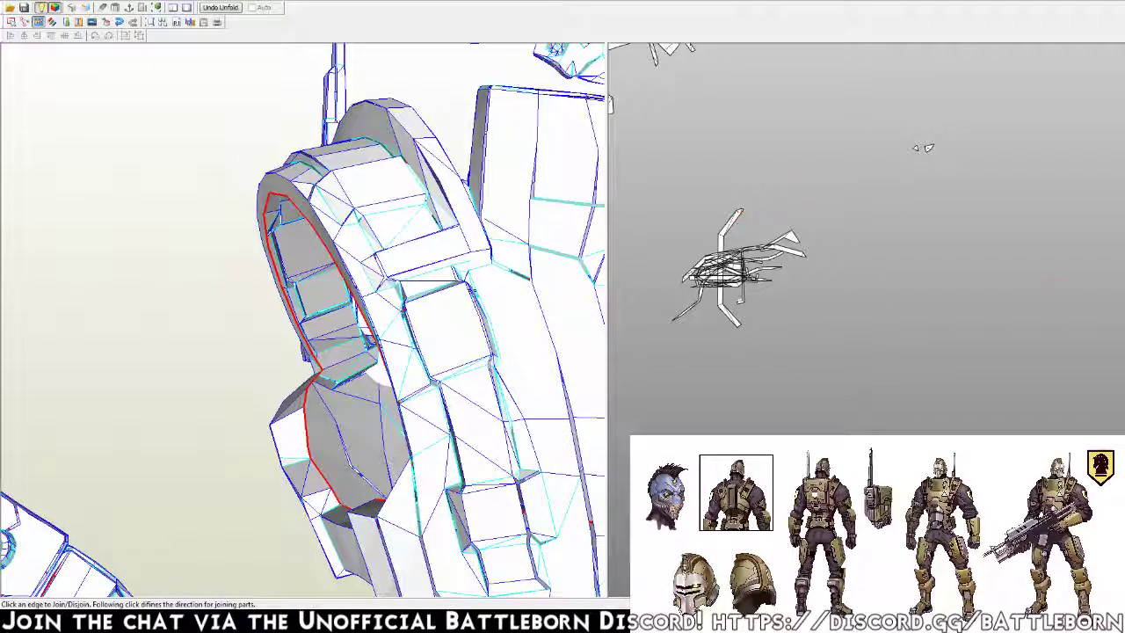
{"action": "left_click", "coordinate": [740, 328]}
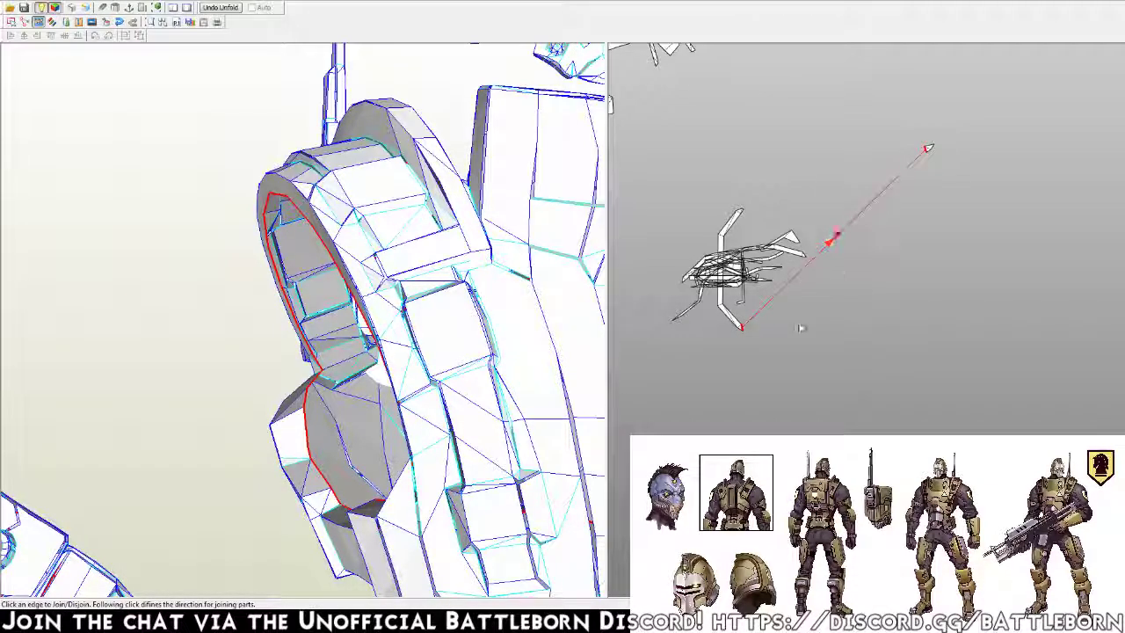
{"action": "left_click", "coordinate": [753, 329]}
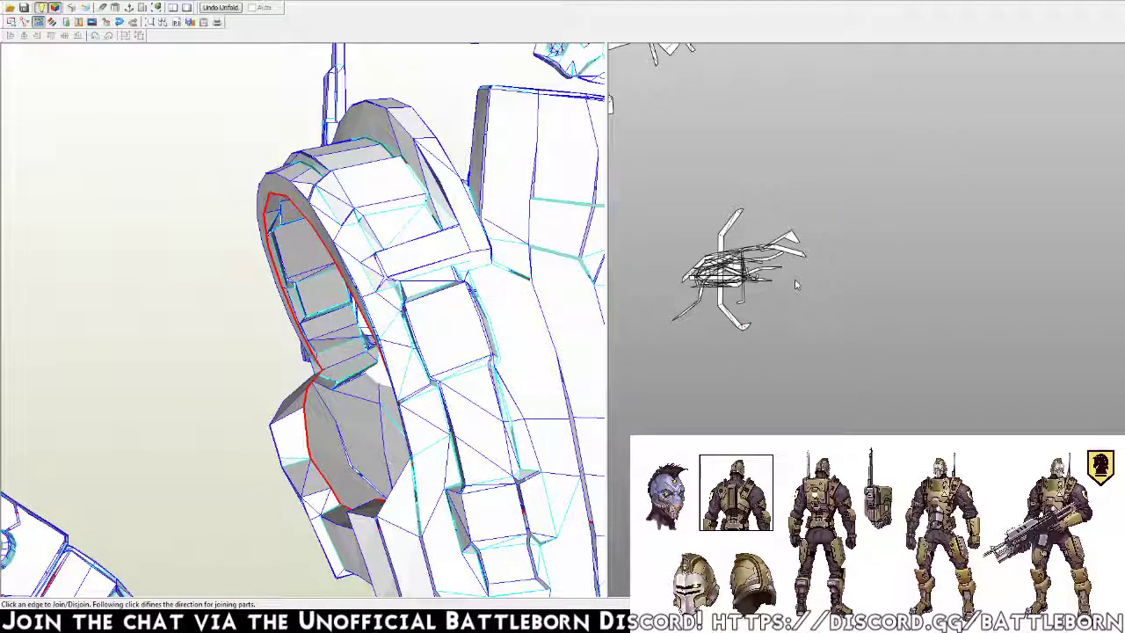
Move two small pattern pieces lower down the sheet
{"action": "scroll", "coordinate": [808, 349], "scroll_direction": "up", "scroll_amount": 3}
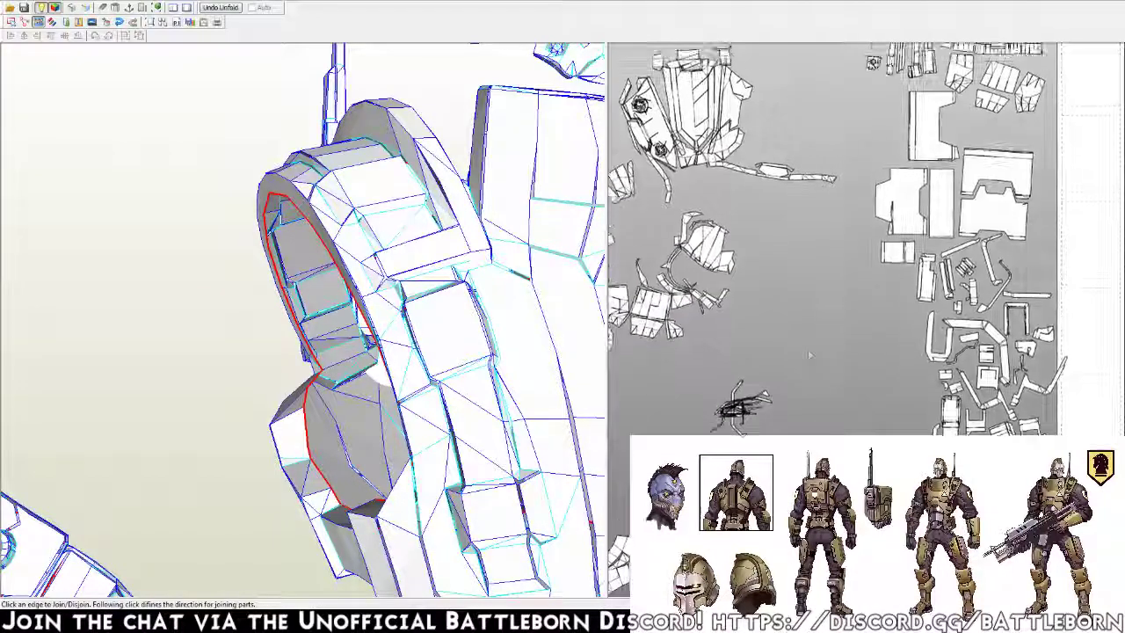
{"action": "scroll", "coordinate": [808, 360], "scroll_direction": "up", "scroll_amount": 2}
{"action": "scroll", "coordinate": [808, 361], "scroll_direction": "down", "scroll_amount": 1}
{"action": "scroll", "coordinate": [808, 361], "scroll_direction": "down", "scroll_amount": 1}
{"action": "scroll", "coordinate": [807, 360], "scroll_direction": "down", "scroll_amount": 1}
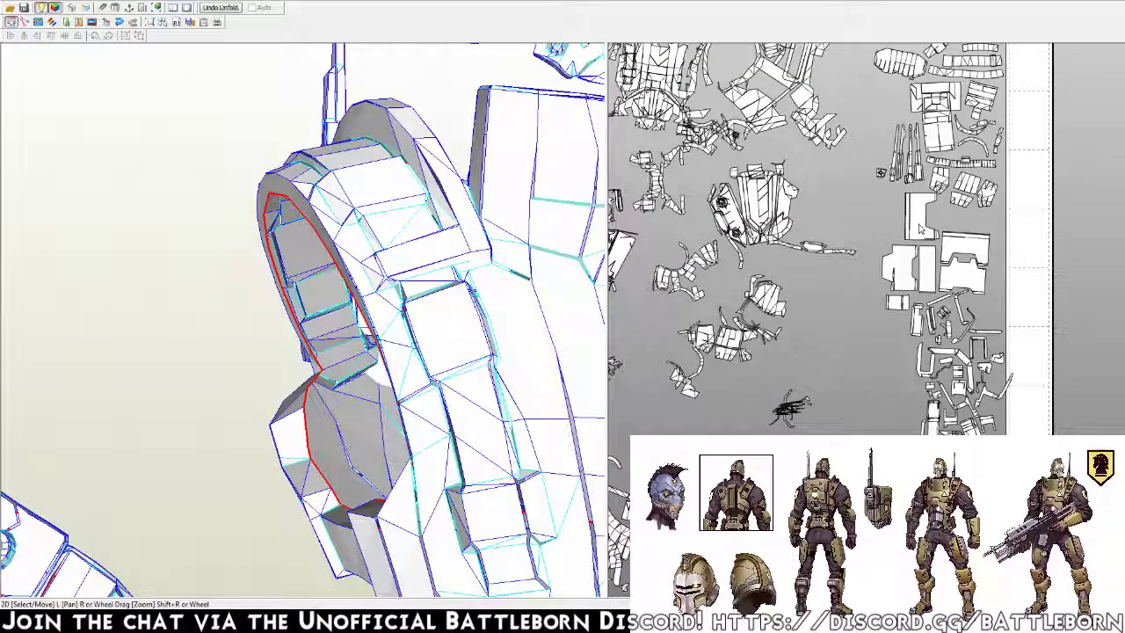
{"action": "left_click_drag", "start_coordinate": [921, 229], "coordinate": [886, 398]}
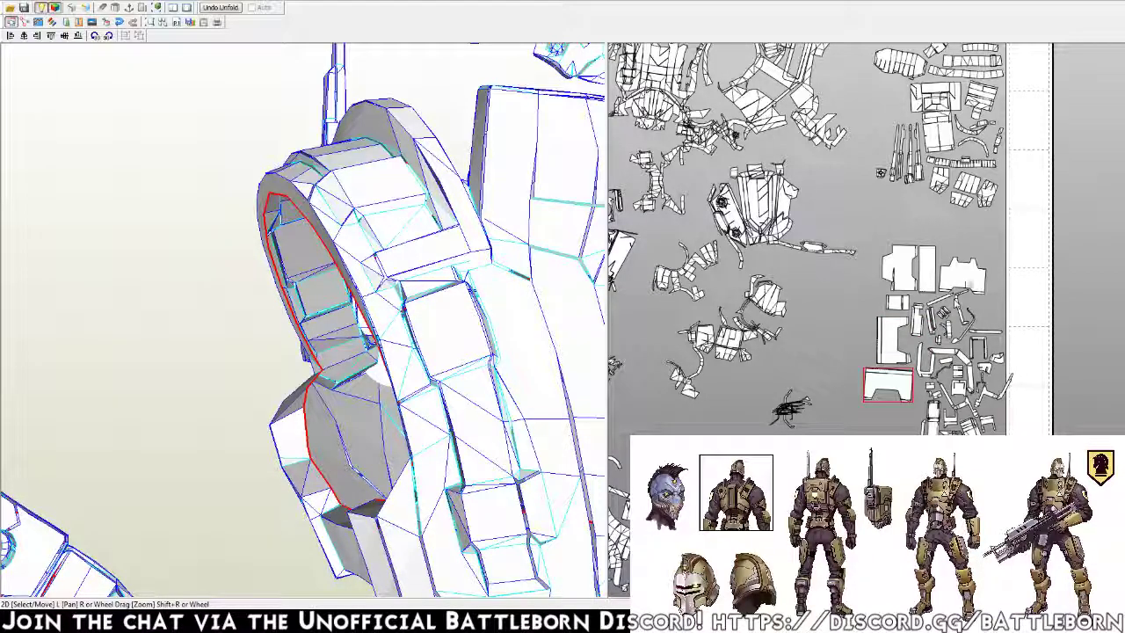
{"action": "left_click_drag", "start_coordinate": [967, 280], "coordinate": [888, 420]}
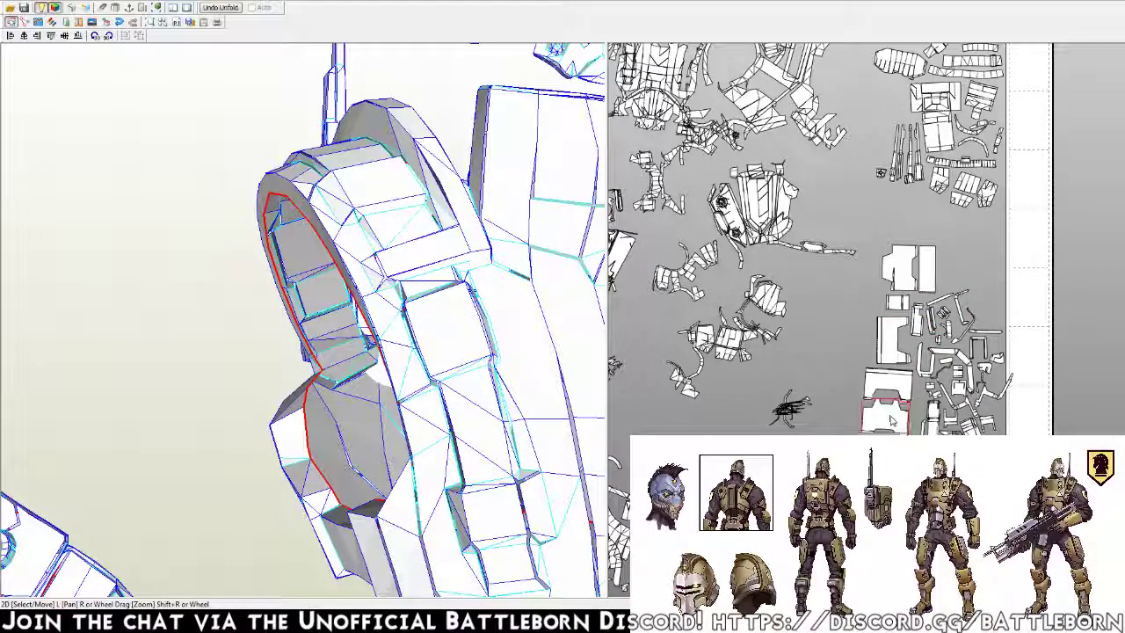
Select the small red piece and move it up beside the tangled cluster
{"action": "left_click_drag", "start_coordinate": [666, 275], "coordinate": [786, 410]}
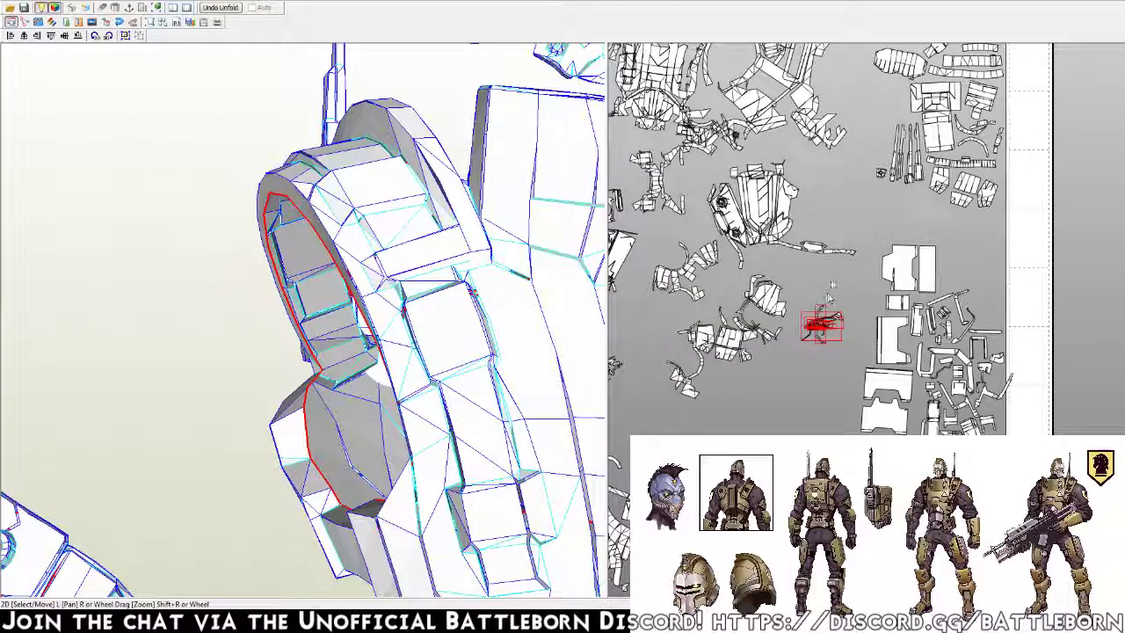
{"action": "left_click_drag", "start_coordinate": [788, 410], "coordinate": [835, 200]}
{"action": "mouse_move", "coordinate": [835, 200]}
{"action": "right_mouse_down"}
{"action": "mouse_move", "coordinate": [822, 369]}
{"action": "mouse_move", "coordinate": [835, 395]}
{"action": "right_mouse_up"}
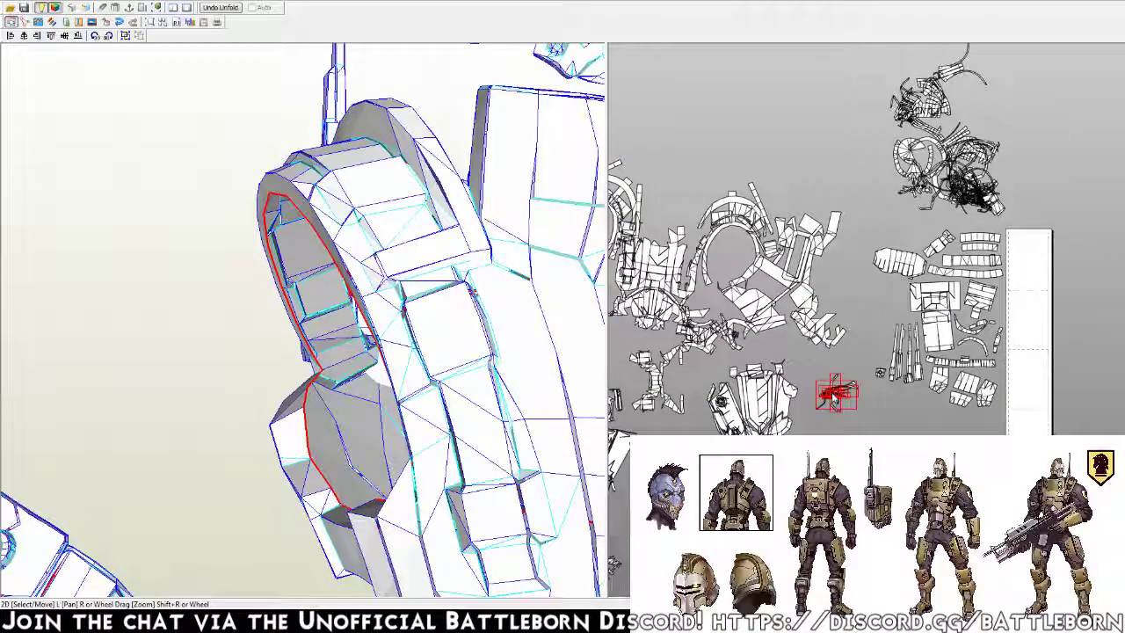
{"action": "left_click_drag", "start_coordinate": [833, 395], "coordinate": [961, 187]}
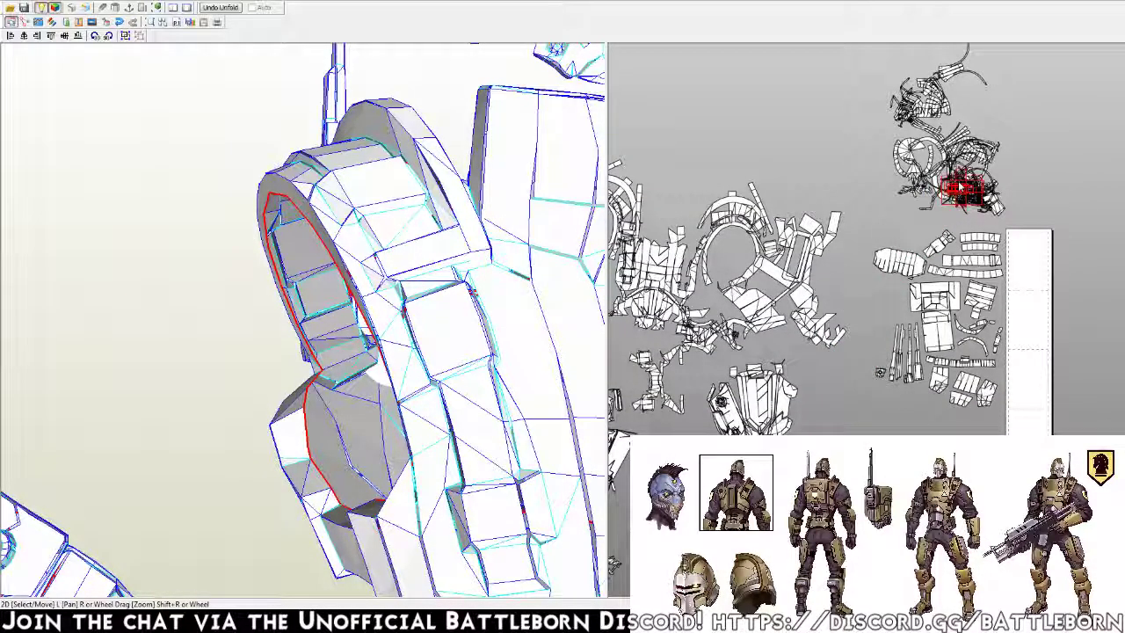
{"action": "right_click_drag", "start_coordinate": [918, 426], "coordinate": [874, 236]}
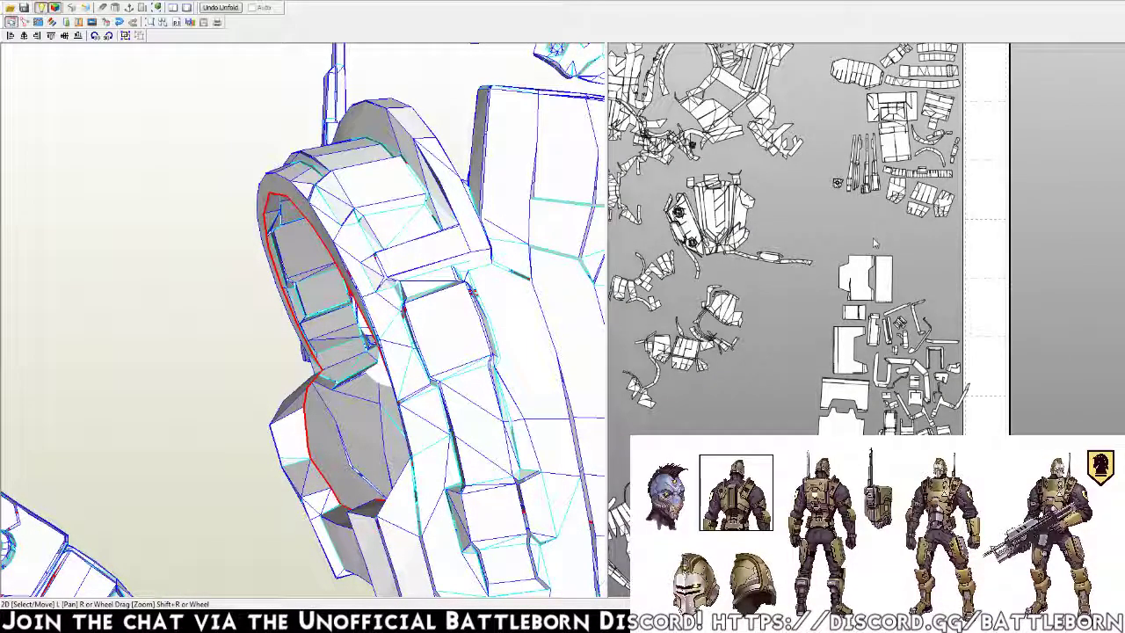
Join the white piece onto its left neighbour and shift it further down the sheet
{"action": "left_click", "coordinate": [881, 294]}
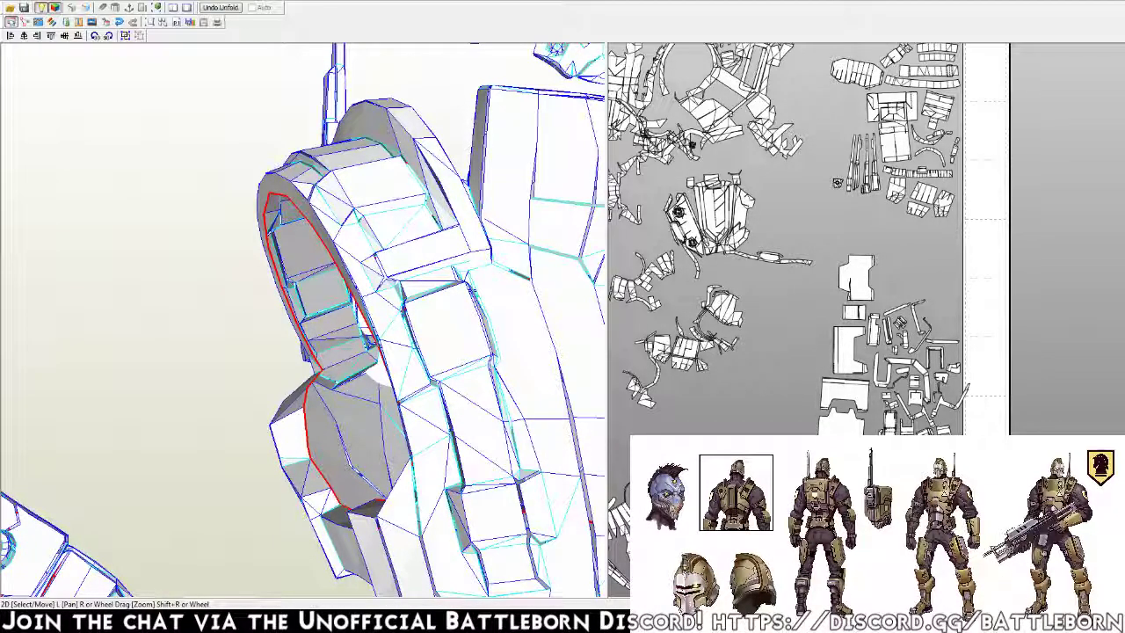
{"action": "left_click_drag", "start_coordinate": [861, 290], "coordinate": [819, 427]}
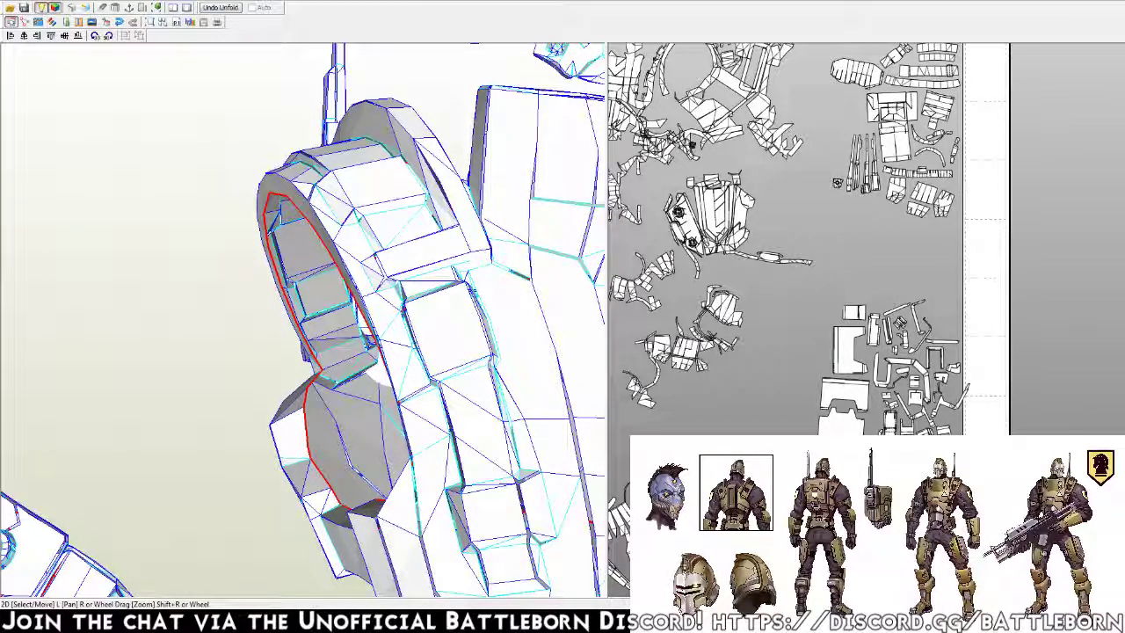
{"action": "scroll", "coordinate": [915, 406], "scroll_direction": "up", "scroll_amount": 2}
Nudge the lower-right group of unfolded pieces slightly up, then zoom and pan to check it
{"action": "scroll", "coordinate": [915, 406], "scroll_direction": "up", "scroll_amount": 2}
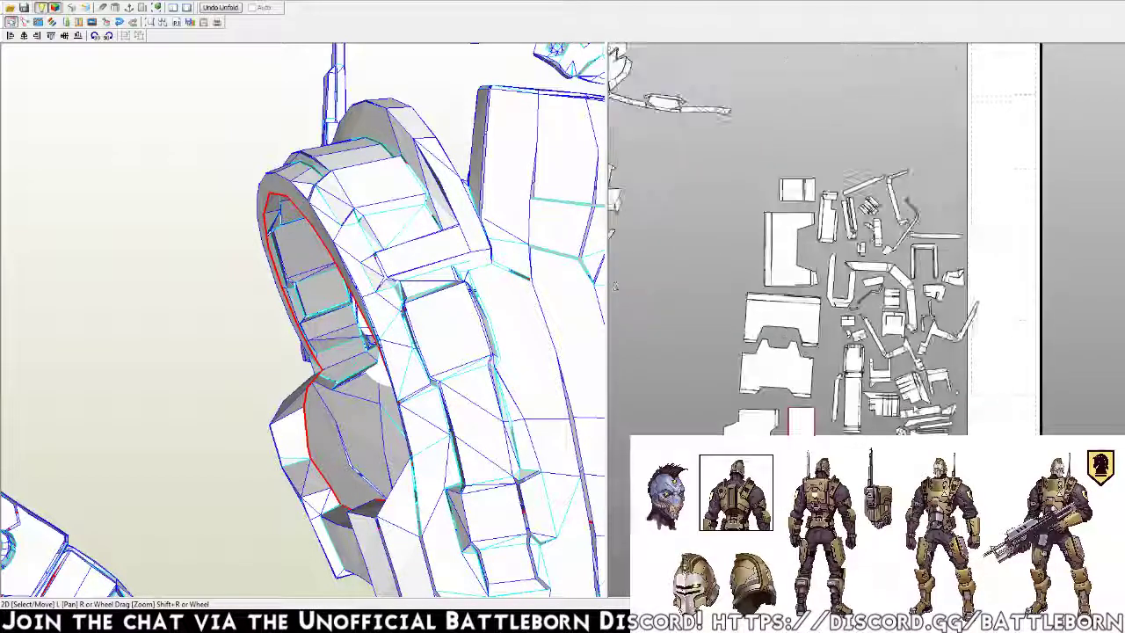
{"action": "scroll", "coordinate": [915, 406], "scroll_direction": "up", "scroll_amount": 2}
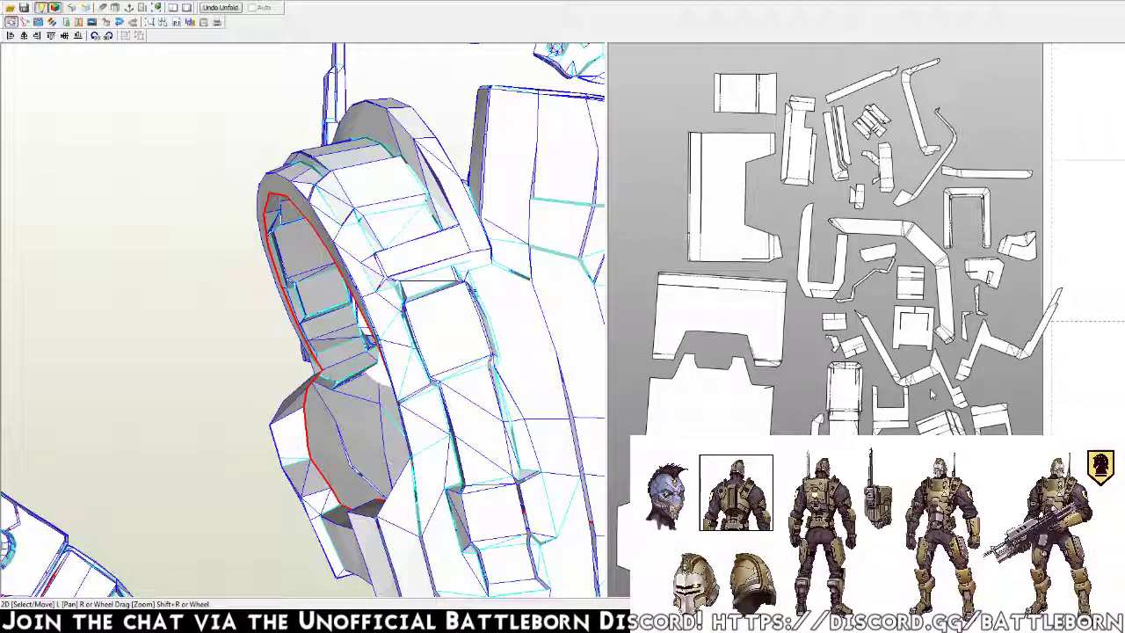
{"action": "left_click_drag", "start_coordinate": [914, 358], "coordinate": [914, 354]}
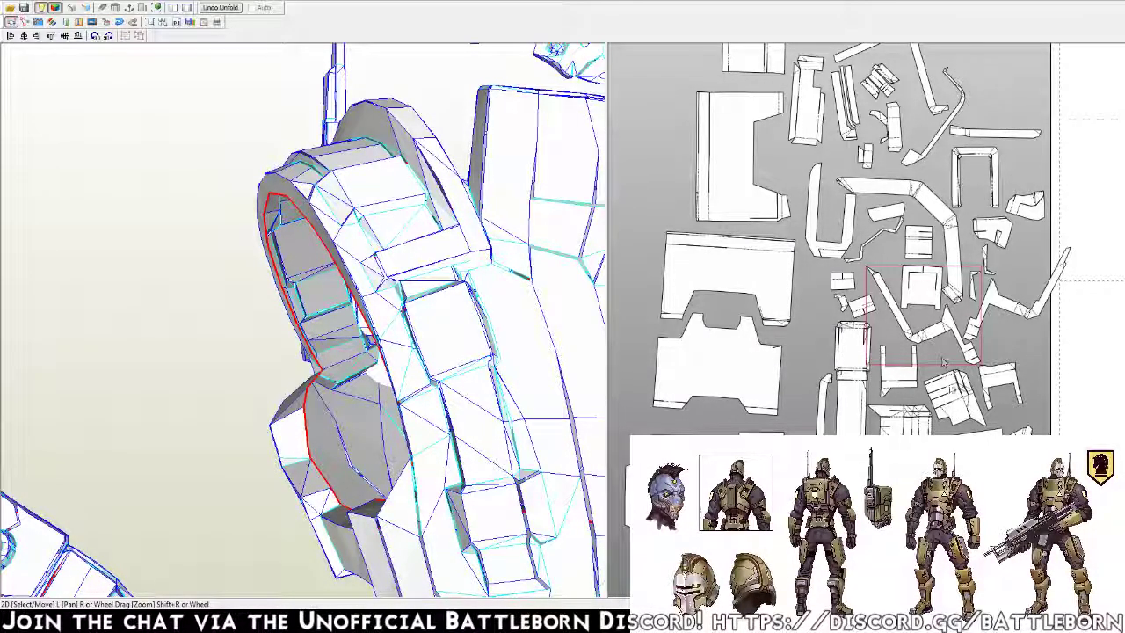
{"action": "right_click_drag", "start_coordinate": [943, 363], "coordinate": [962, 417]}
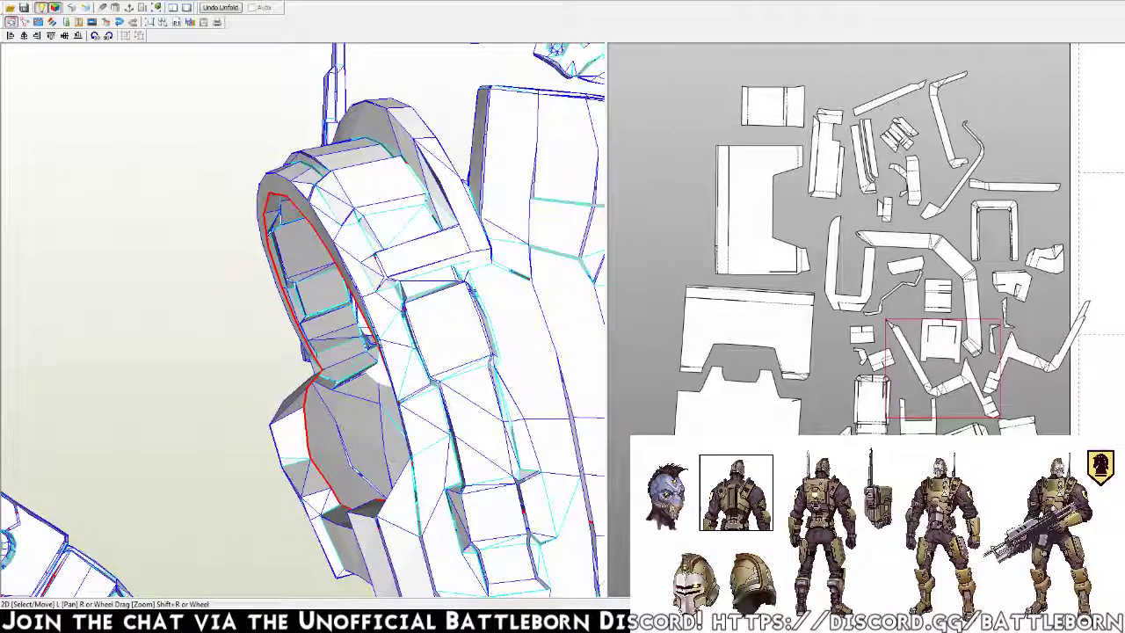
{"action": "scroll", "coordinate": [883, 264], "scroll_direction": "down", "scroll_amount": 1}
{"action": "scroll", "coordinate": [884, 264], "scroll_direction": "down", "scroll_amount": 1}
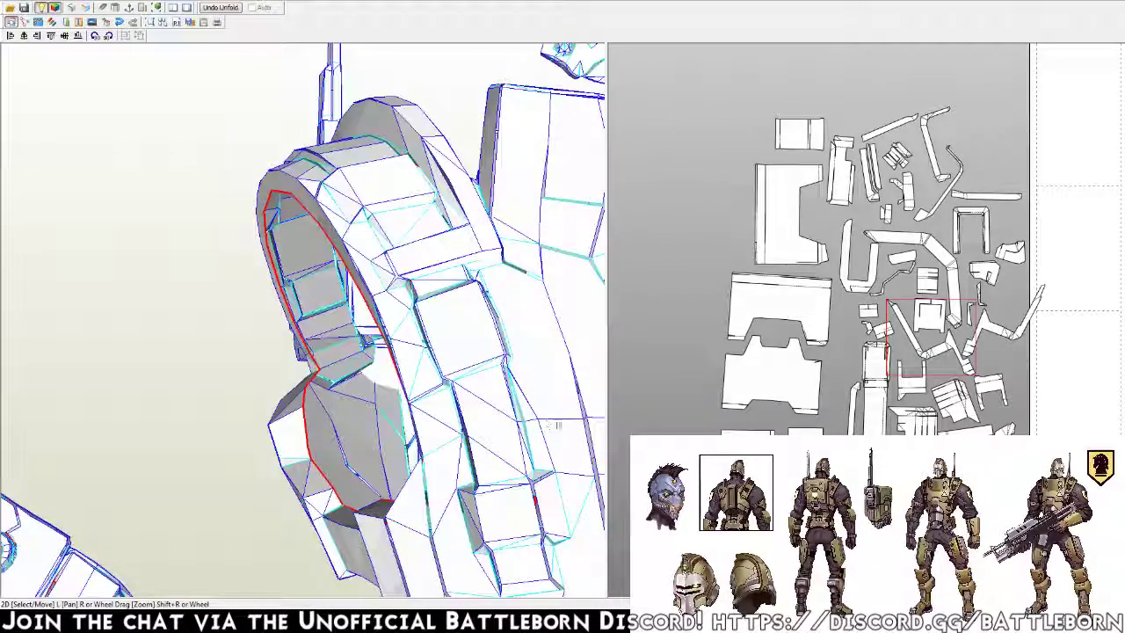
{"action": "scroll", "coordinate": [558, 425], "scroll_direction": "down", "scroll_amount": 3}
{"action": "left_click_drag", "start_coordinate": [440, 422], "coordinate": [405, 413]}
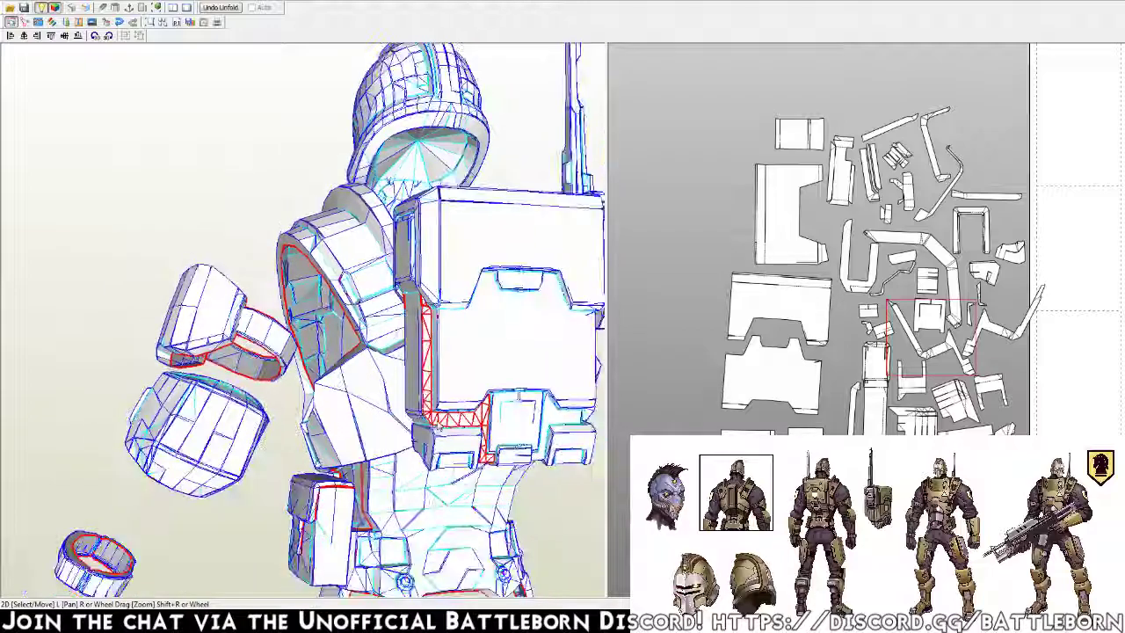
{"action": "left_click_drag", "start_coordinate": [453, 475], "coordinate": [407, 480]}
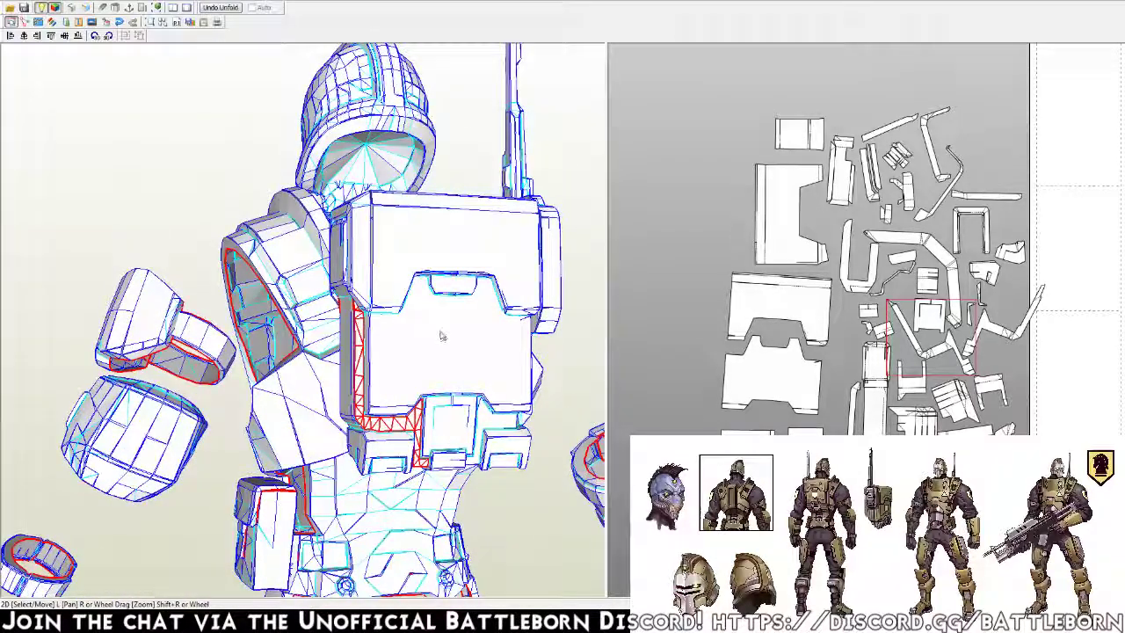
{"action": "mouse_move", "coordinate": [442, 335]}
{"action": "left_mouse_down"}
{"action": "mouse_move", "coordinate": [378, 351]}
{"action": "mouse_move", "coordinate": [450, 351]}
{"action": "mouse_move", "coordinate": [342, 405]}
{"action": "mouse_move", "coordinate": [402, 333]}
{"action": "mouse_move", "coordinate": [376, 355]}
{"action": "mouse_move", "coordinate": [466, 333]}
{"action": "mouse_move", "coordinate": [413, 341]}
{"action": "left_mouse_up"}
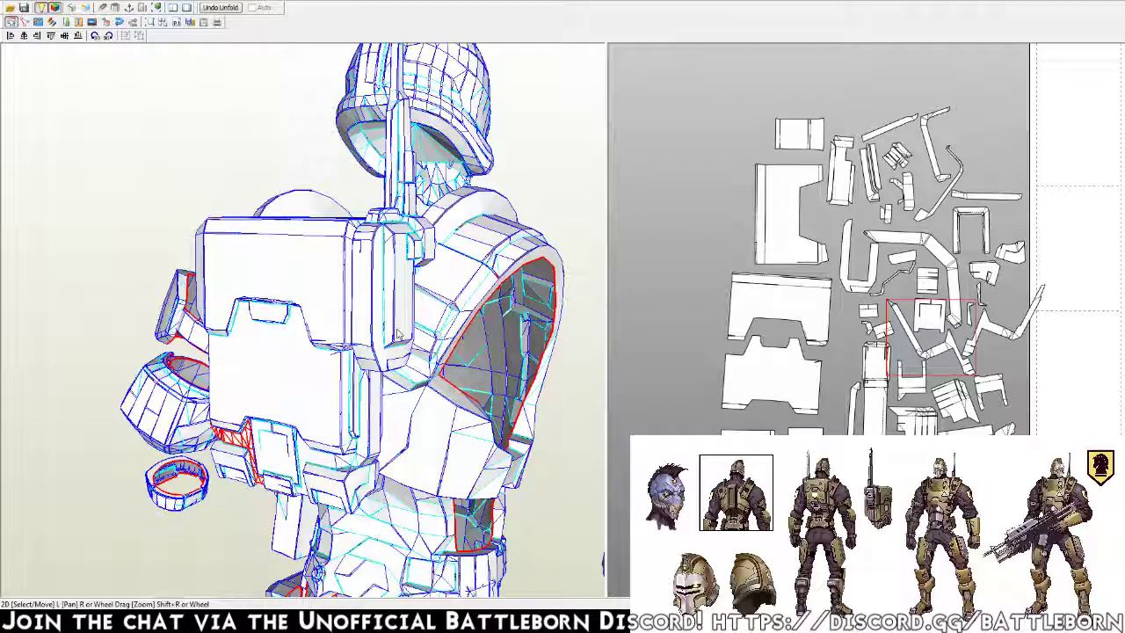
{"action": "mouse_move", "coordinate": [399, 333]}
{"action": "left_mouse_down"}
{"action": "mouse_move", "coordinate": [349, 332]}
{"action": "mouse_move", "coordinate": [358, 355]}
{"action": "mouse_move", "coordinate": [244, 362]}
{"action": "left_mouse_up"}
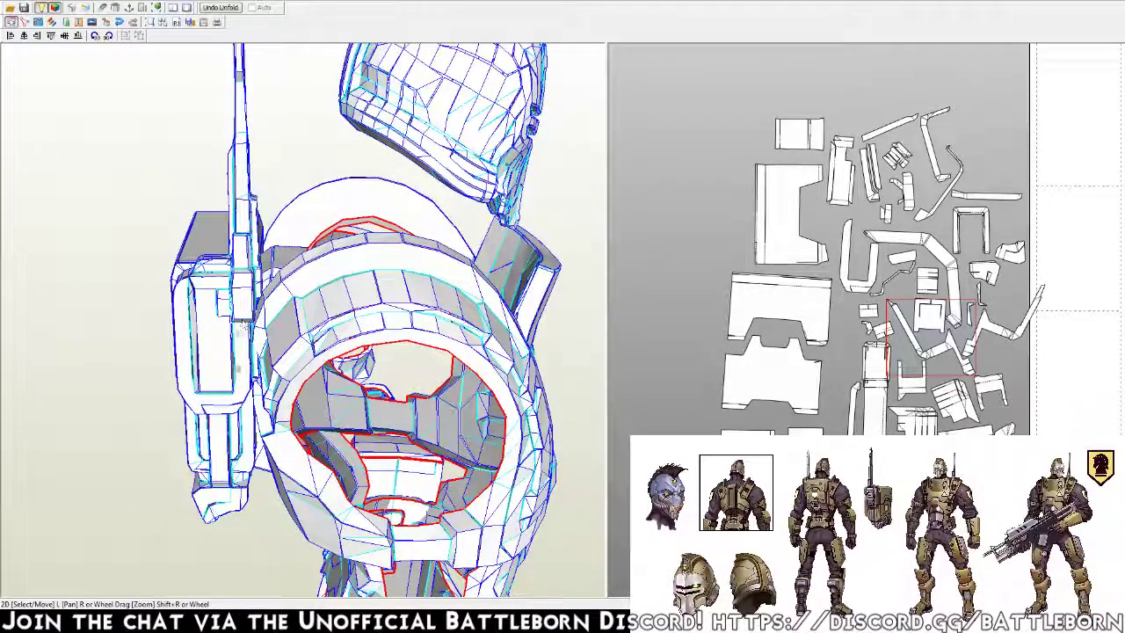
{"action": "mouse_move", "coordinate": [341, 396]}
{"action": "left_mouse_down"}
{"action": "mouse_move", "coordinate": [290, 387]}
{"action": "mouse_move", "coordinate": [395, 369]}
{"action": "left_mouse_up"}
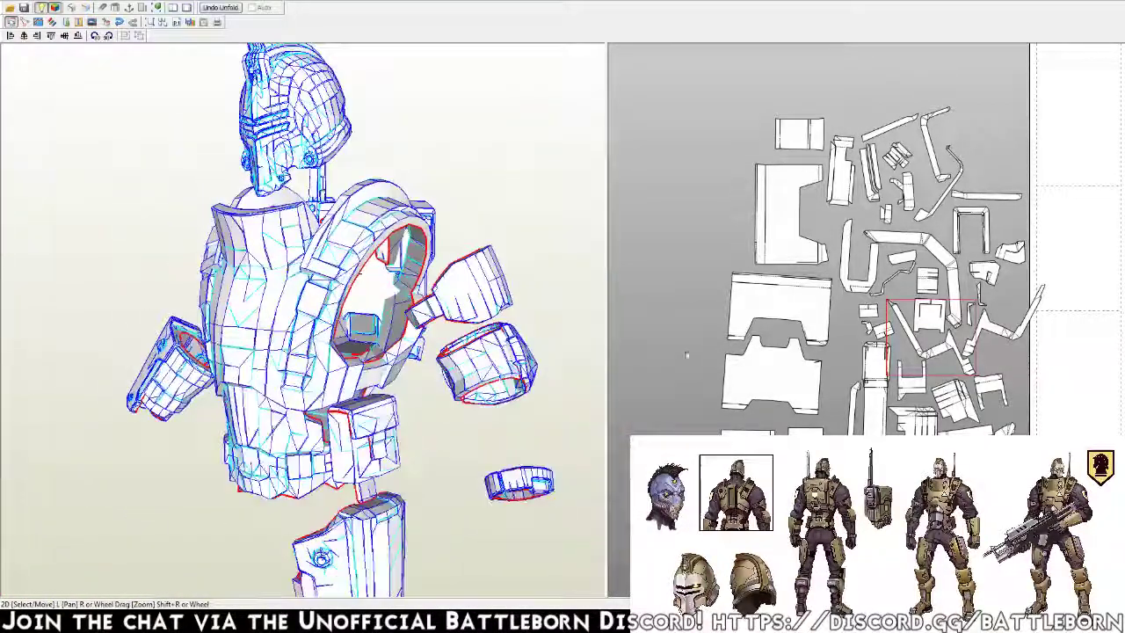
{"action": "scroll", "coordinate": [710, 344], "scroll_direction": "down", "scroll_amount": 1}
{"action": "scroll", "coordinate": [710, 344], "scroll_direction": "down", "scroll_amount": 2}
{"action": "scroll", "coordinate": [710, 345], "scroll_direction": "down", "scroll_amount": 1}
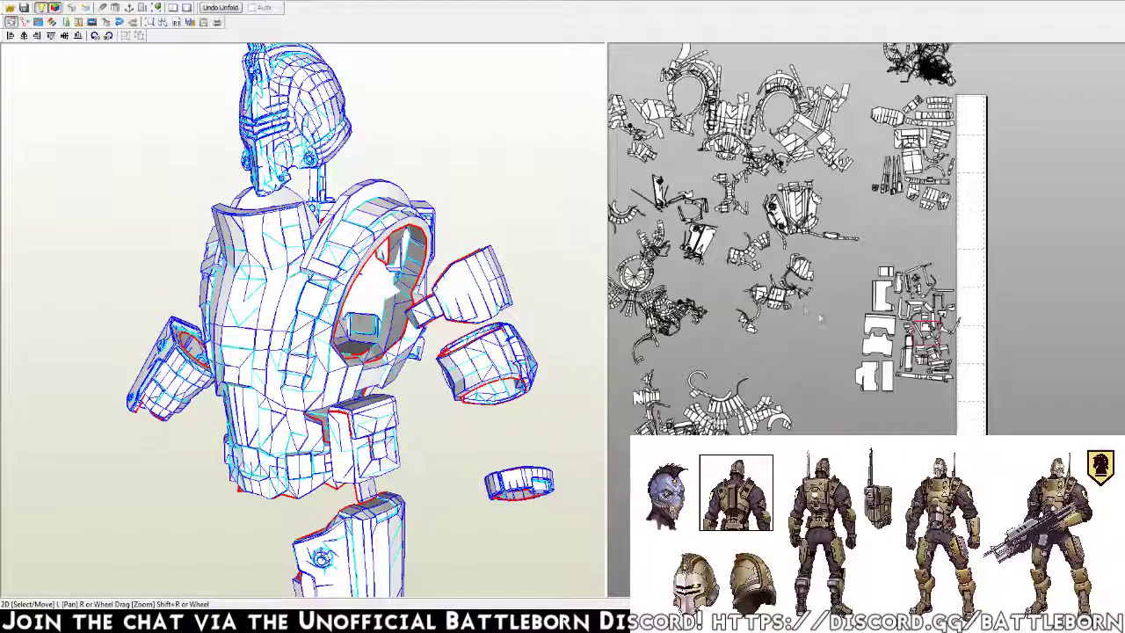
{"action": "middle_click_drag", "start_coordinate": [711, 344], "coordinate": [791, 387]}
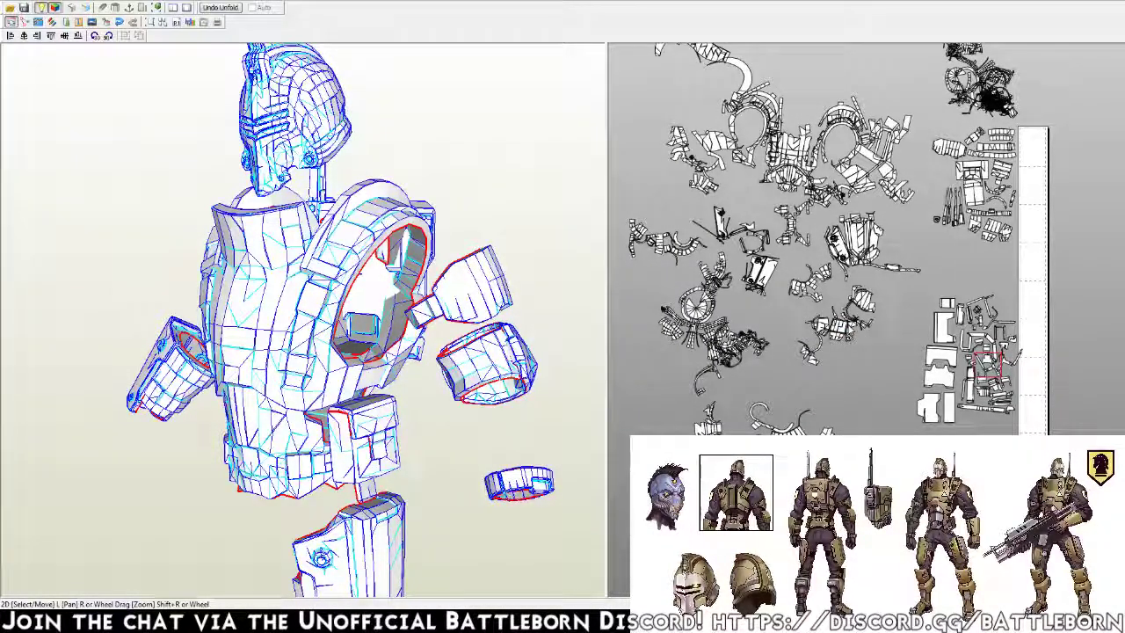